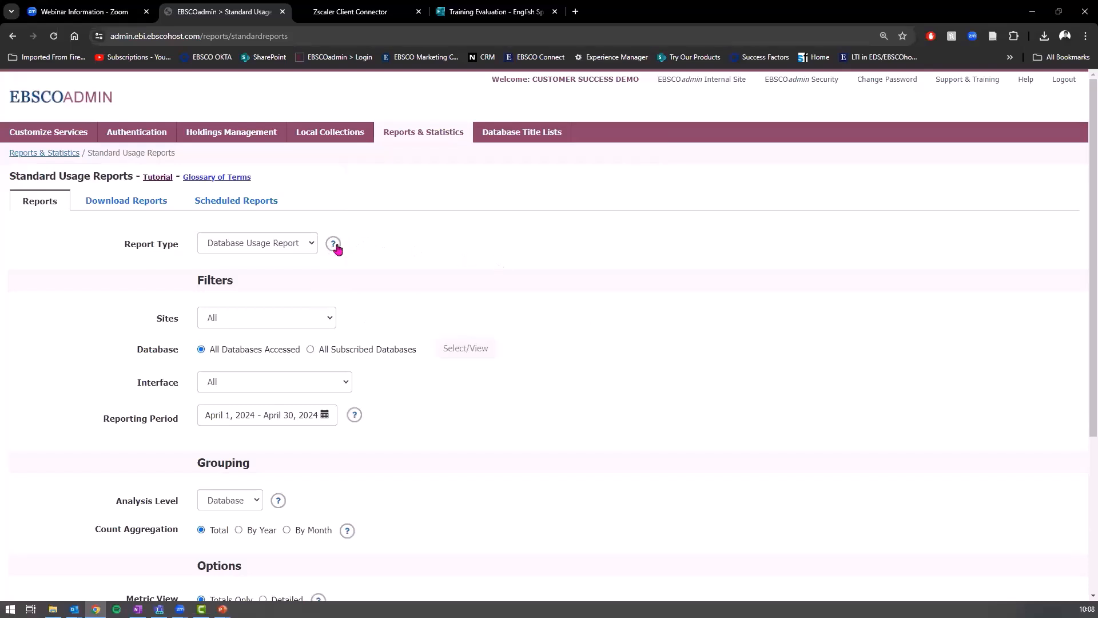
Step: Check the Report Type help, keep Sites at All, and choose All Subscribed Databases
click(337, 248)
scroll(322, 277, down, 3)
scroll(312, 269, up, 3)
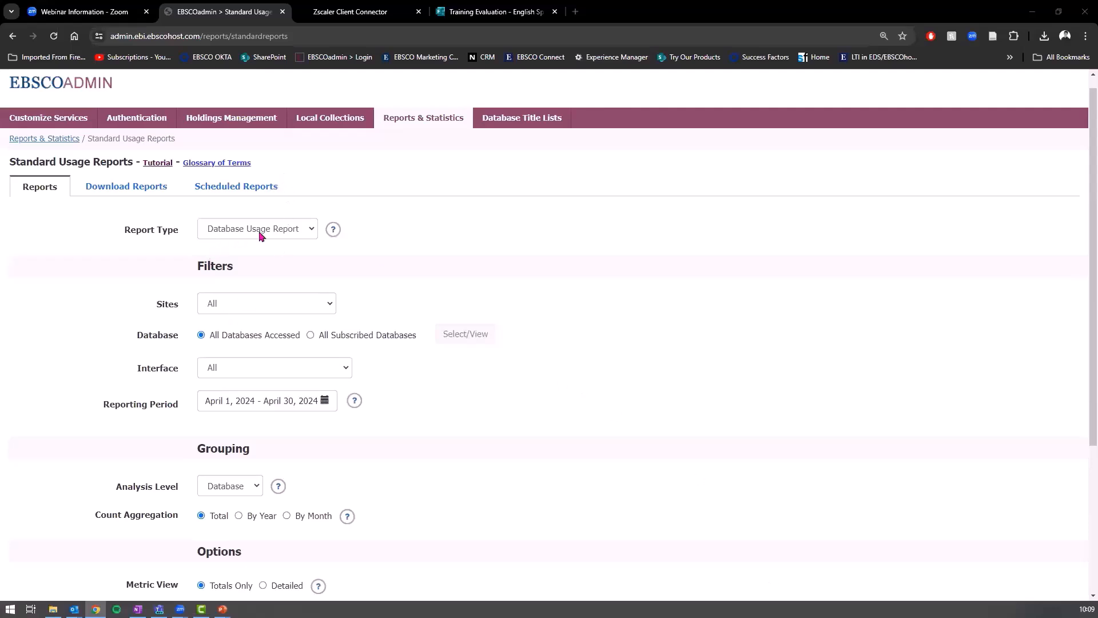
click(249, 309)
click(280, 320)
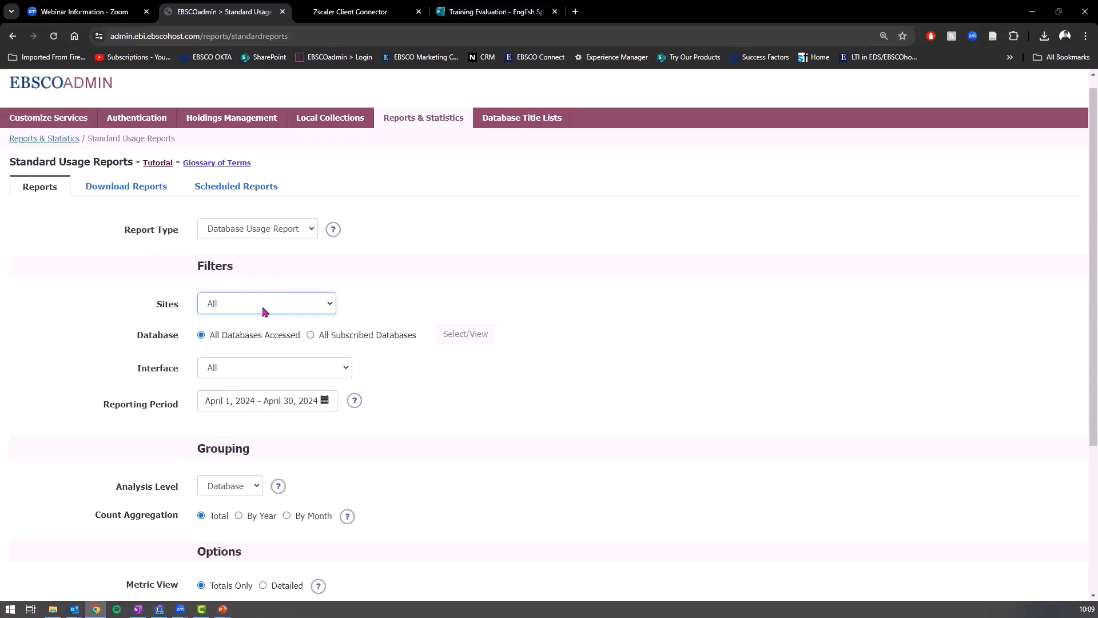
scroll(248, 310, down, 2)
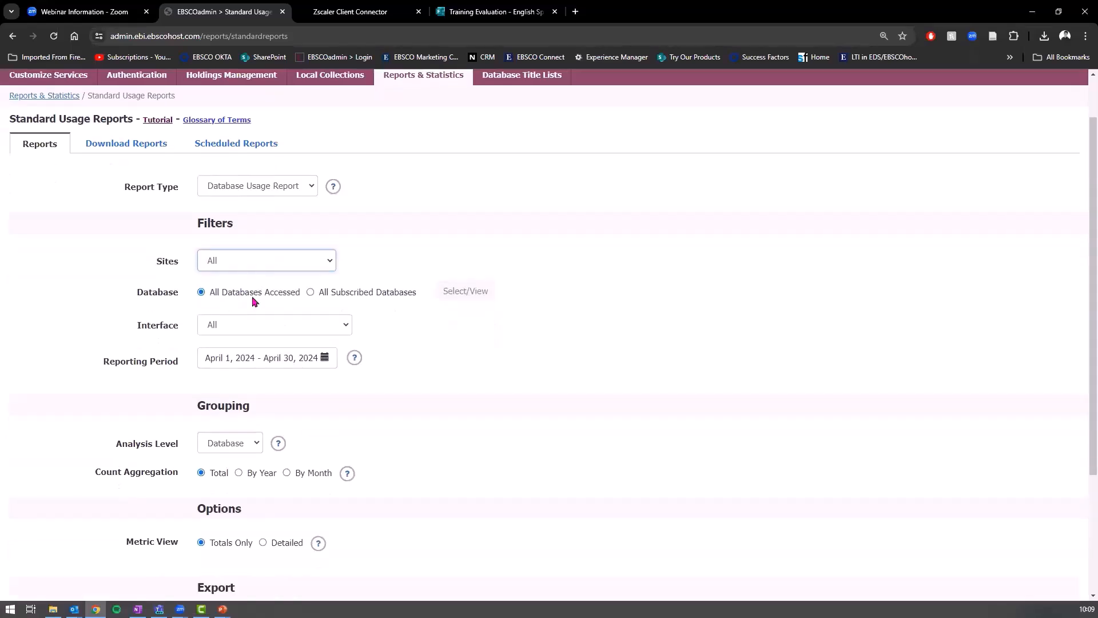
click(310, 221)
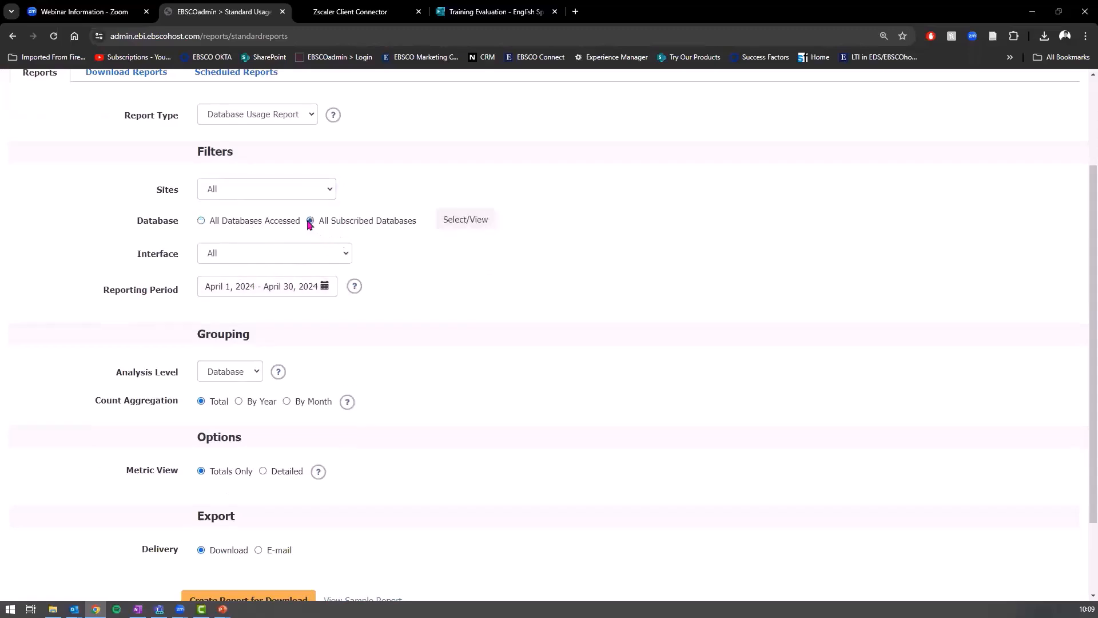
Step: In the database chooser, try an 'eboo' search, clear it, and deselect every database
click(479, 226)
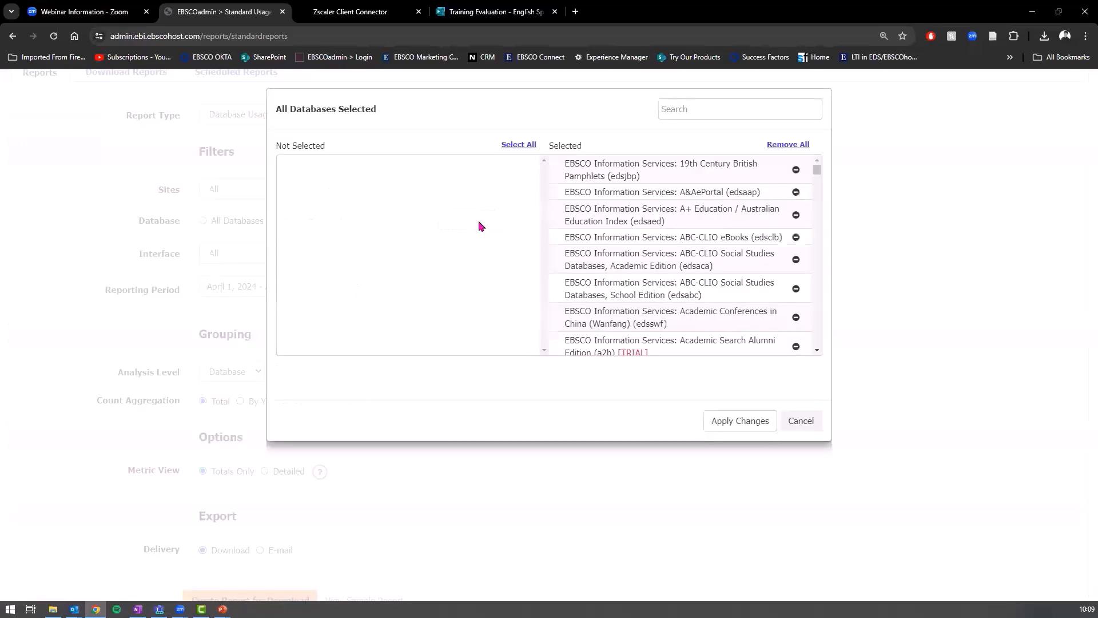
click(684, 109)
click(730, 103)
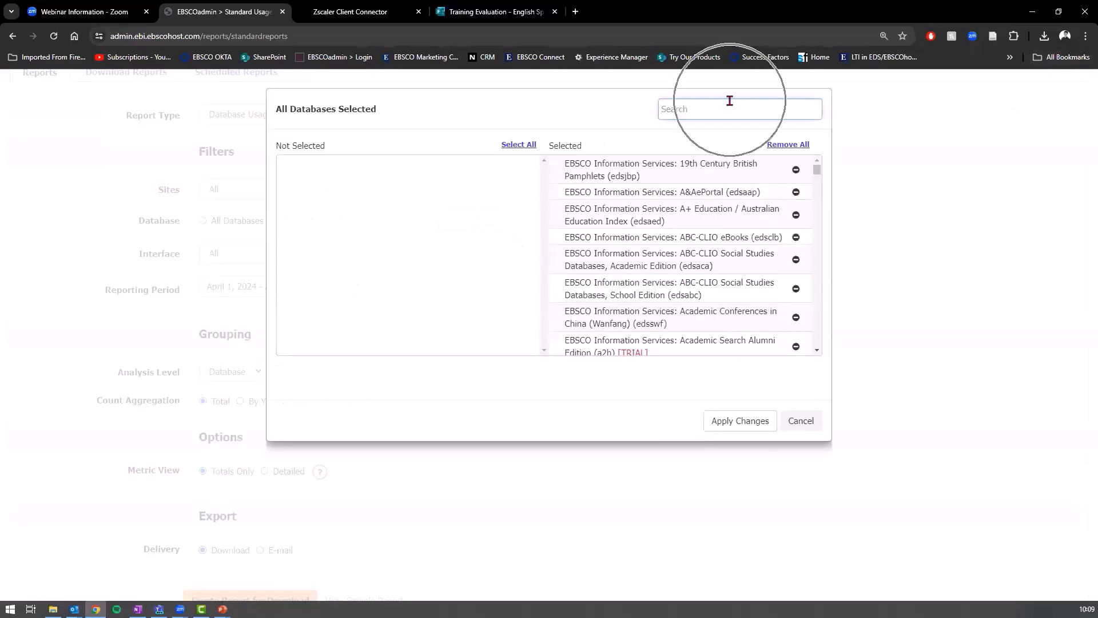
text(ebook)
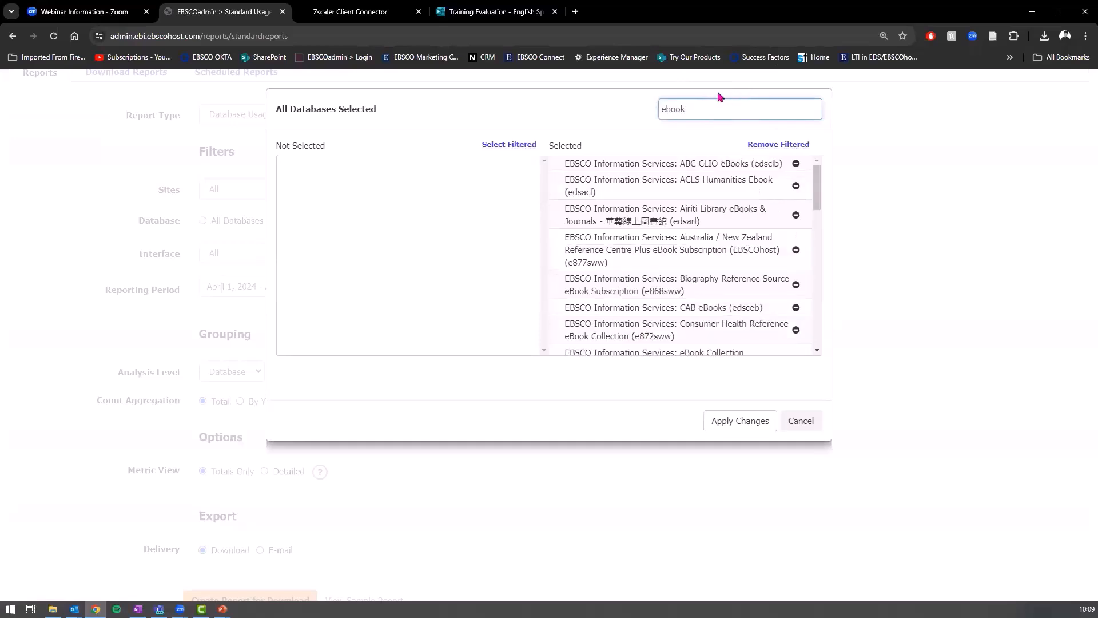
scroll(797, 254, down, 3)
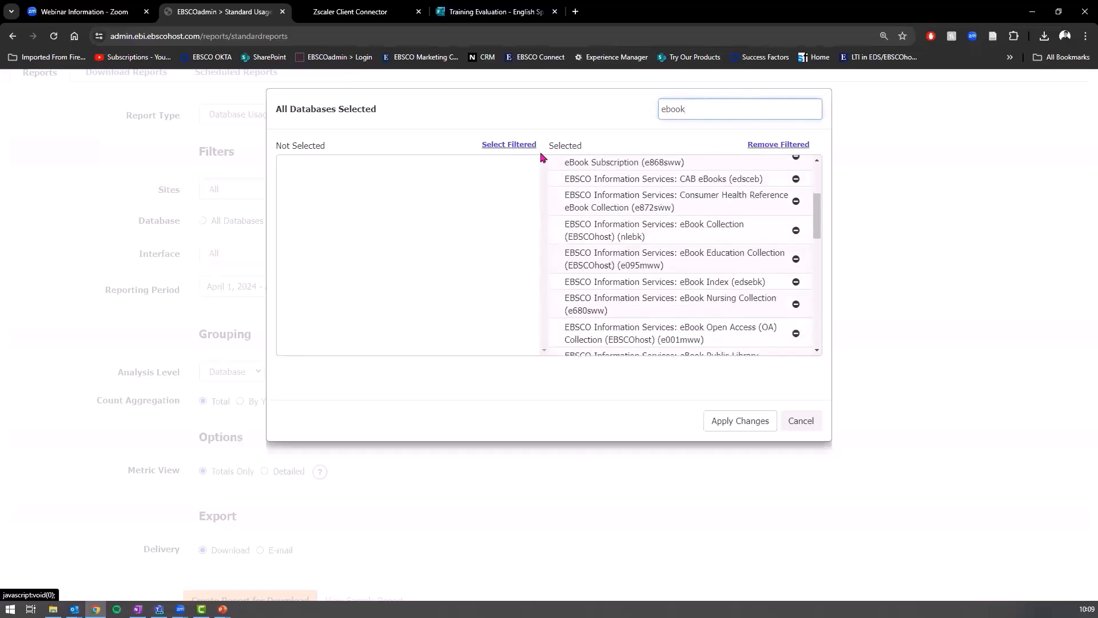
click(795, 146)
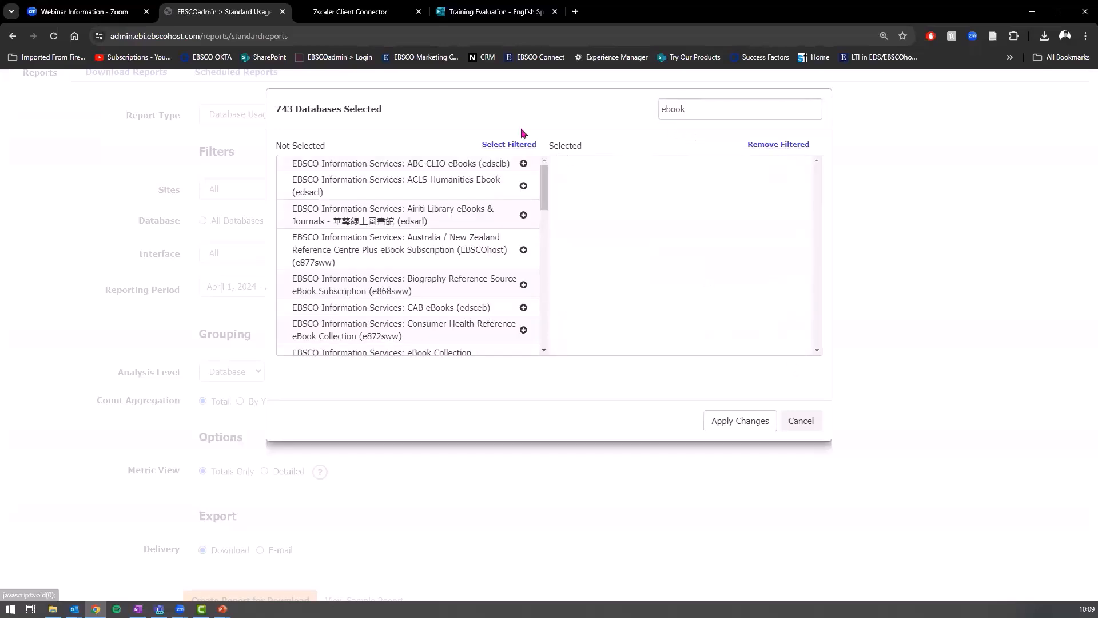
double_click(814, 100)
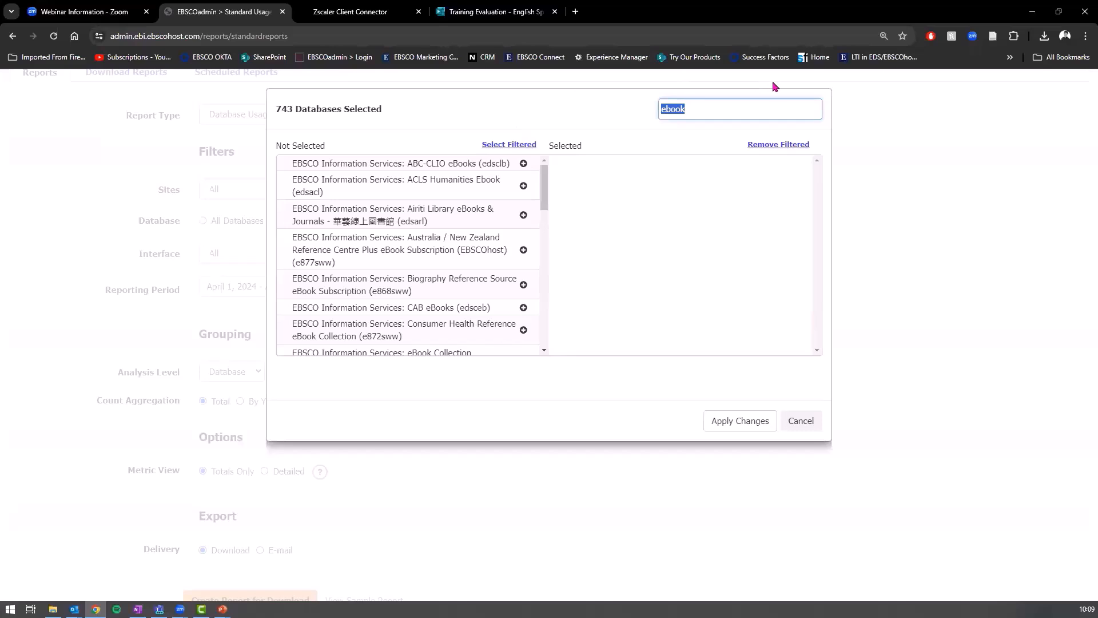
key(BackSpace)
click(781, 149)
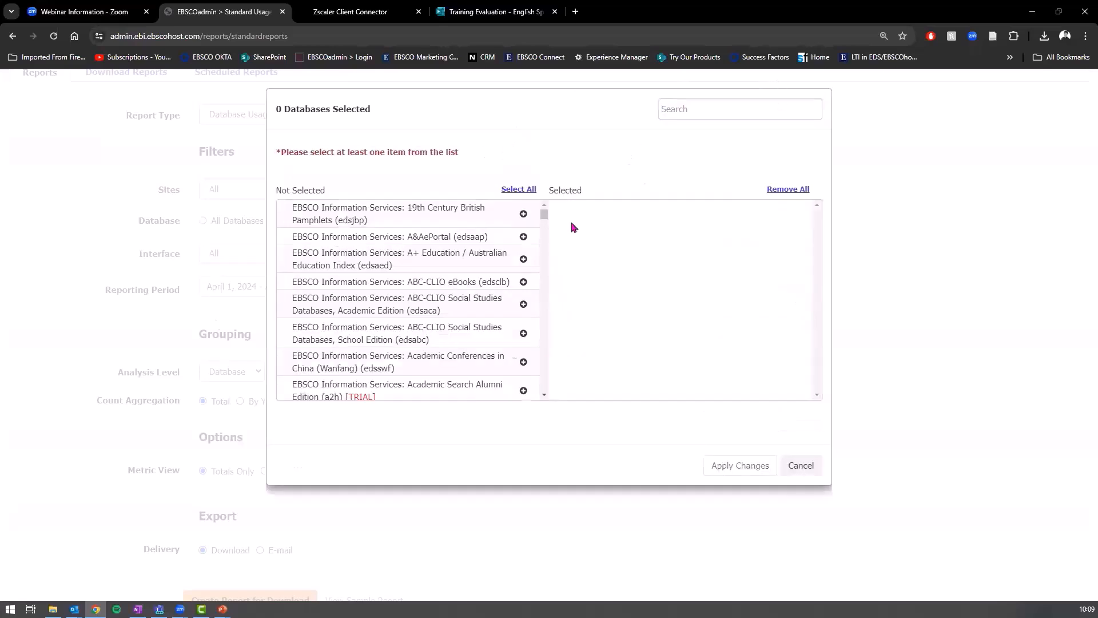
Step: Add MasterFILE Reference, eBook Collection, eBook Nursing and Literary Reference Source eBook databases, then apply
click(714, 107)
text(ebook)
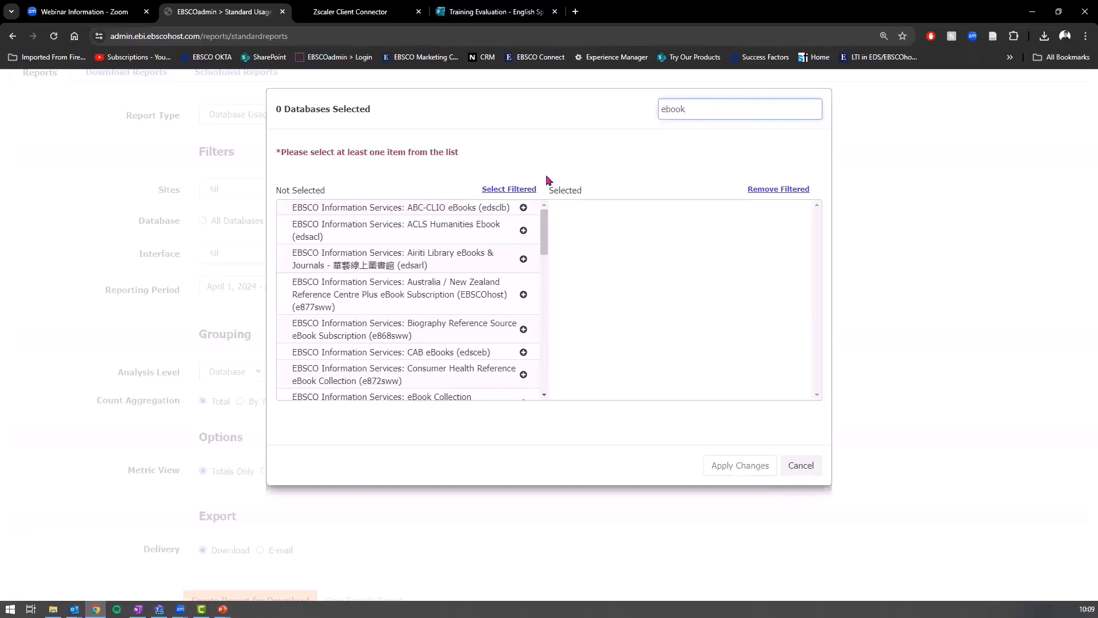
scroll(372, 289, down, 5)
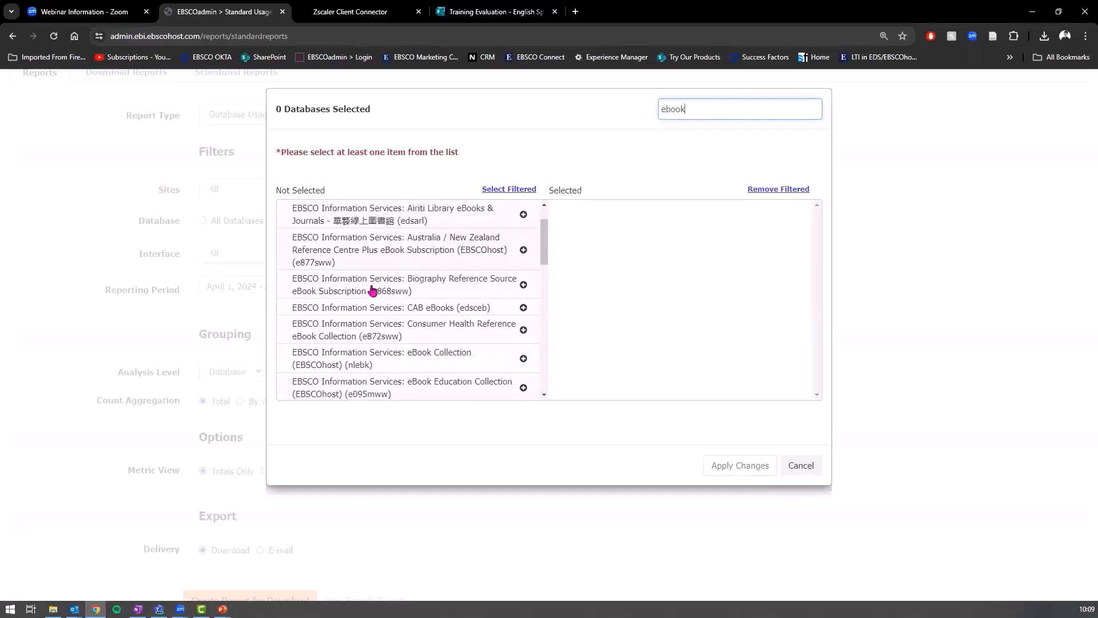
scroll(506, 371, down, 2)
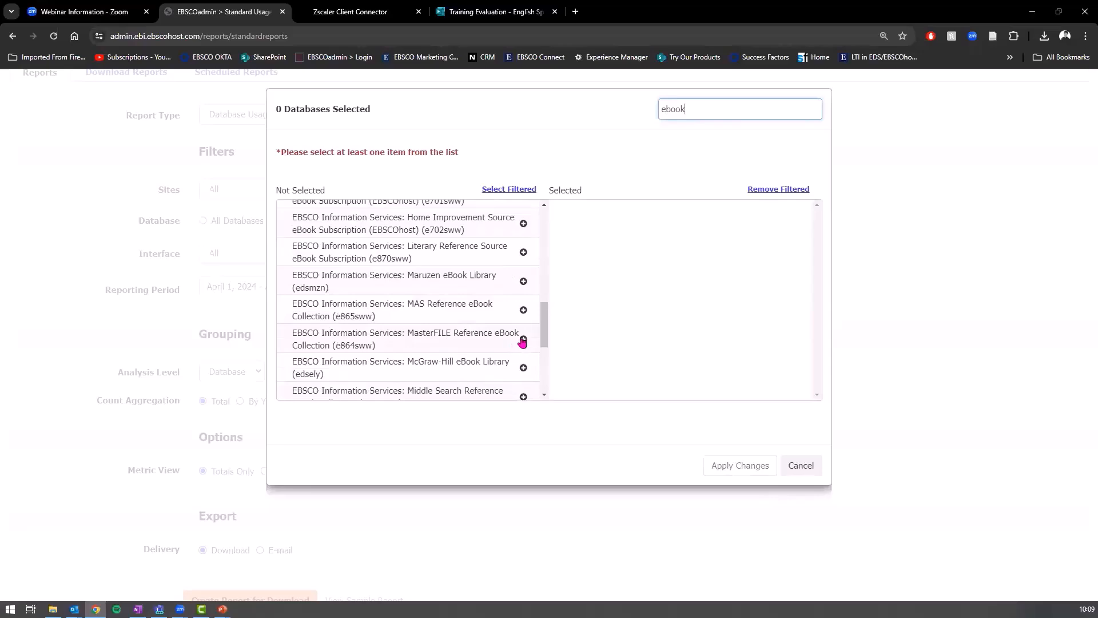
scroll(522, 346, up, 1)
click(523, 353)
scroll(493, 336, up, 6)
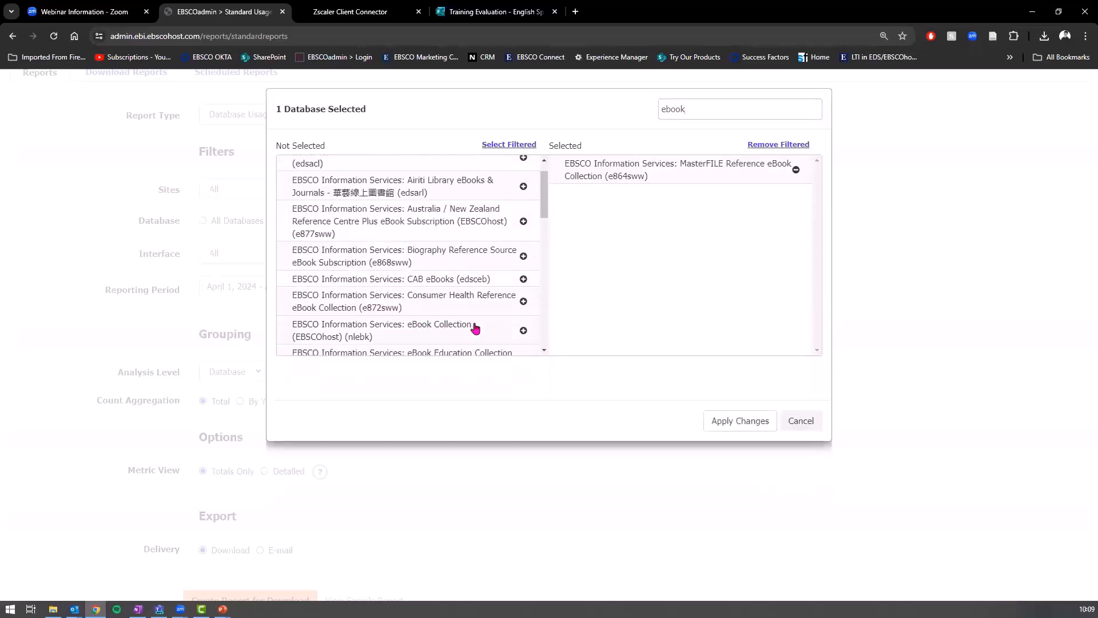
click(523, 330)
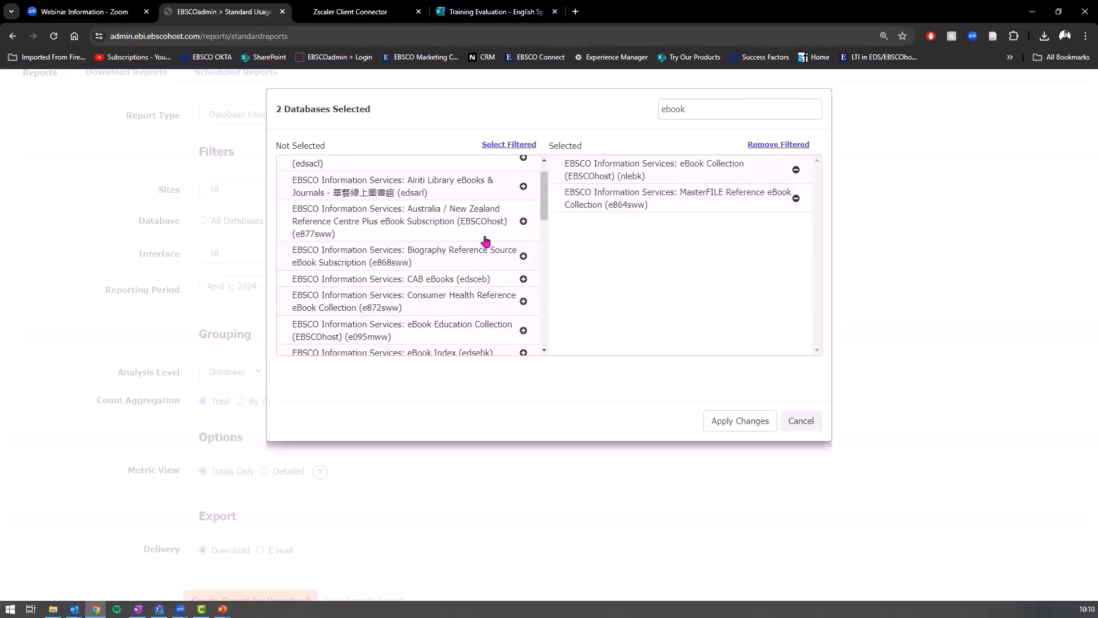
scroll(458, 320, down, 2)
scroll(458, 309, down, 2)
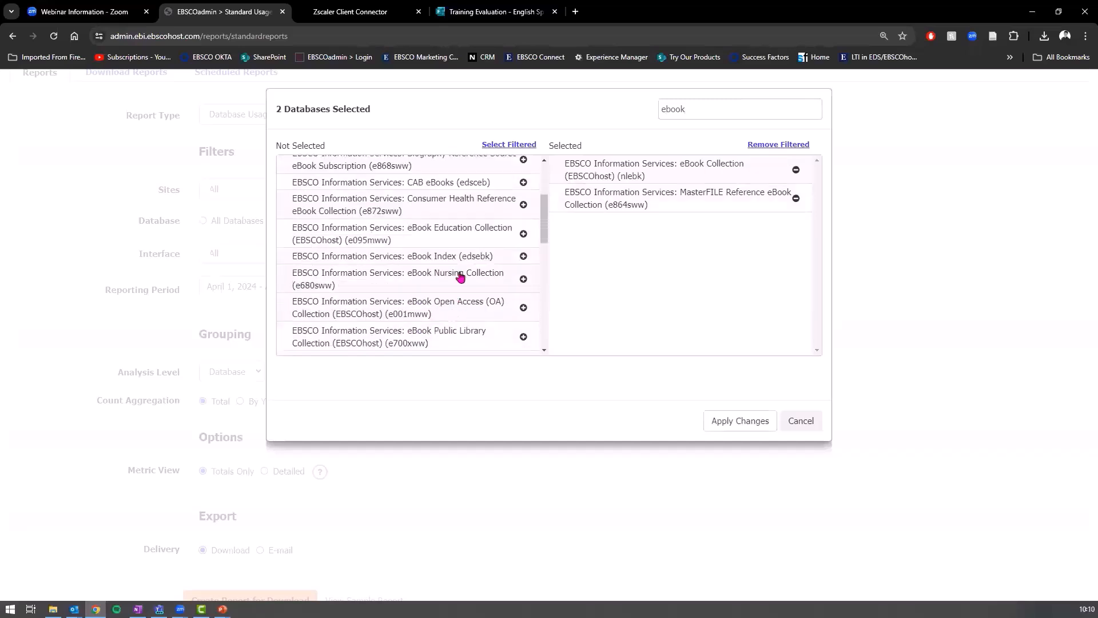
click(524, 247)
scroll(485, 230, down, 3)
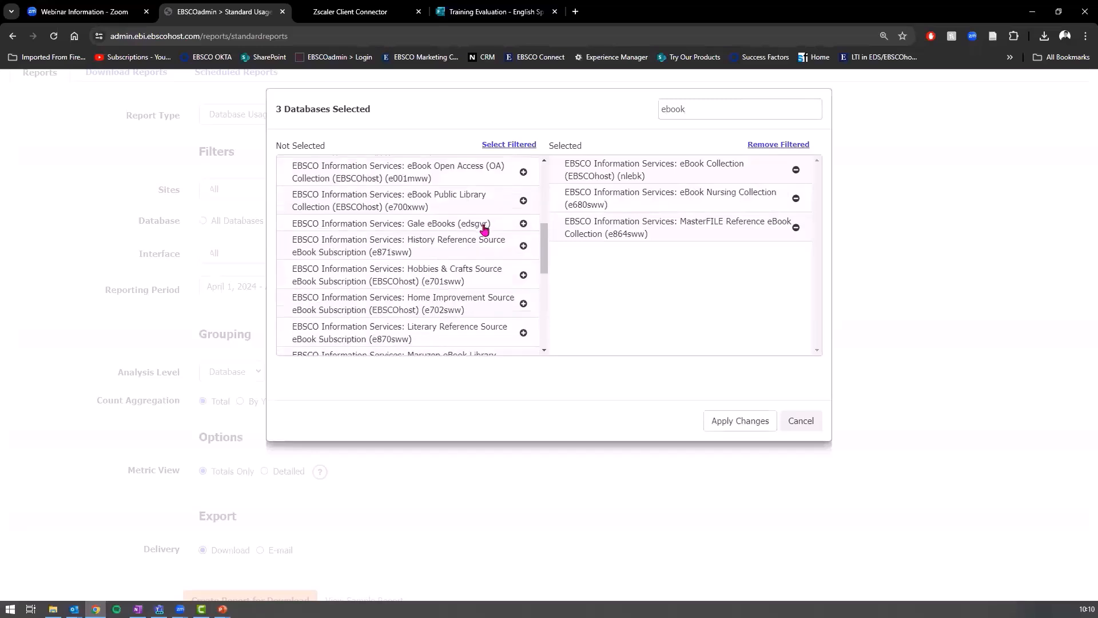
scroll(485, 230, down, 2)
scroll(433, 267, up, 1)
scroll(482, 300, up, 1)
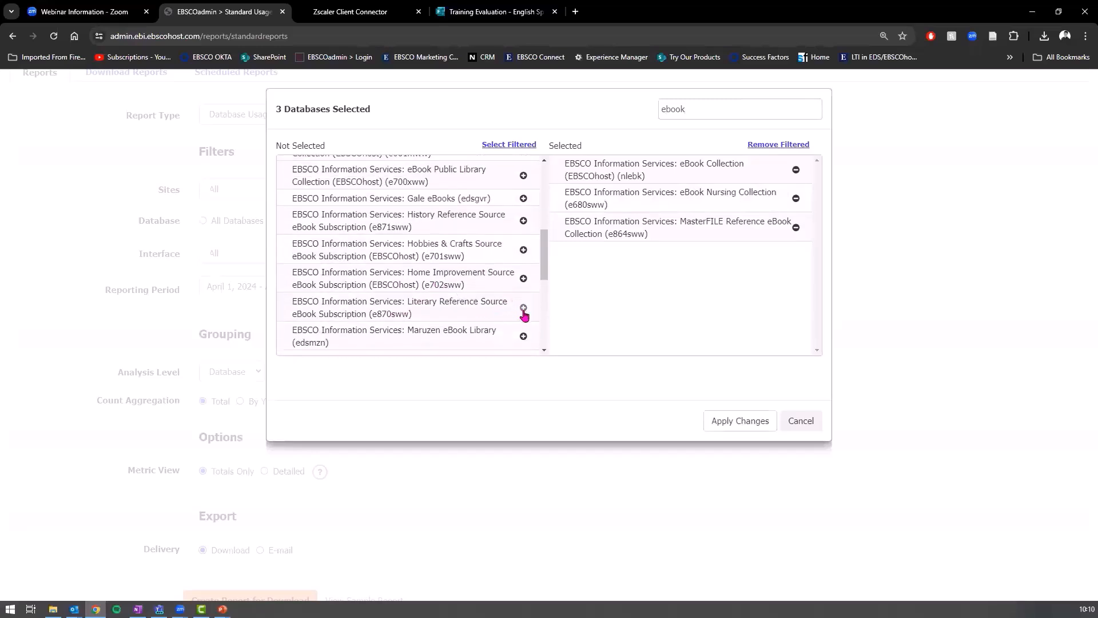
click(523, 308)
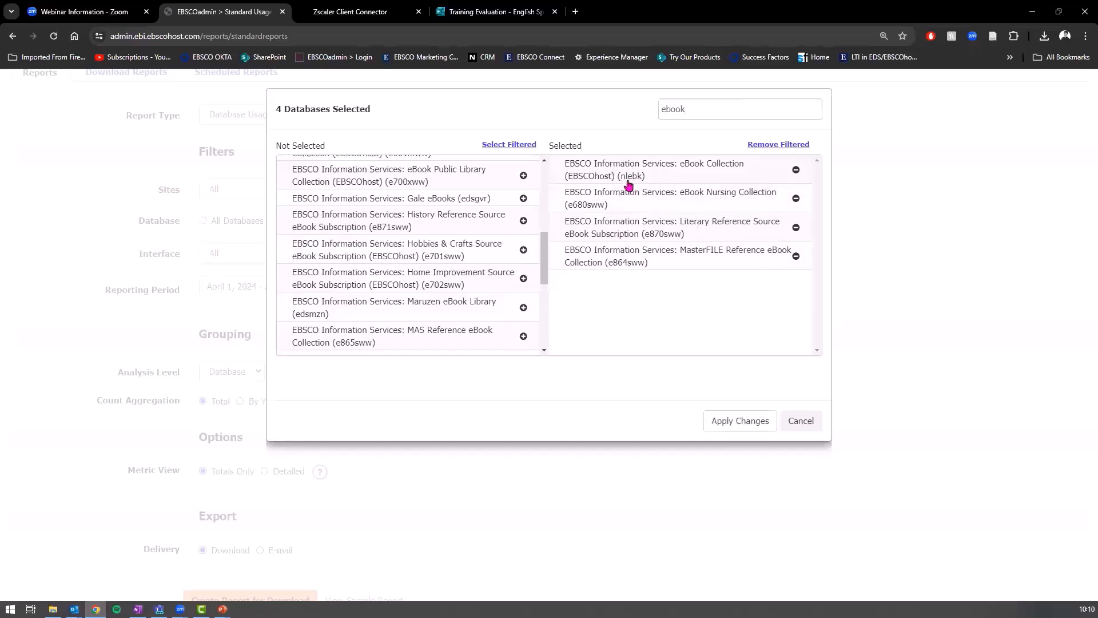
click(600, 206)
click(639, 269)
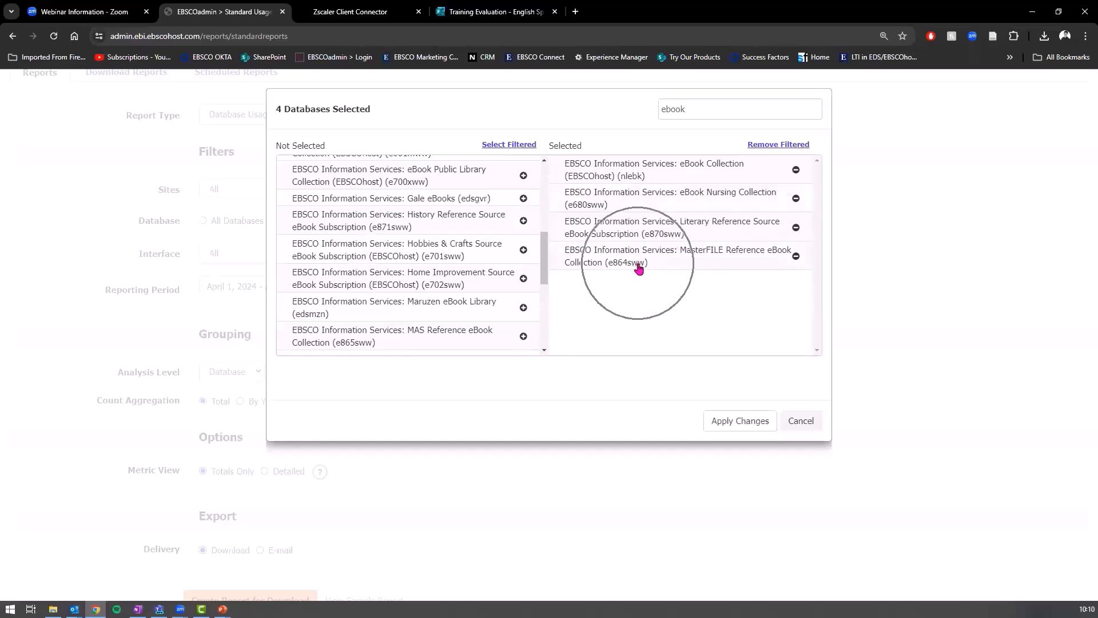
click(741, 422)
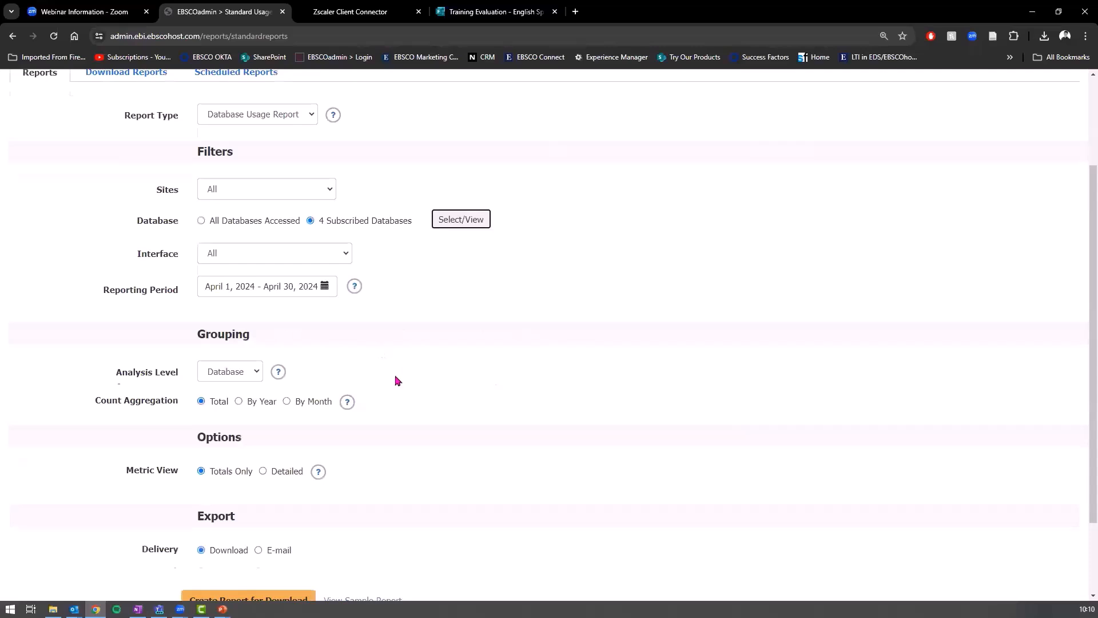
Step: Review the Interface options, leaving it at All, then show the Reporting Period presets
scroll(464, 298, up, 2)
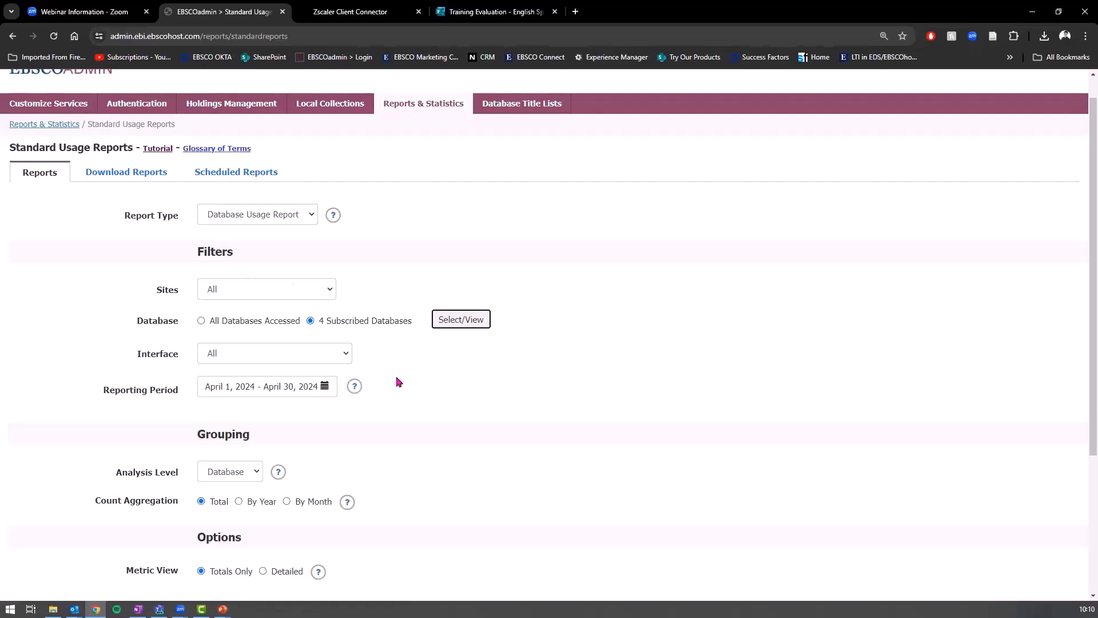
click(290, 348)
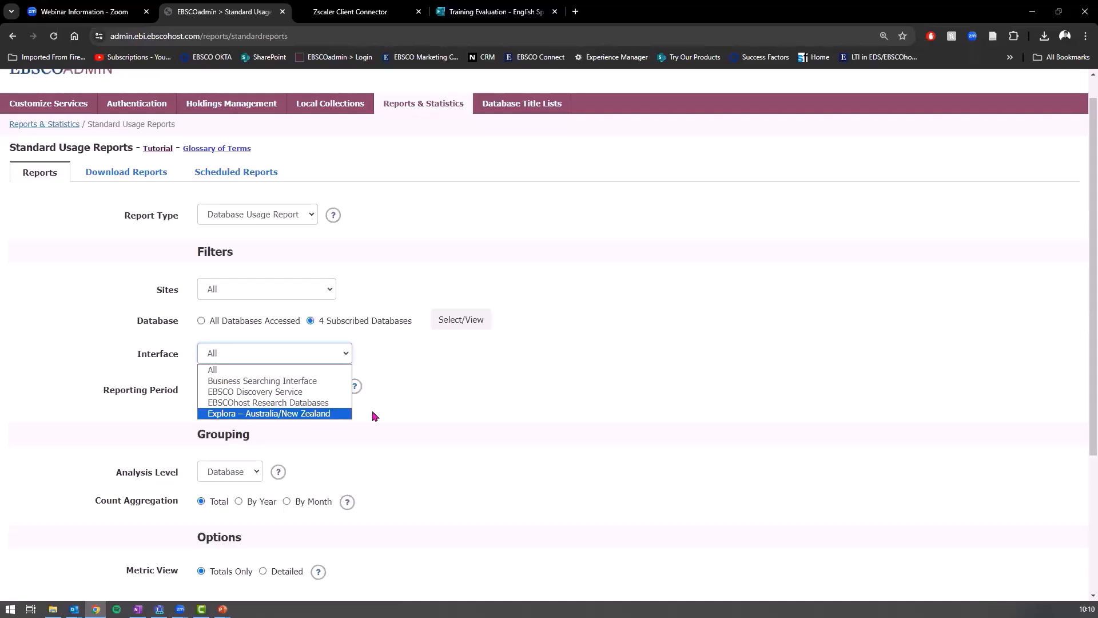
click(266, 370)
click(269, 361)
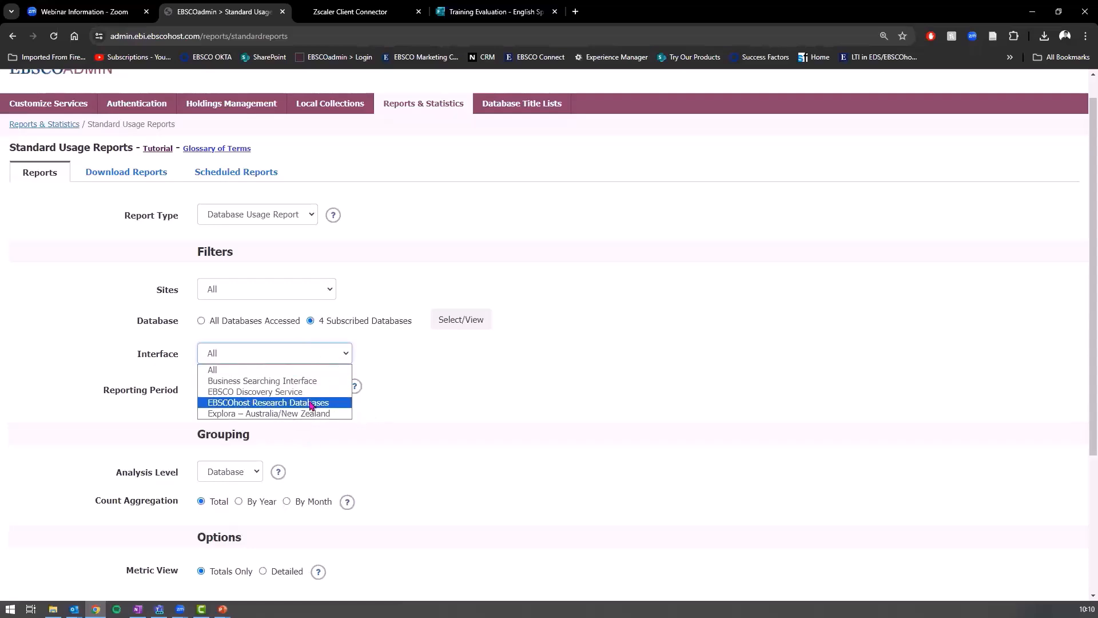
click(450, 395)
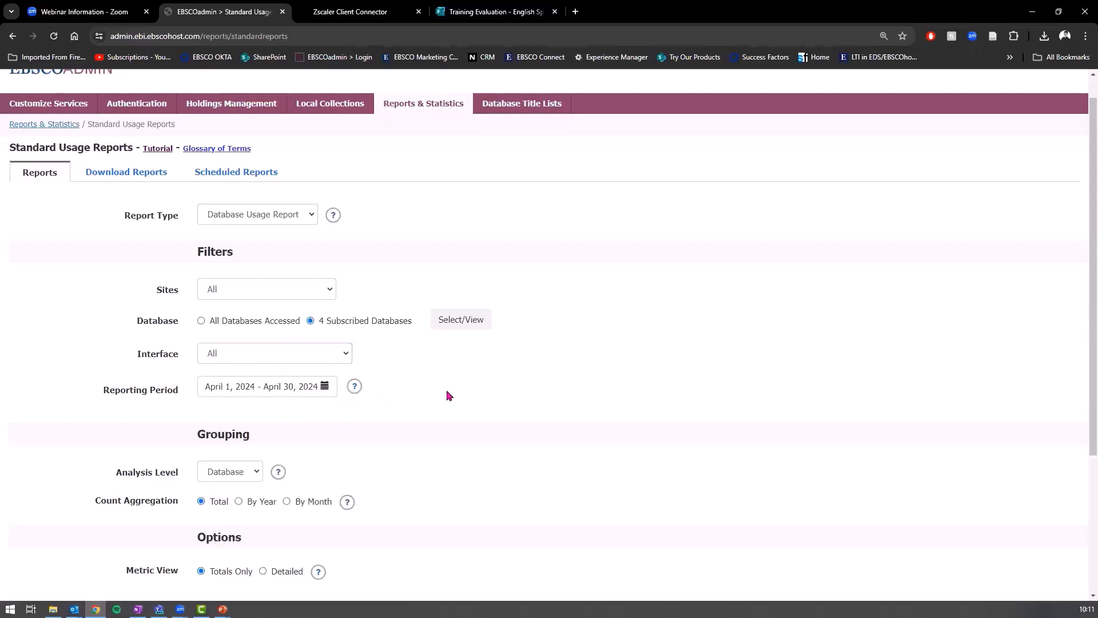
scroll(471, 390, down, 2)
click(321, 284)
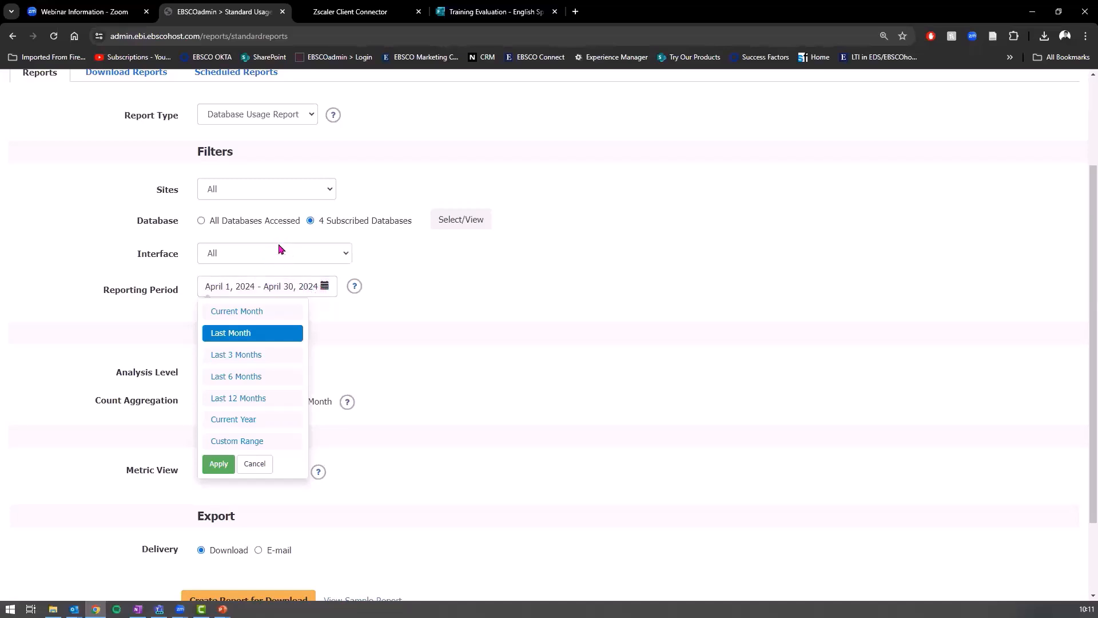
Step: Set the period to Last 6 Months, keep Database analysis level, and aggregate counts by month
click(228, 377)
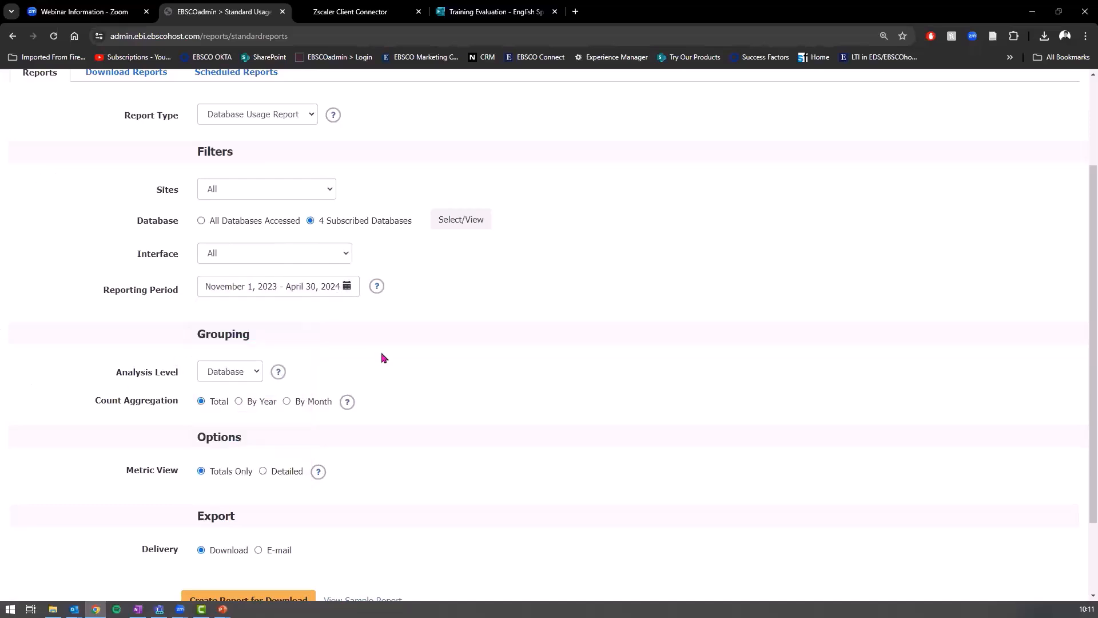
scroll(294, 352, down, 2)
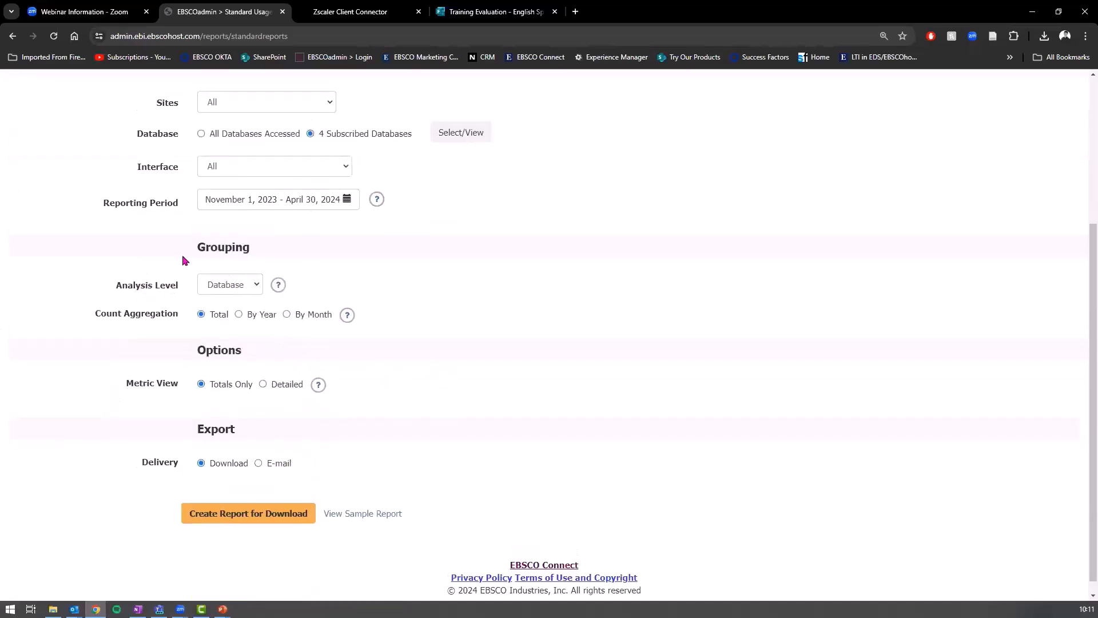
drag(204, 241, 249, 264)
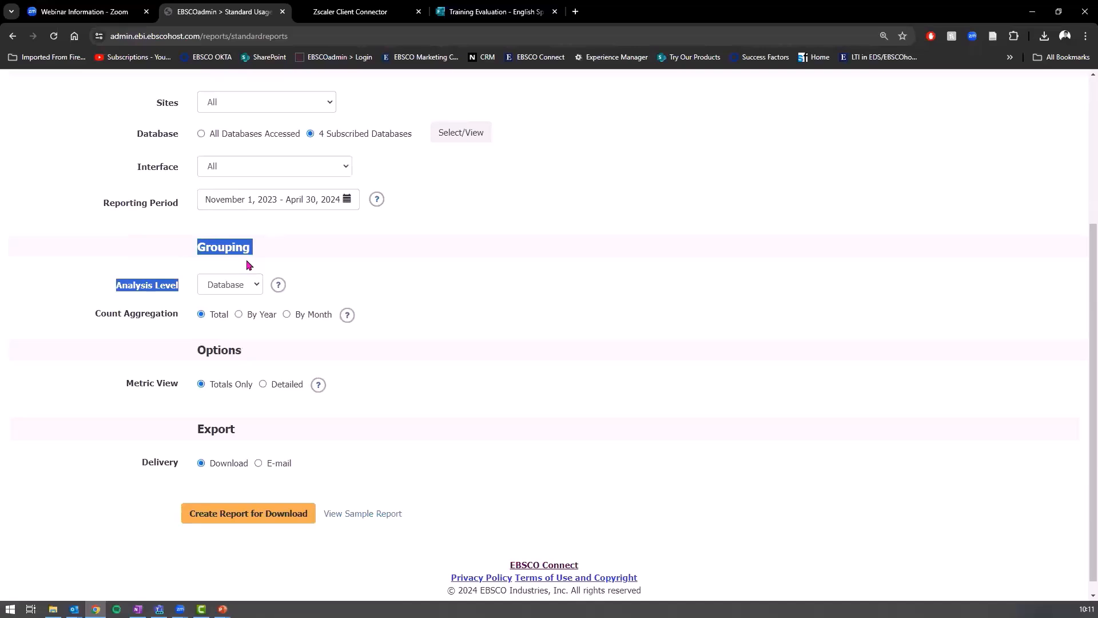
click(217, 261)
click(216, 286)
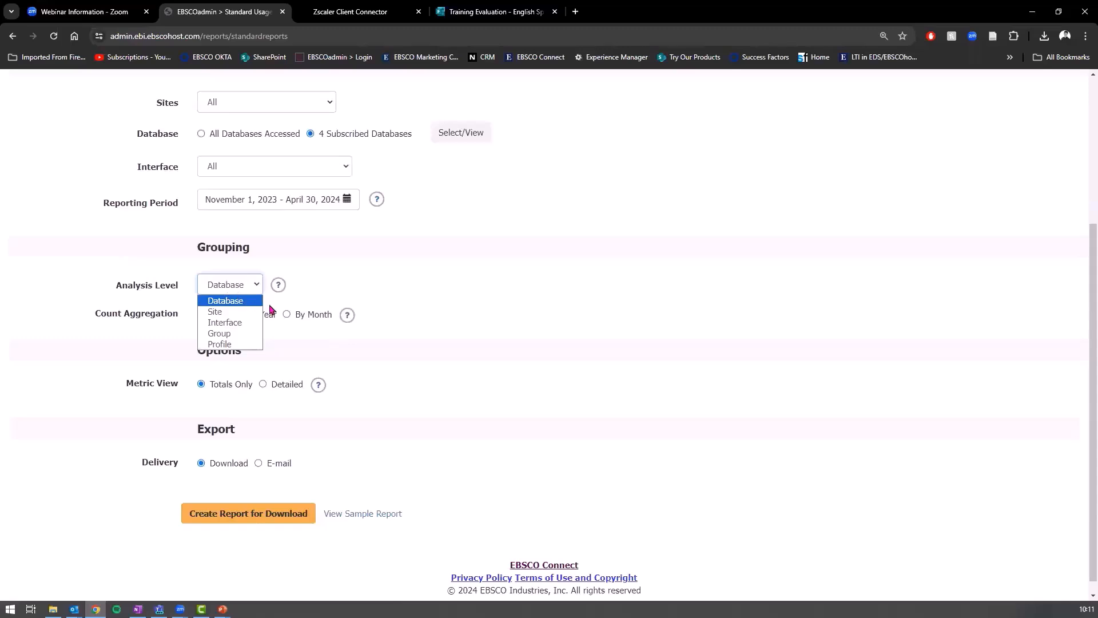
key(ctrl)
key(ctrl)
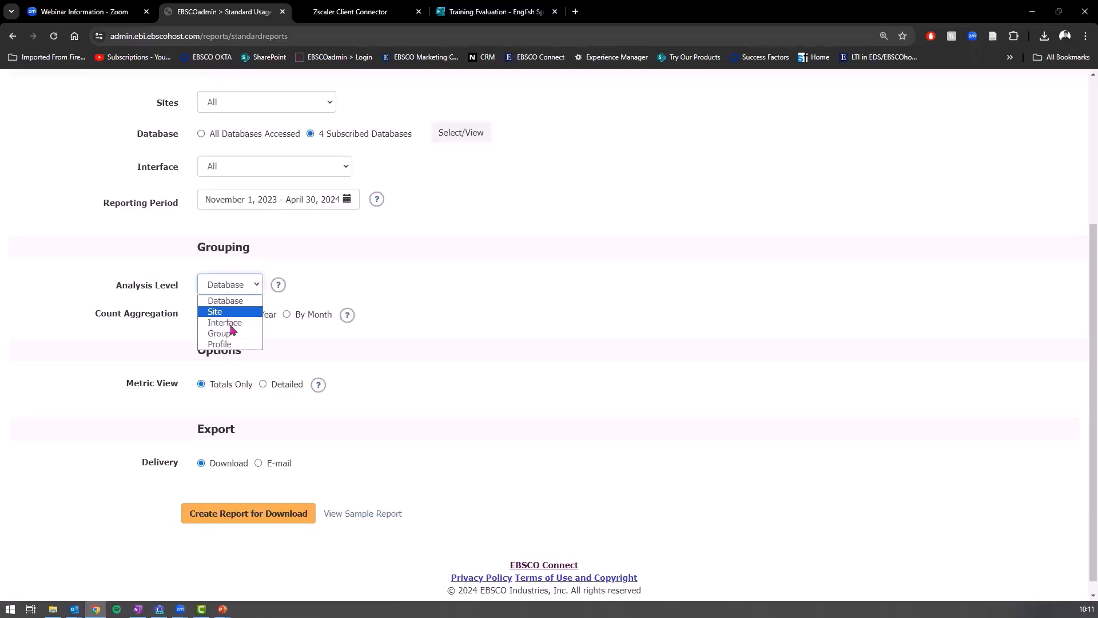
click(543, 283)
scroll(147, 222, down, 1)
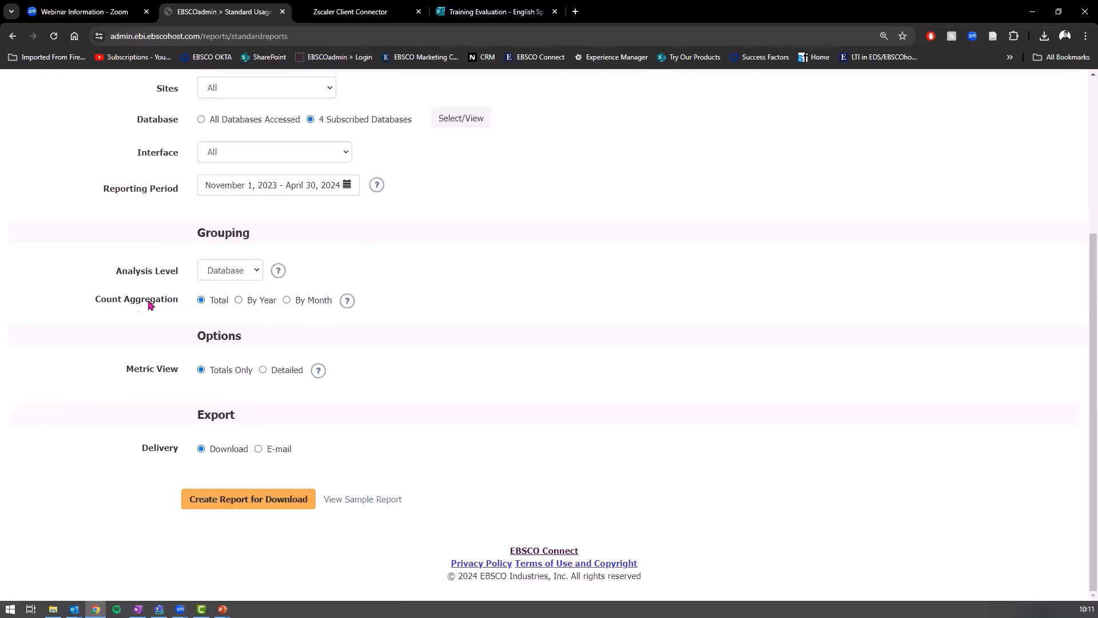
drag(92, 303, 179, 307)
click(313, 302)
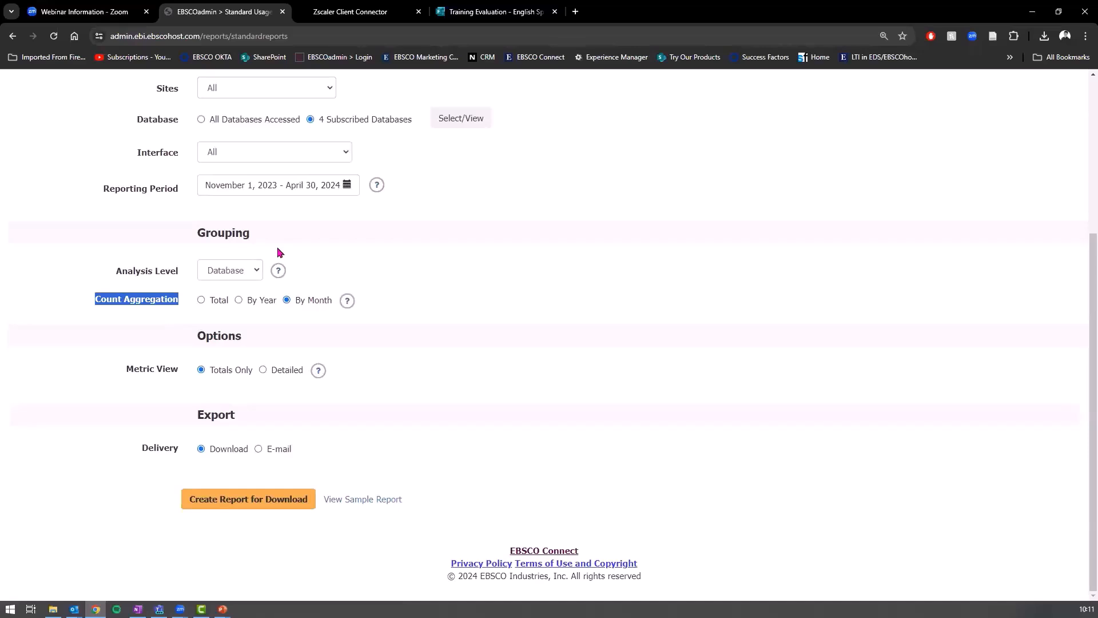
Step: Set Count Aggregation back to Total and read the Metric View help
click(203, 302)
click(318, 373)
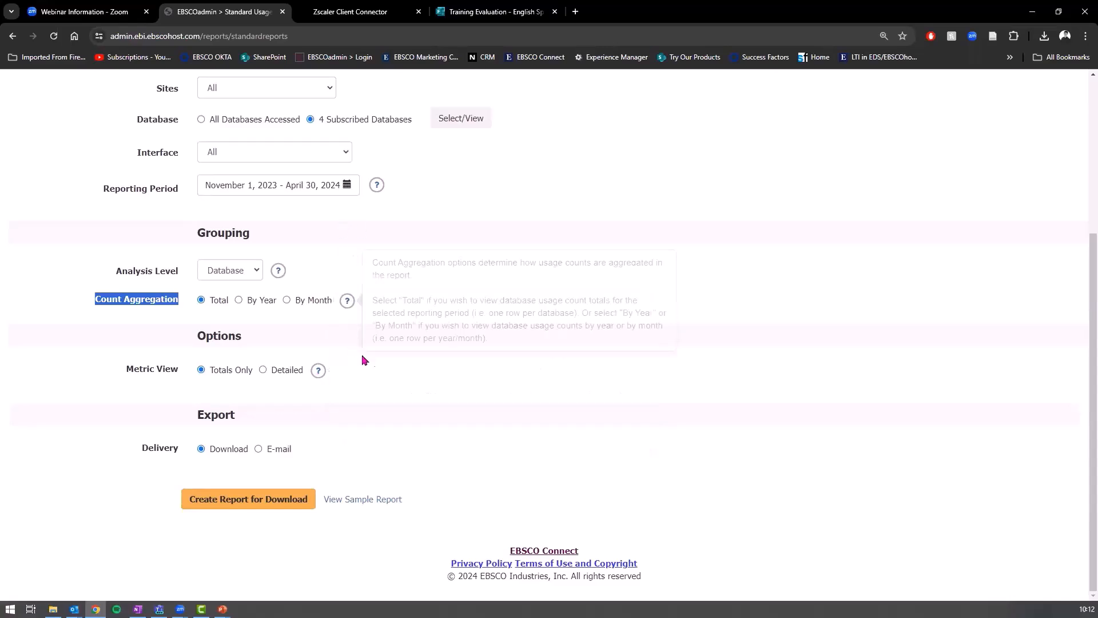
scroll(124, 318, up, 1)
scroll(125, 314, down, 1)
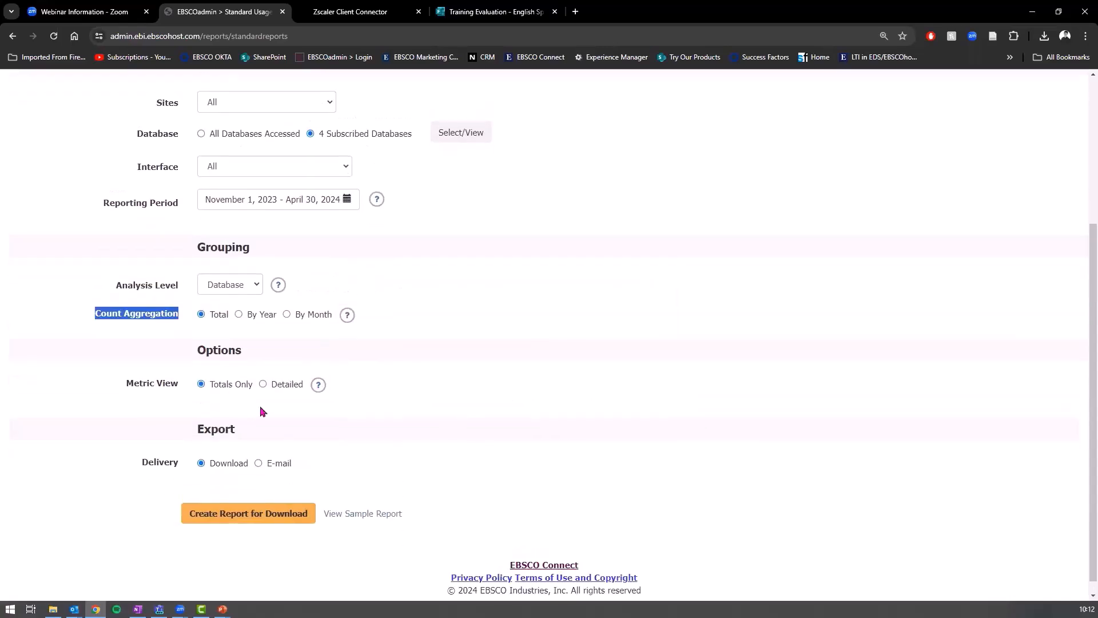
scroll(252, 412, down, 1)
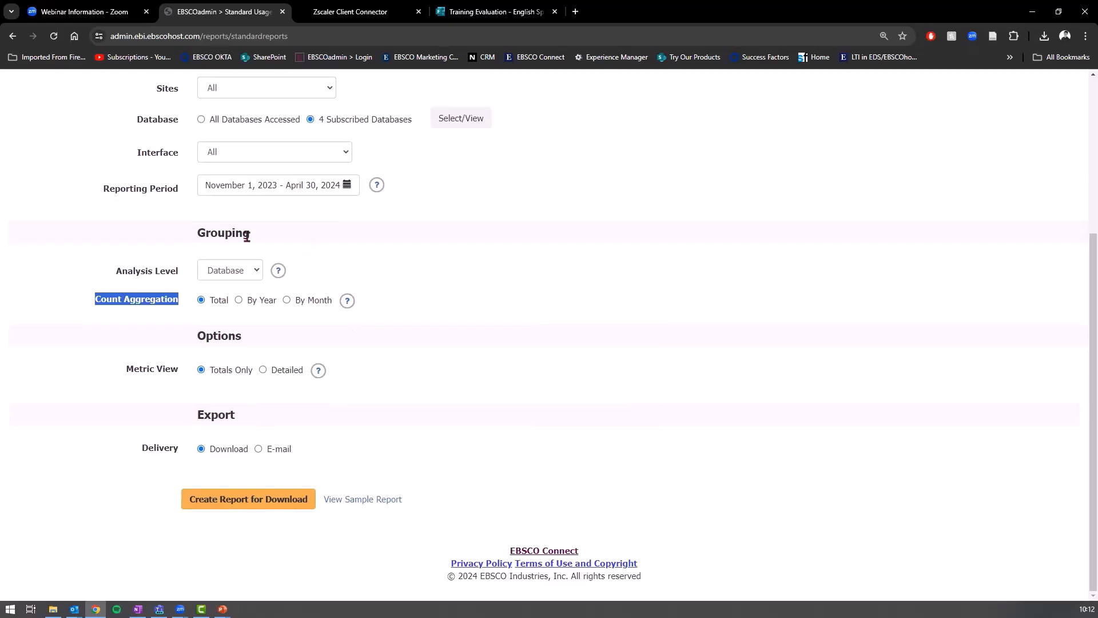
Step: Create the Database Usage Report for download and go to the Download Reports list
scroll(240, 232, up, 1)
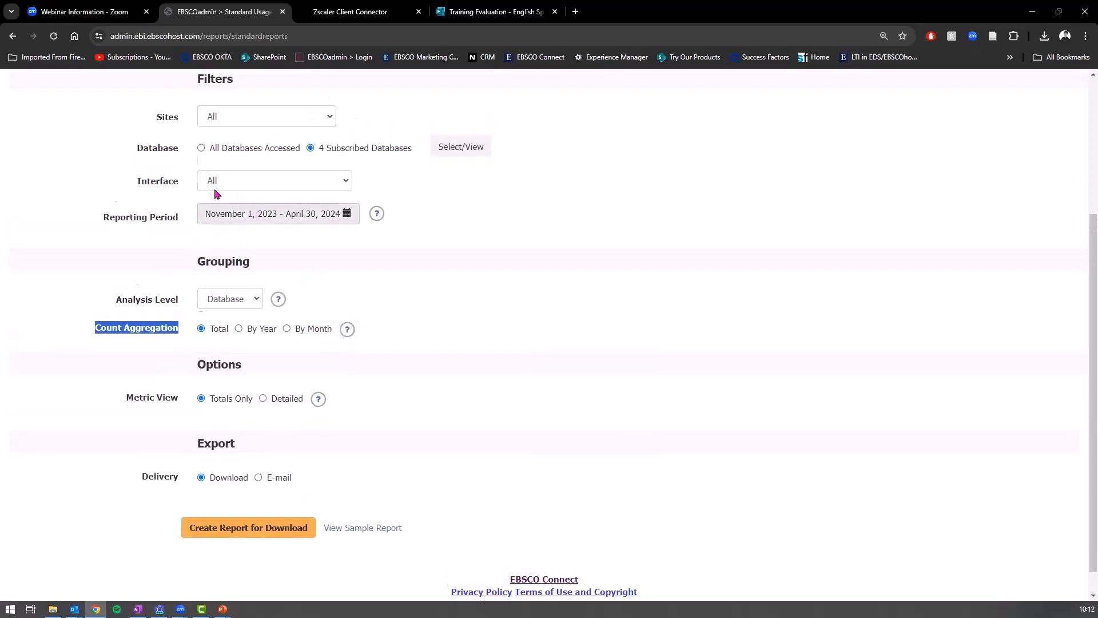
scroll(218, 212, down, 1)
scroll(250, 482, up, 1)
scroll(256, 438, down, 1)
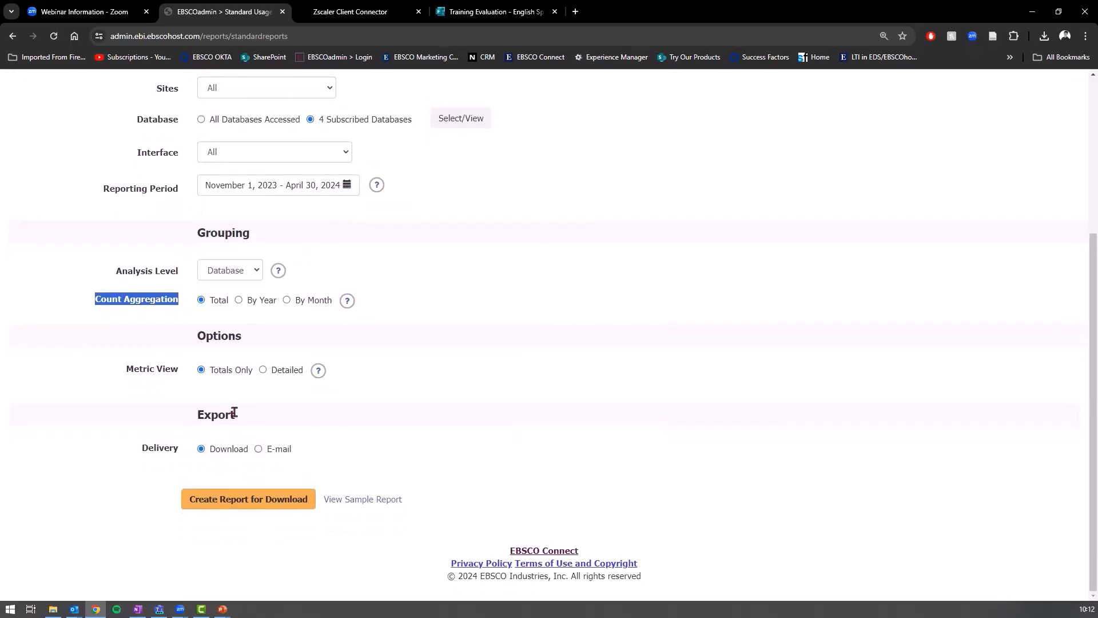
click(273, 502)
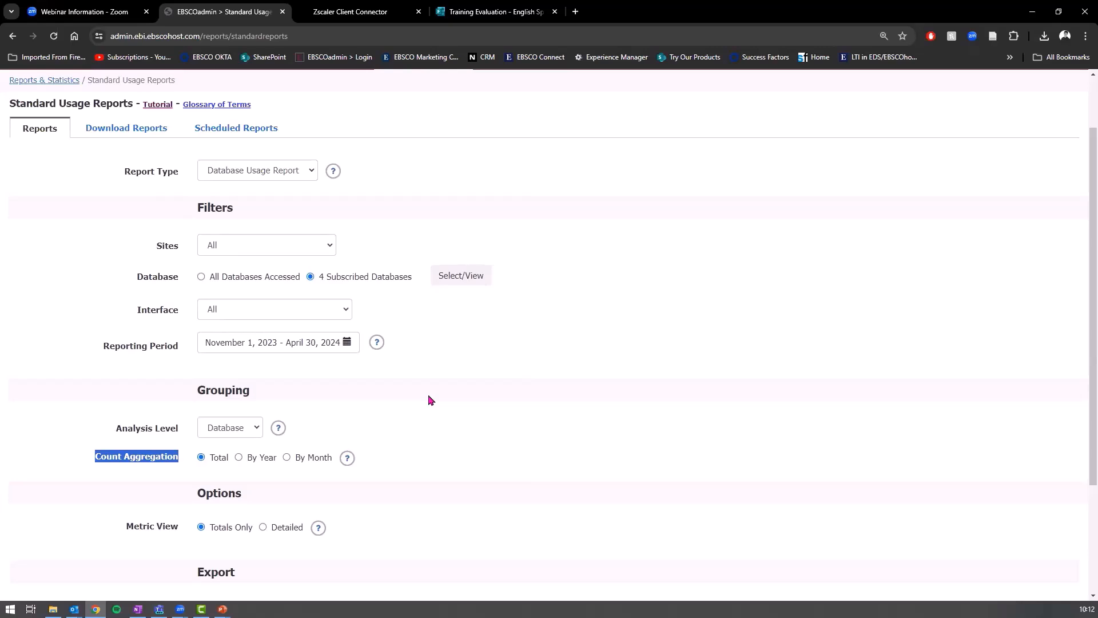
click(138, 128)
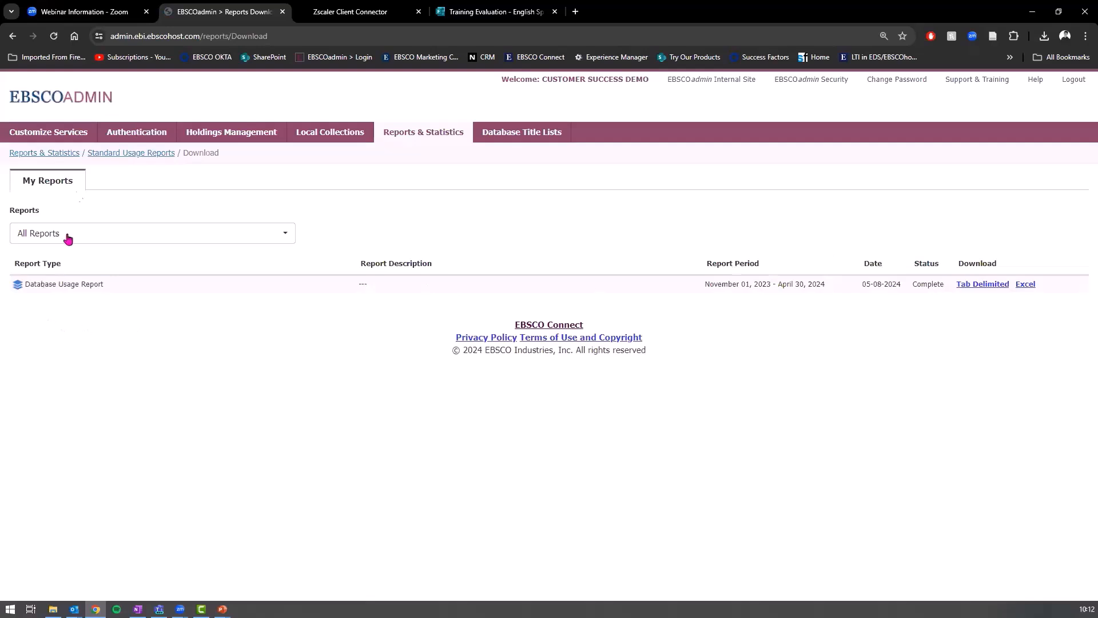
Step: Check the completed report row, return to the Reports form, and switch to the slide show
click(95, 286)
click(1027, 287)
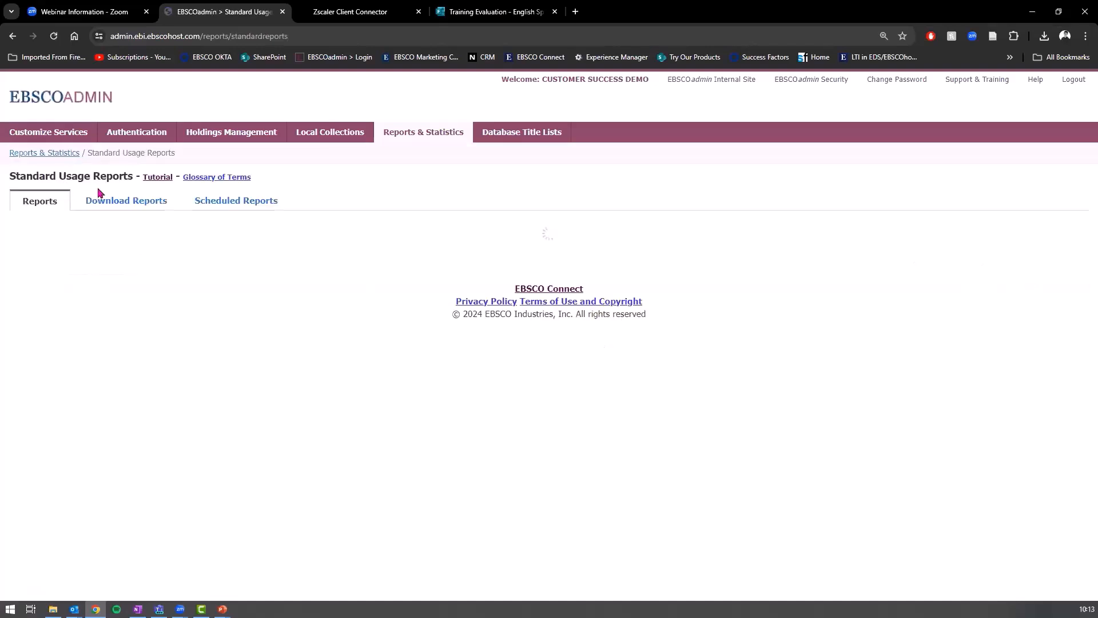
mouse_move(223, 609)
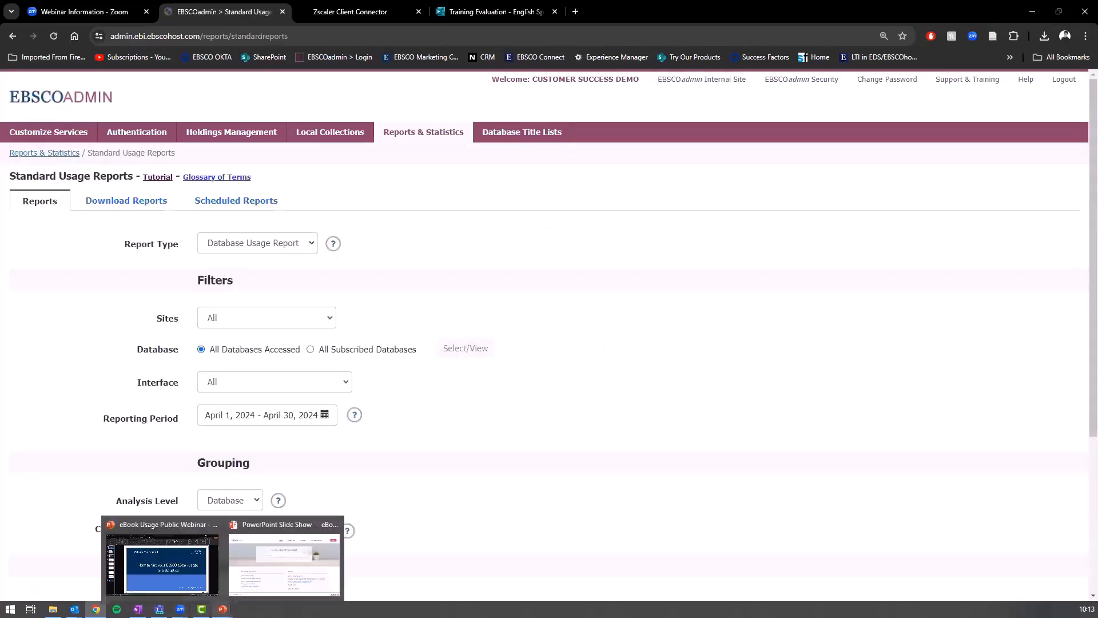
click(284, 563)
Step: Present the 'Building a picture of our usage' slide, then return to EBSCOadmin
click(377, 382)
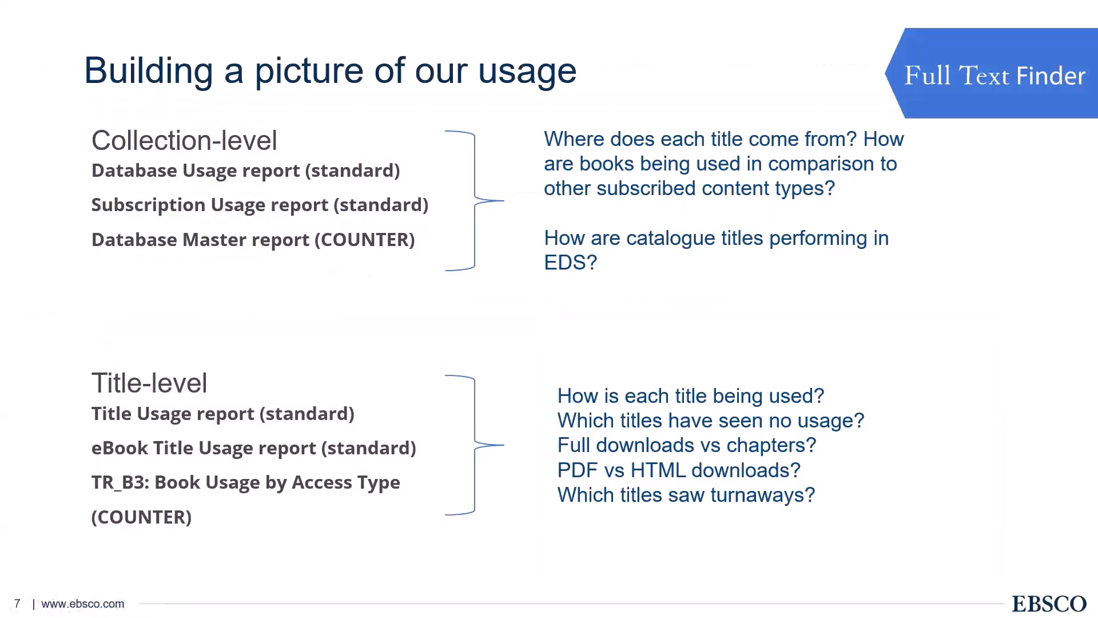
key(ctrl)
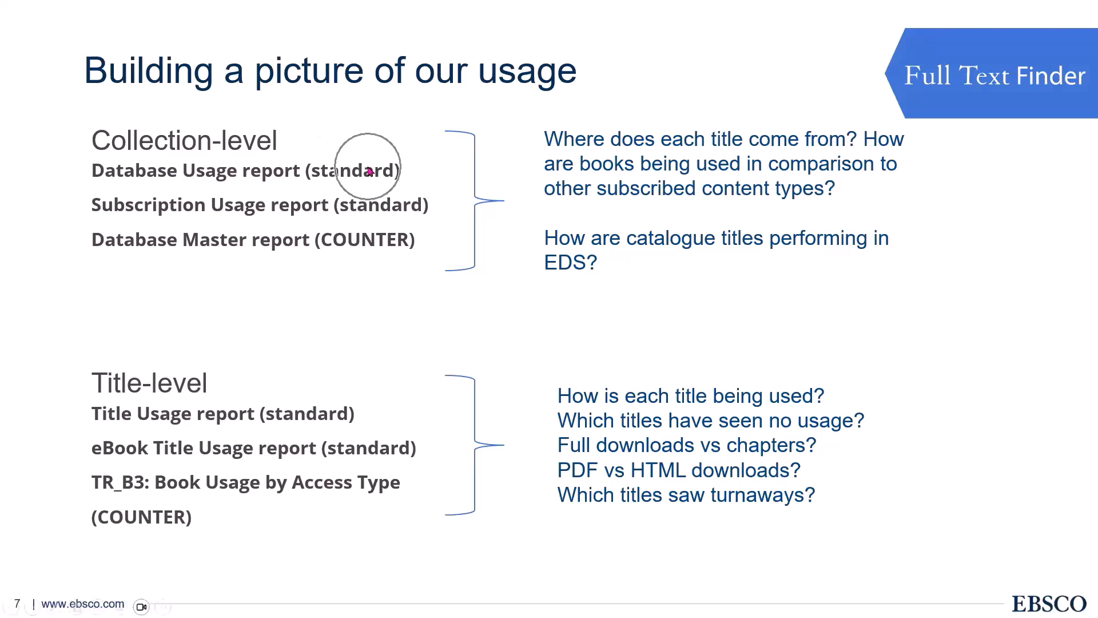
key(alt+Tab)
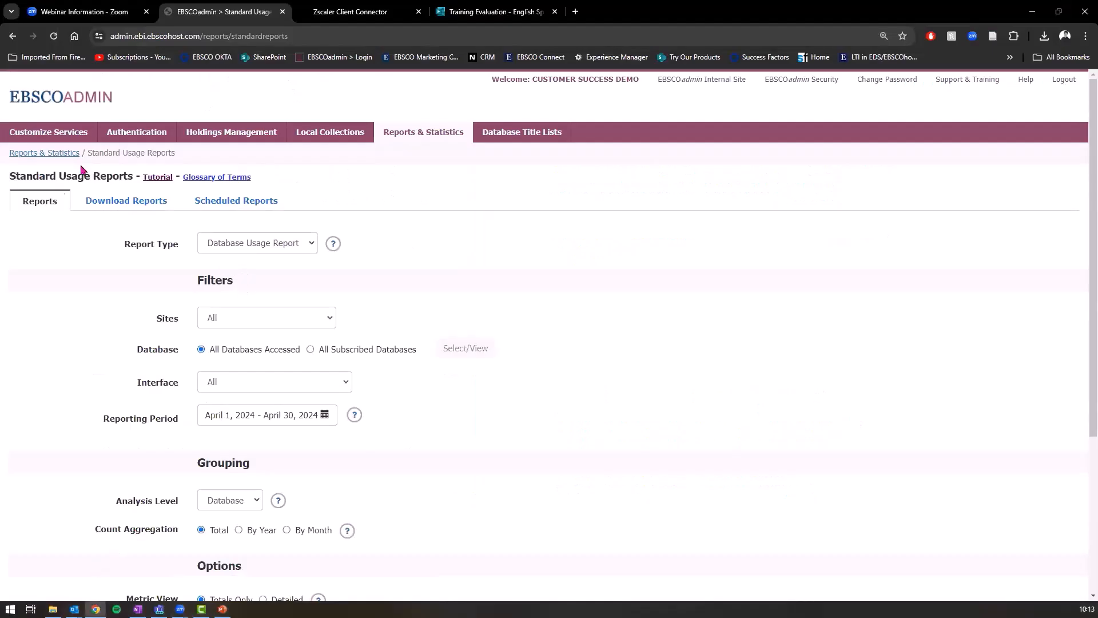
Step: Switch the report type from Database Usage Report to Interface Usage Report
drag(15, 182, 135, 180)
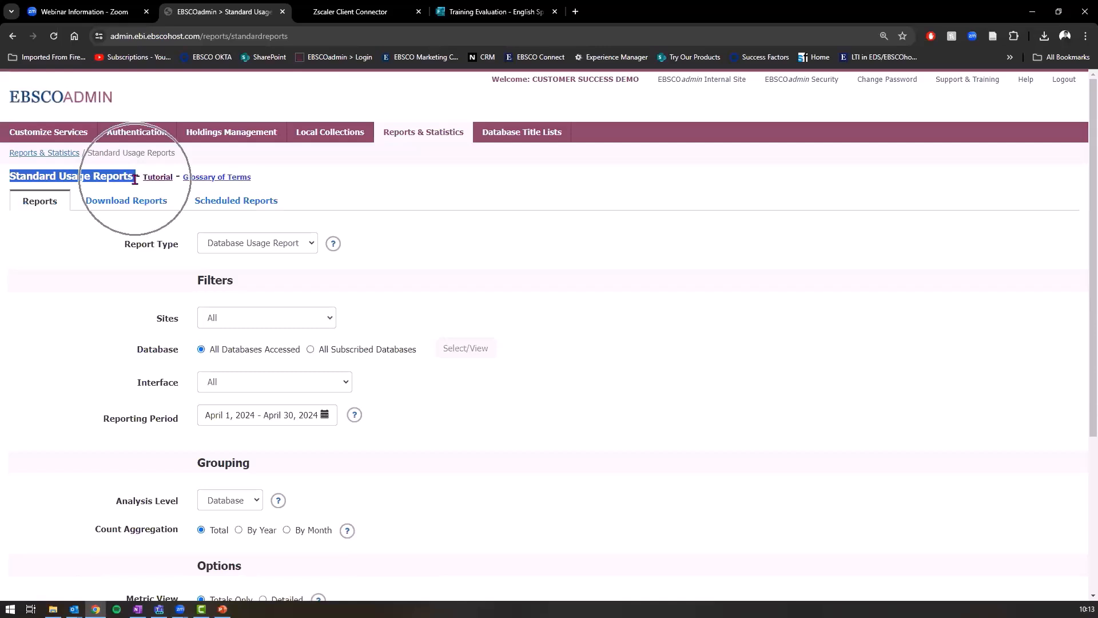
click(287, 243)
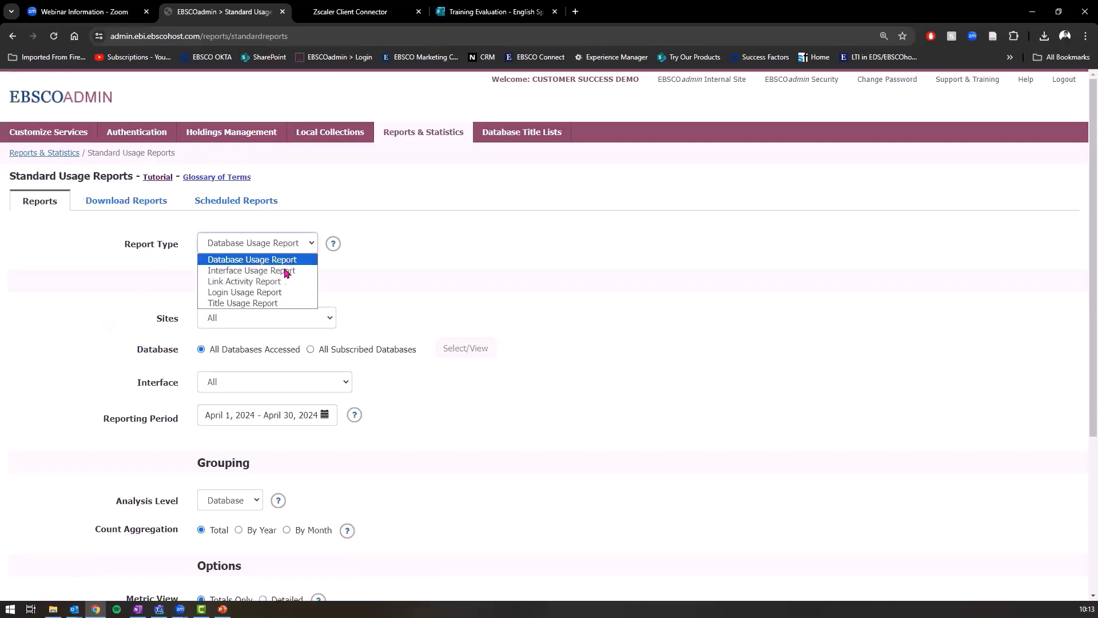
click(275, 270)
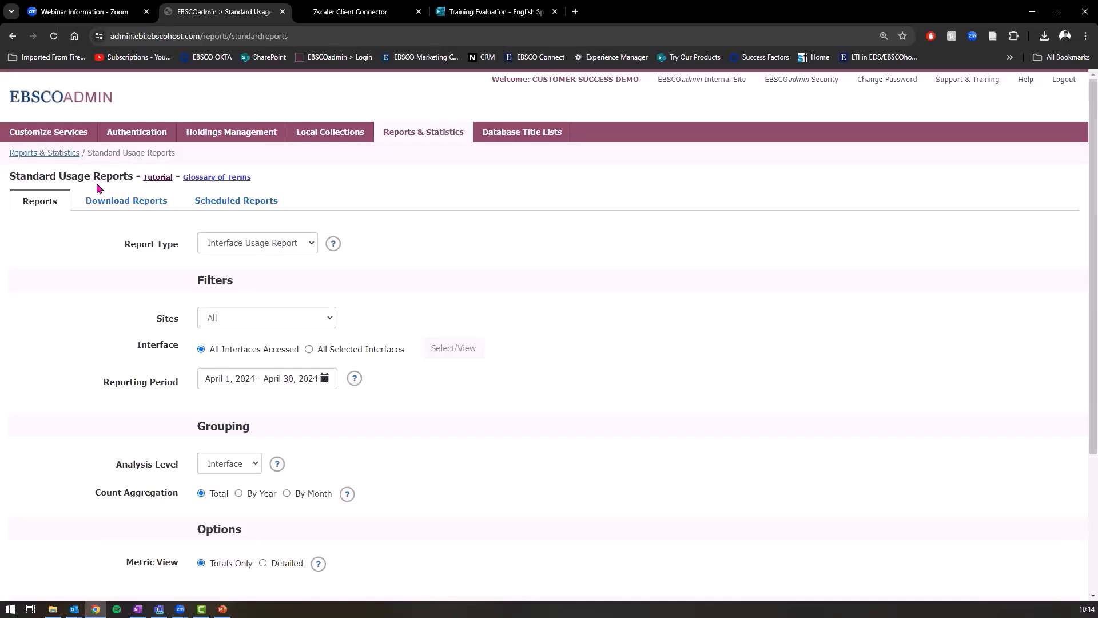
Step: Switch the report type back to Database Usage Report
scroll(282, 213, down, 1)
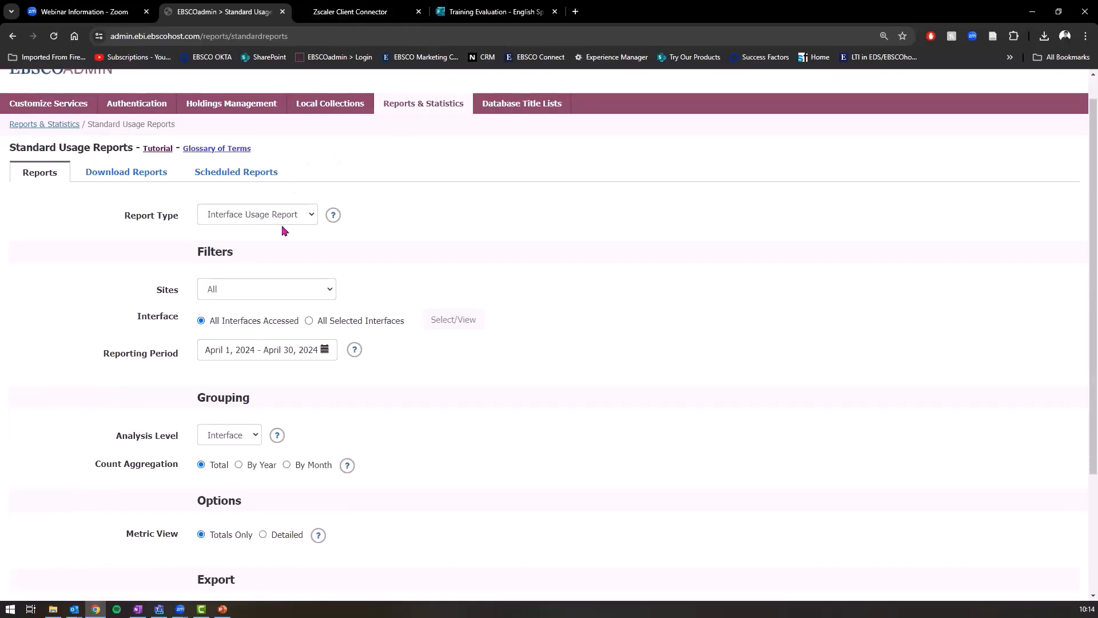
click(283, 218)
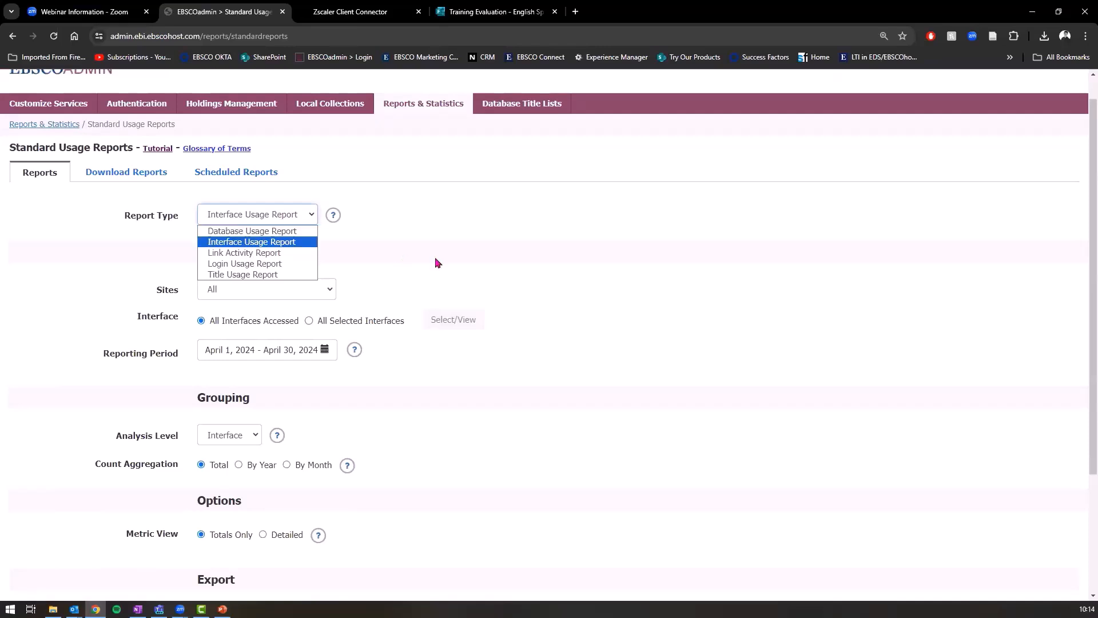
drag(421, 264, 343, 246)
click(247, 222)
click(245, 236)
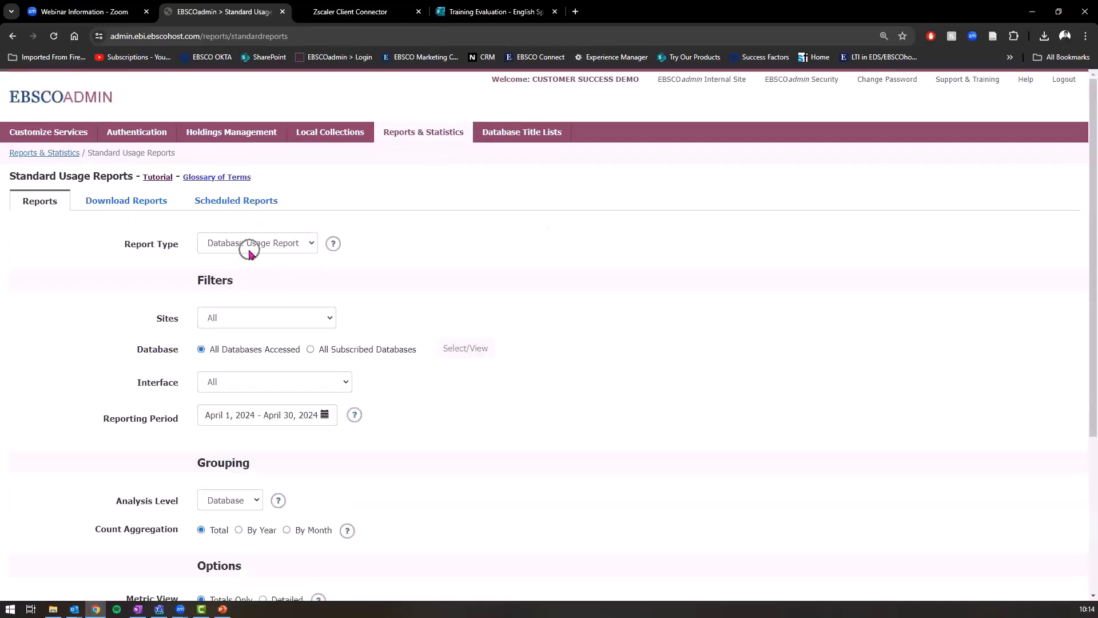
Step: Select All Subscribed Databases, keep Interface at All, and return to the Reports & Statistics overview
scroll(251, 258, down, 2)
click(266, 237)
click(272, 251)
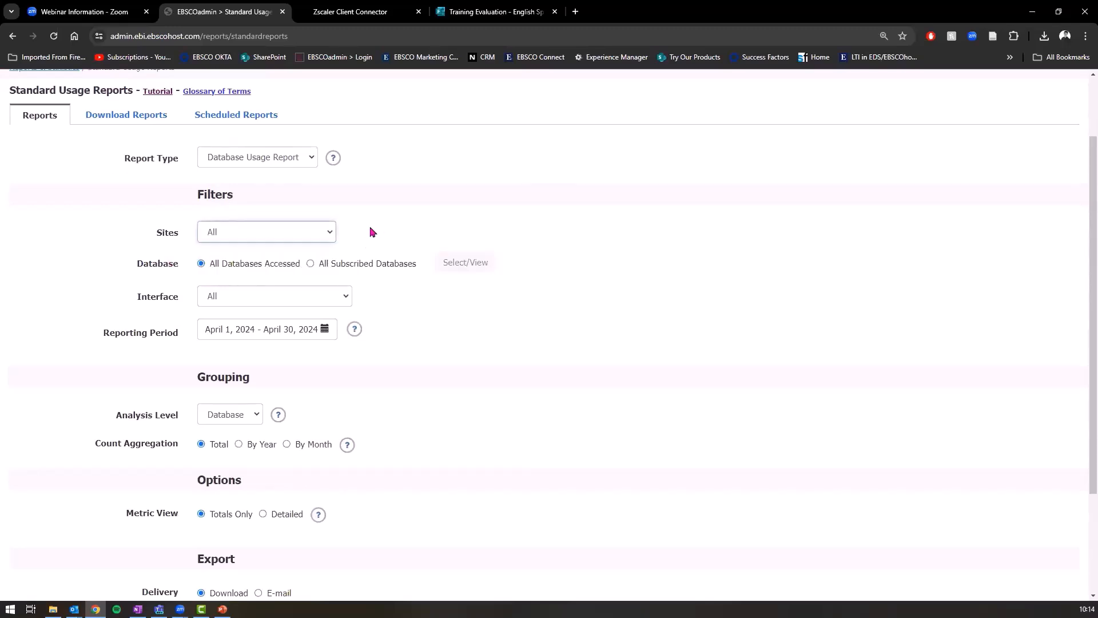
click(310, 263)
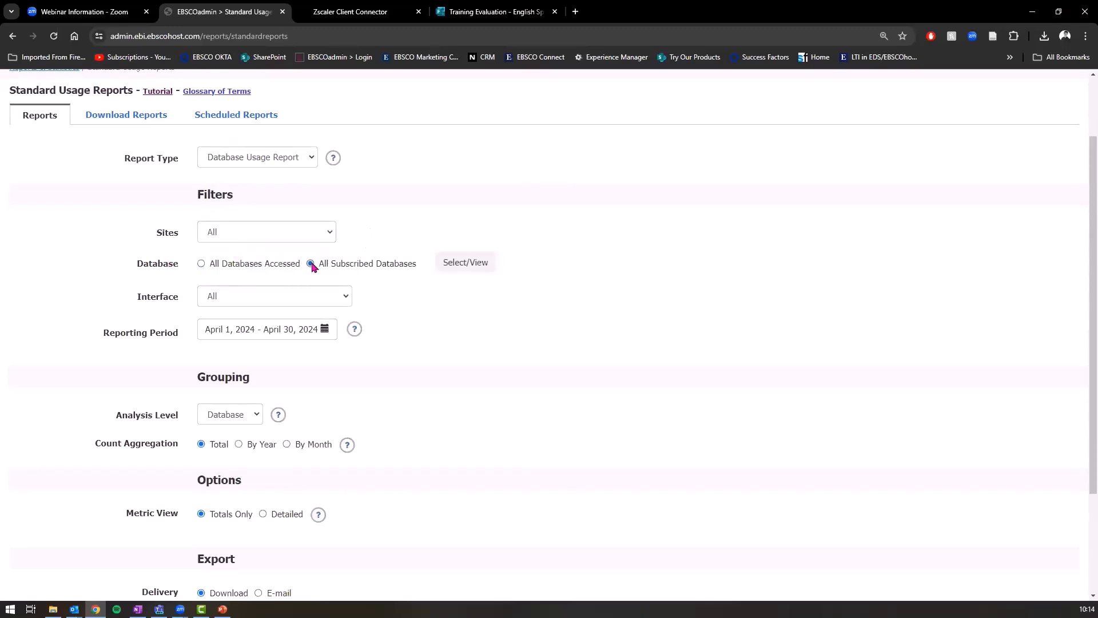
click(224, 304)
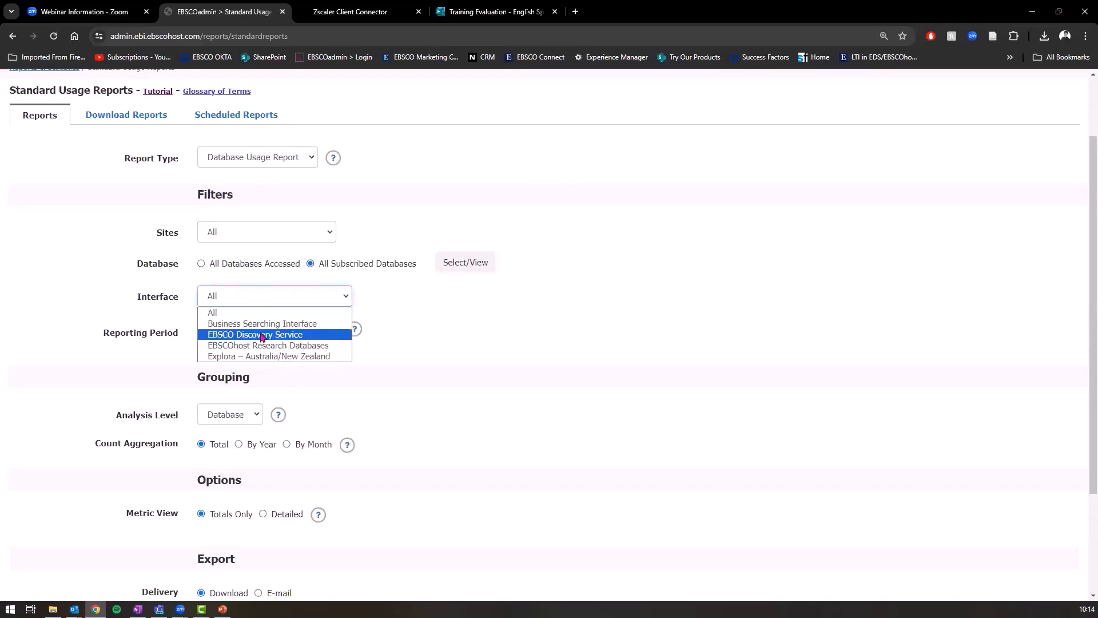
click(676, 375)
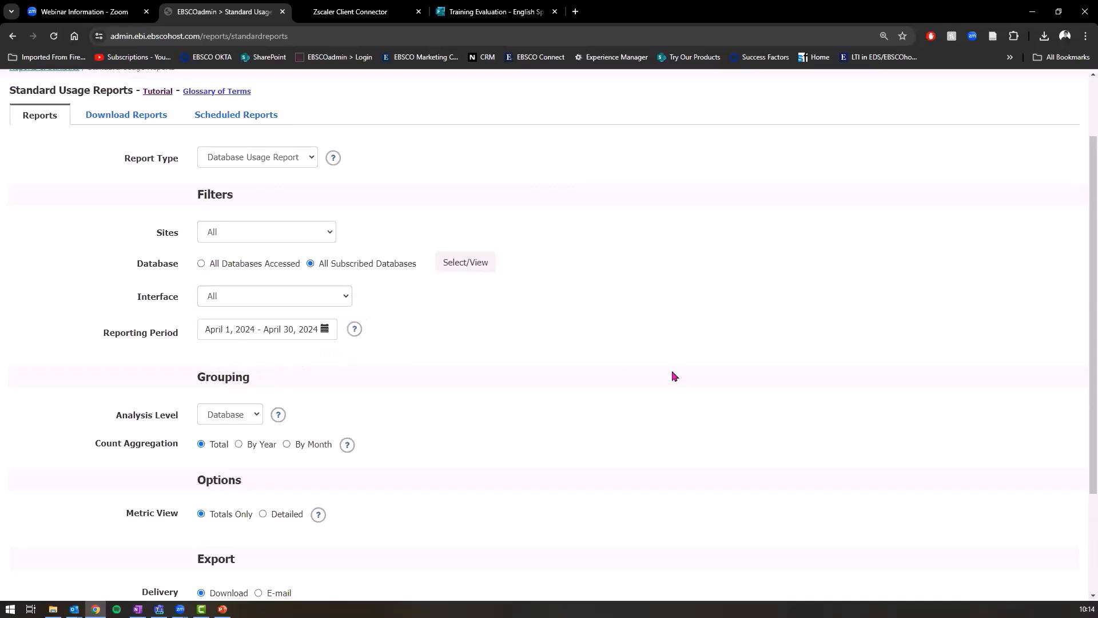
scroll(612, 349, up, 2)
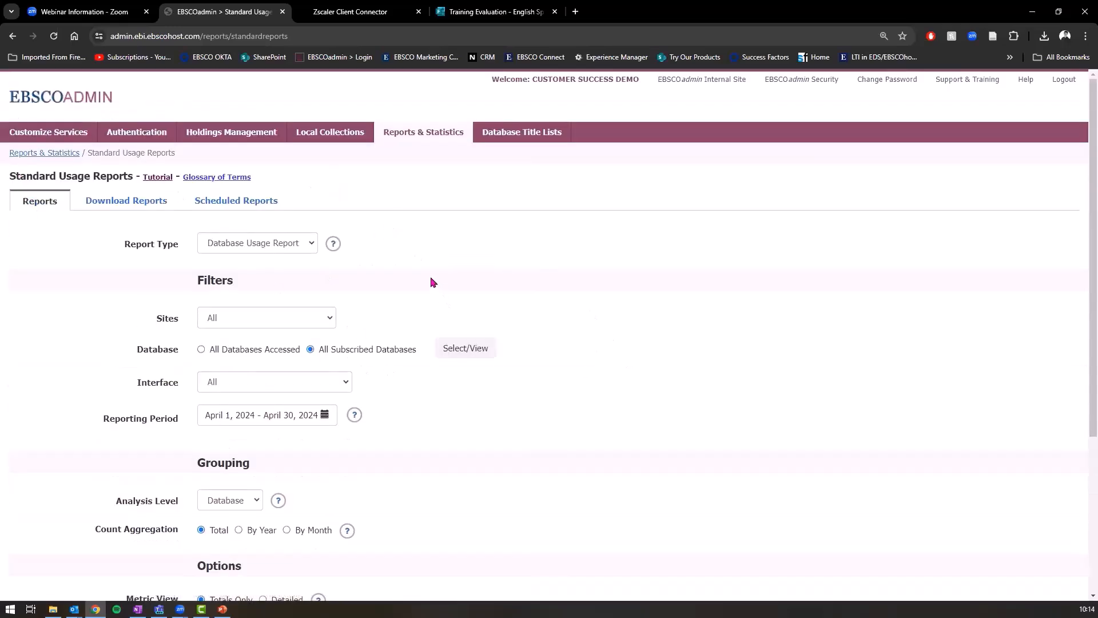
click(59, 158)
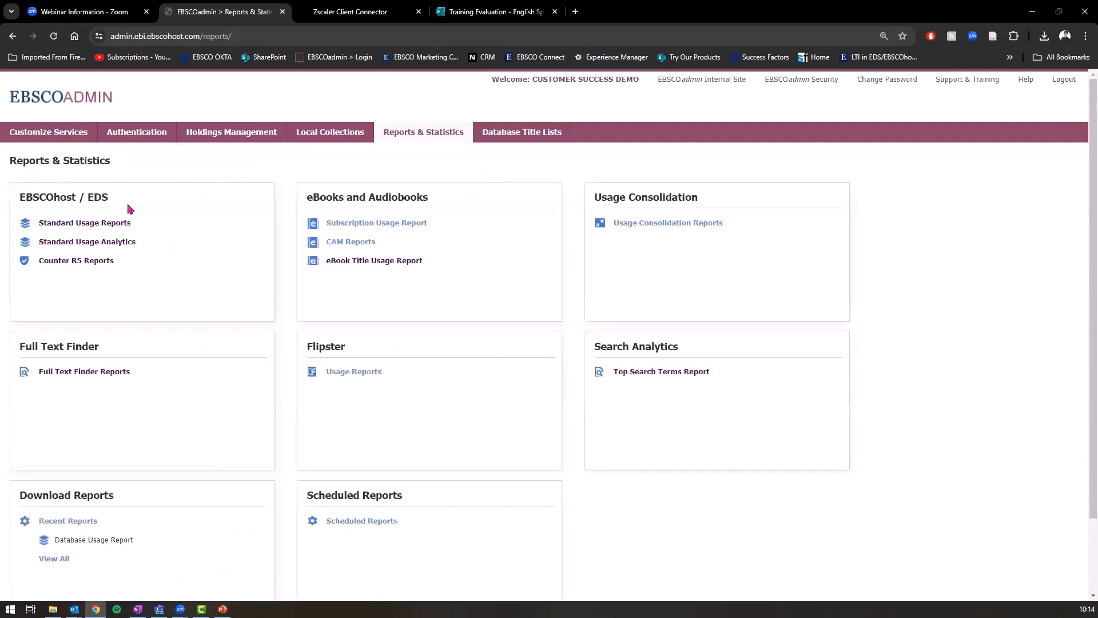
Step: Open Standard Usage Reports and choose Title Usage Report, giving a Title analysis level
click(111, 223)
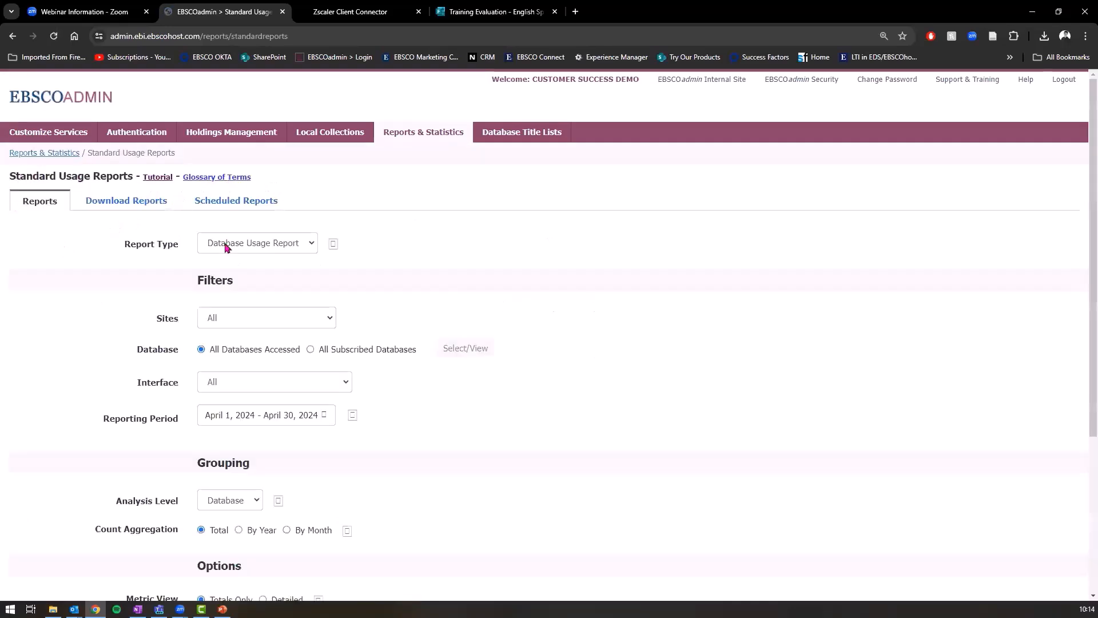
click(226, 244)
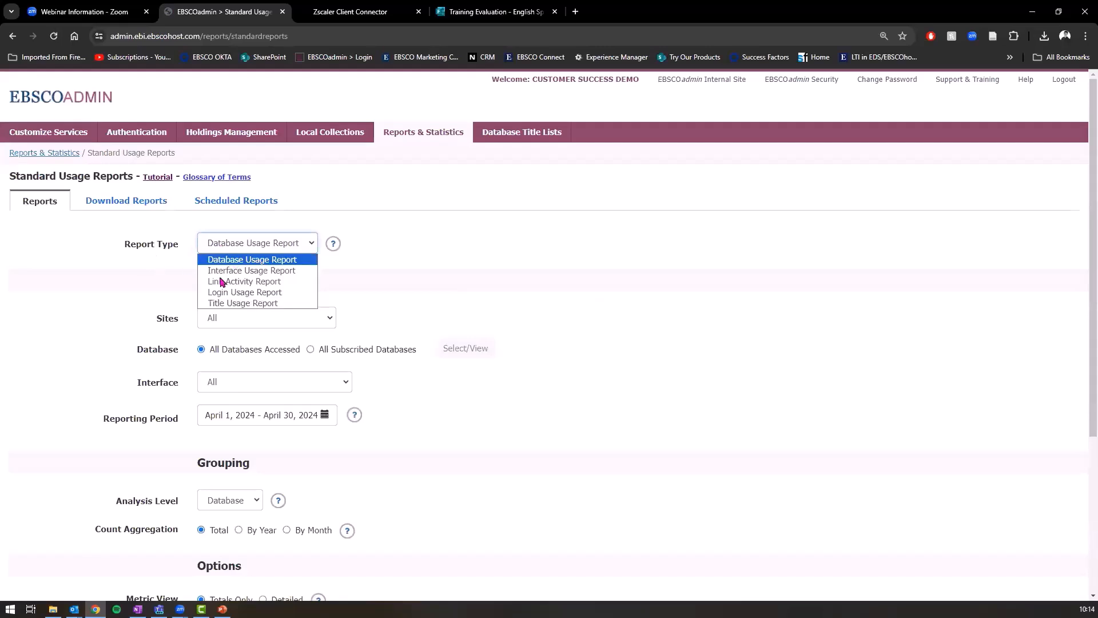
click(266, 304)
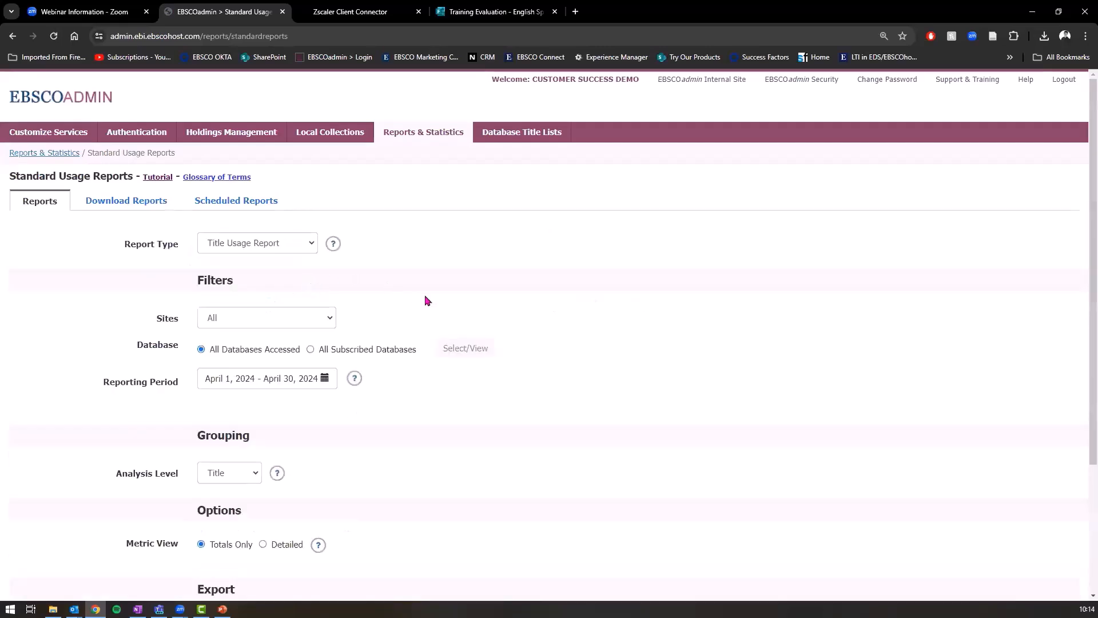
scroll(545, 290, down, 1)
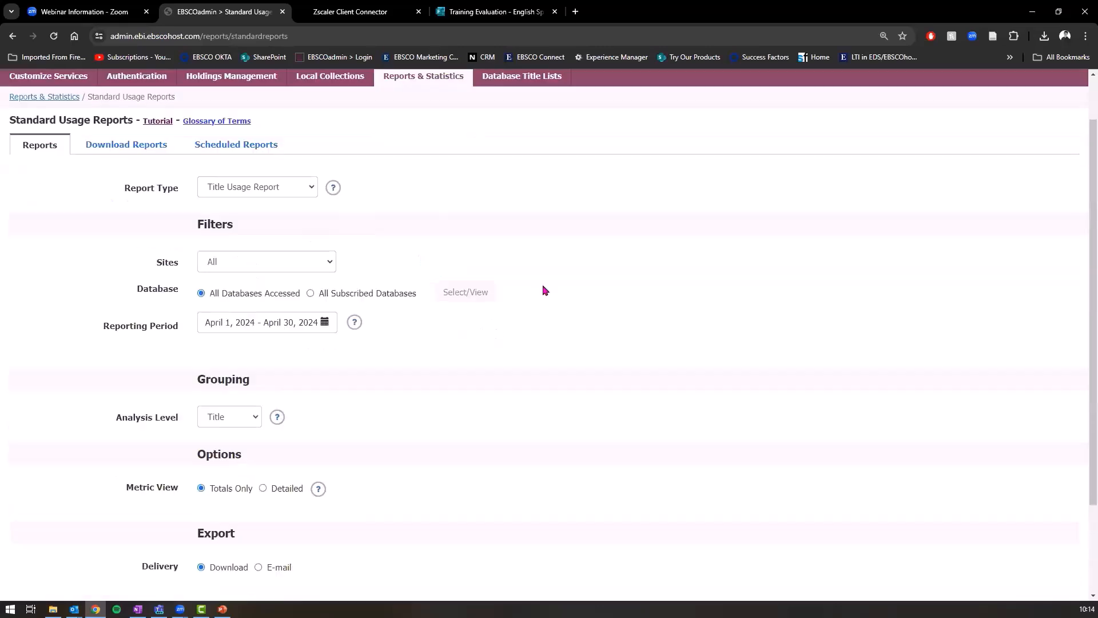
scroll(545, 290, down, 1)
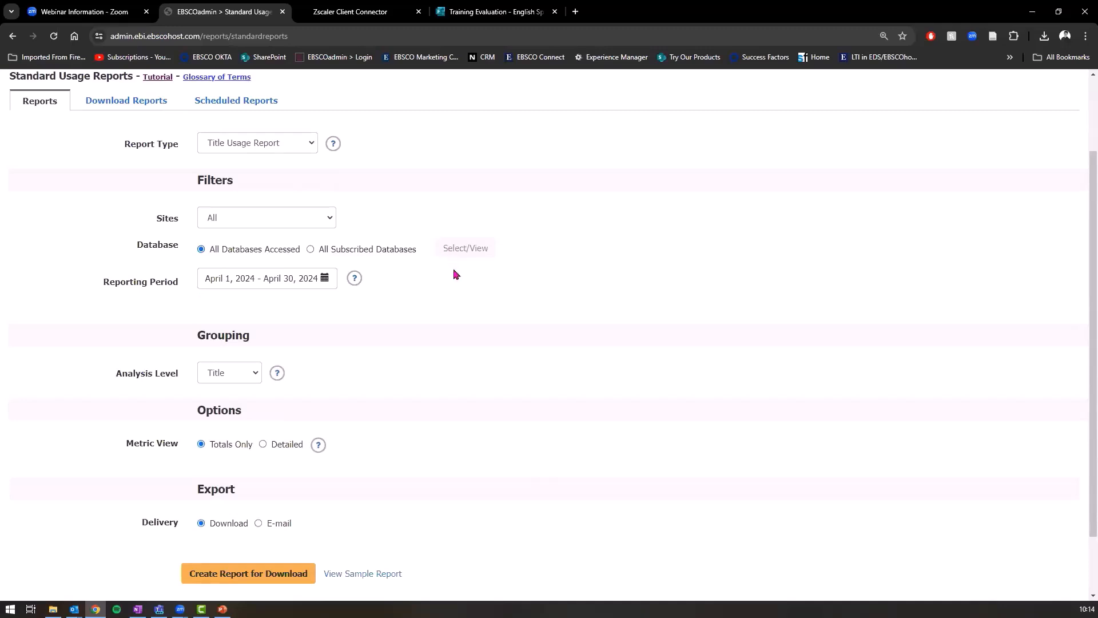
scroll(456, 275, up, 1)
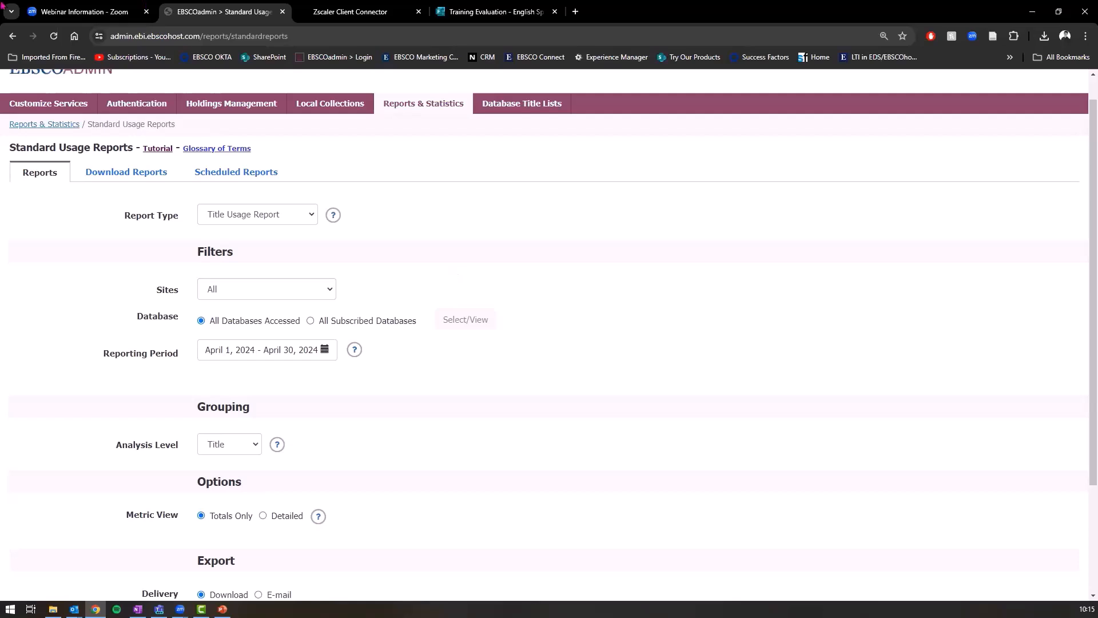
Step: Limit the Title Usage Report to All Subscribed Databases and review that database list unchanged
click(239, 221)
click(392, 324)
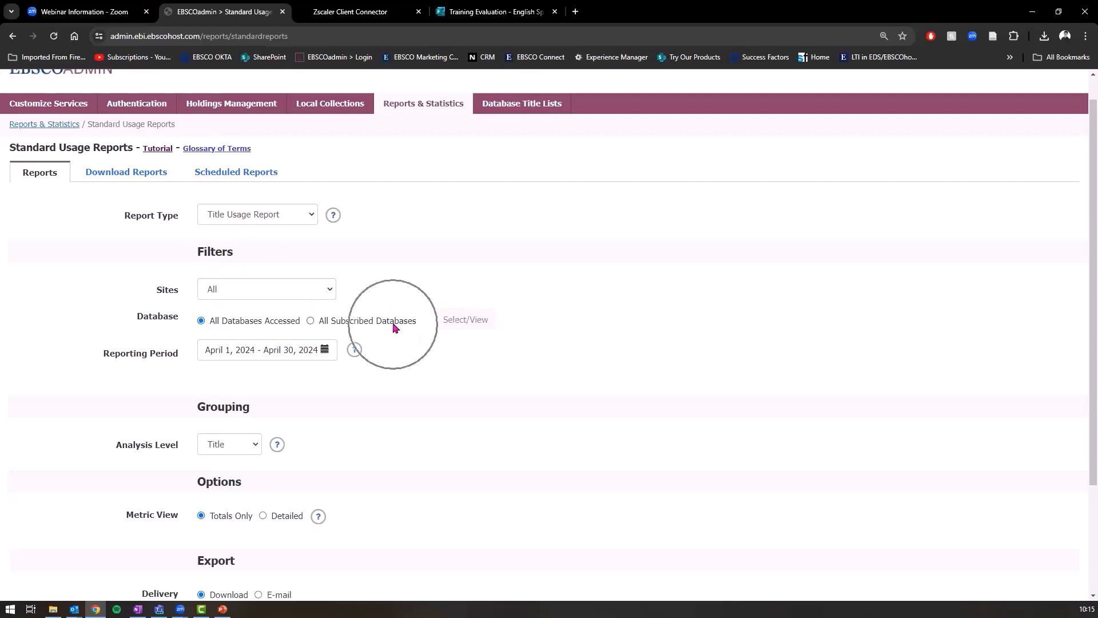
click(310, 322)
click(467, 319)
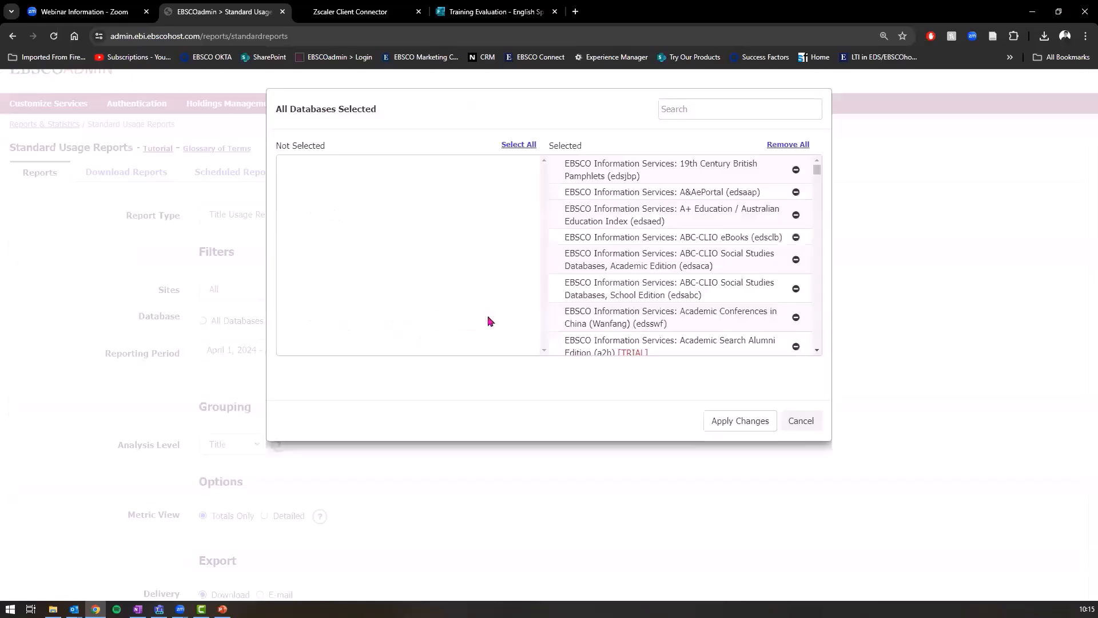
scroll(633, 221, down, 10)
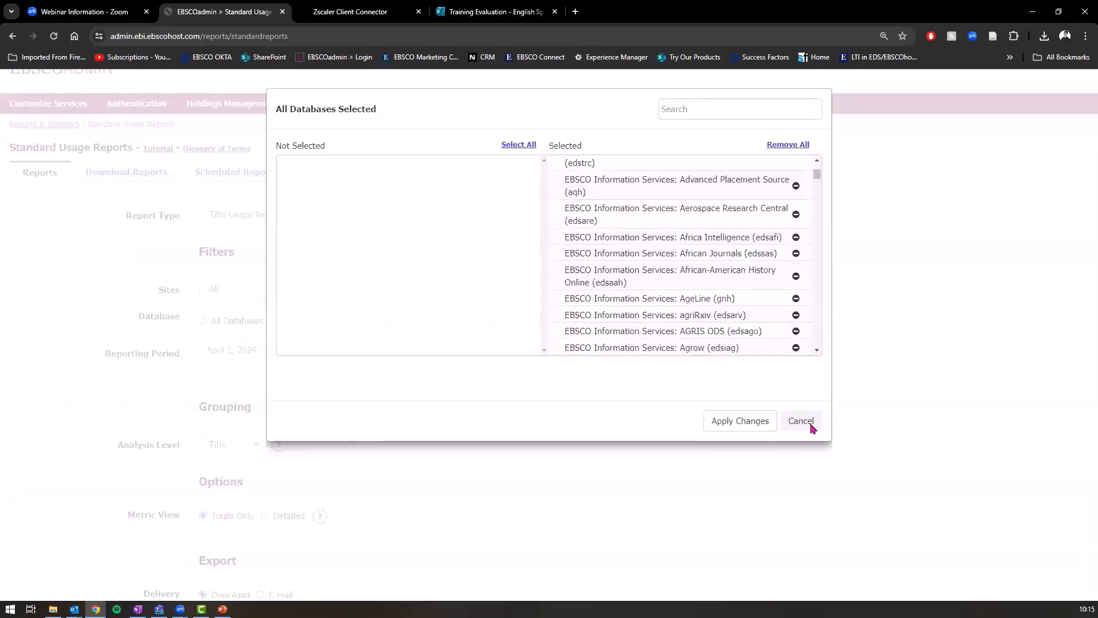
click(801, 420)
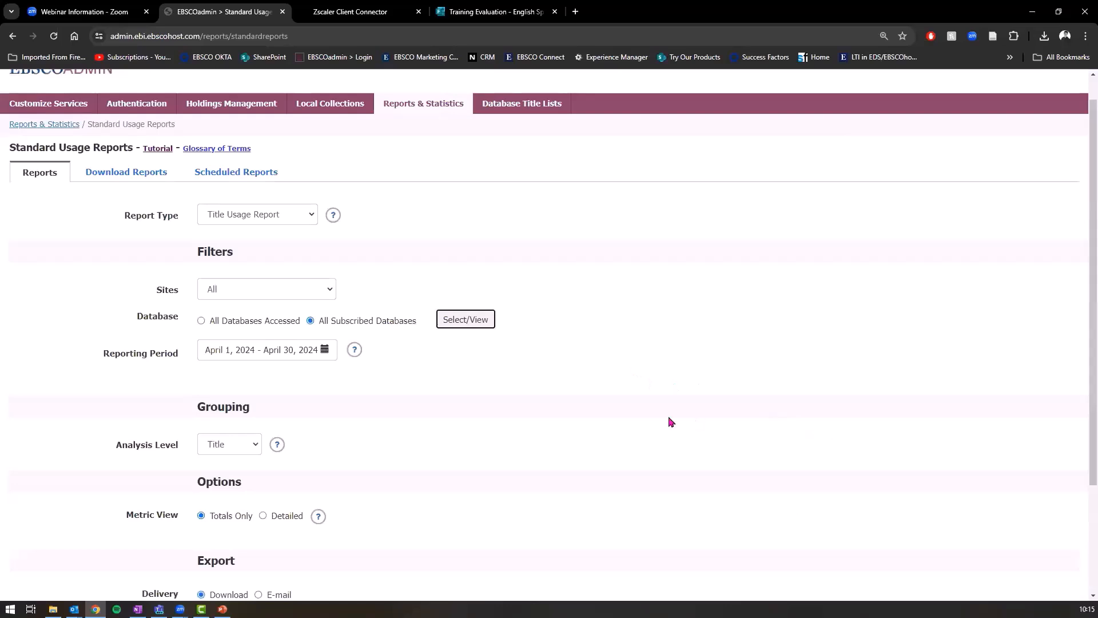
scroll(473, 318, up, 1)
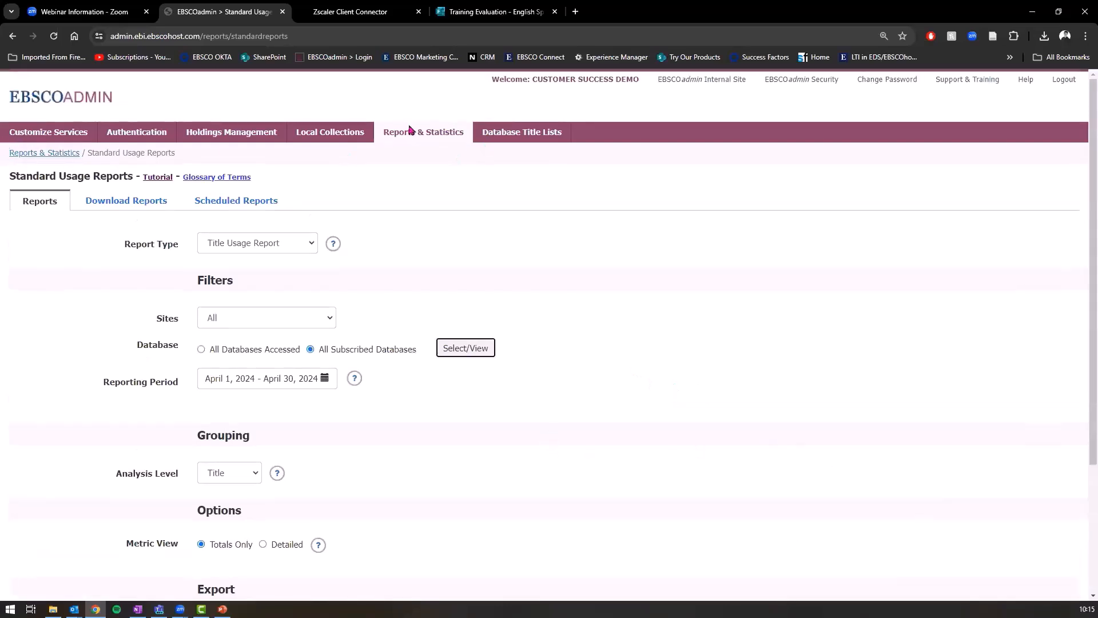
Step: Return to Reports & Statistics and open eBook Title Usage Report under eBooks and Audiobooks
click(62, 155)
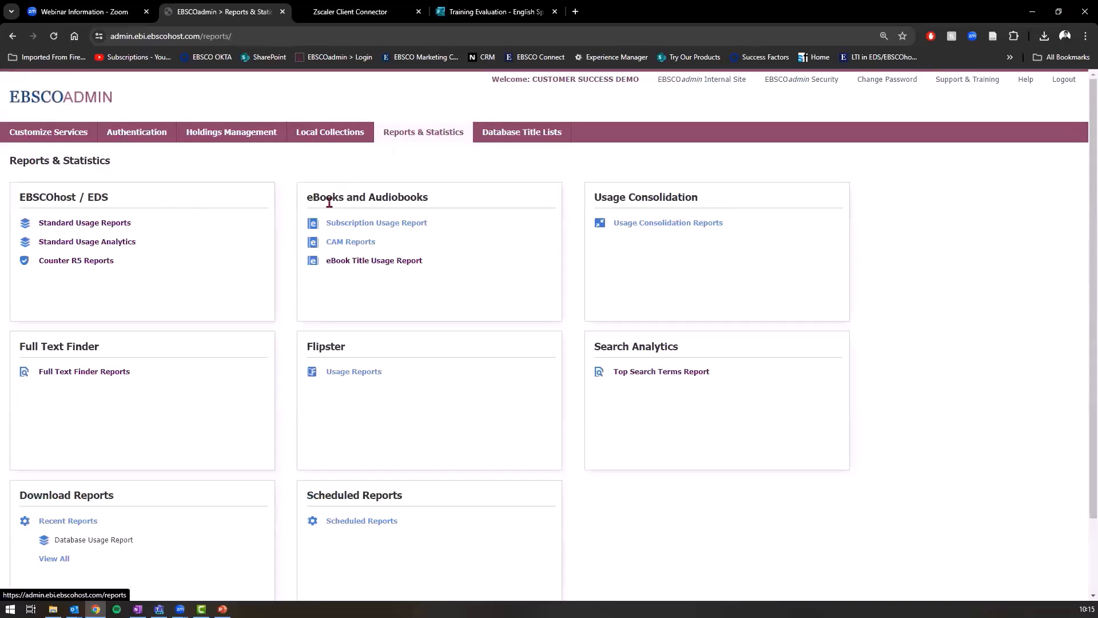
drag(304, 202, 434, 196)
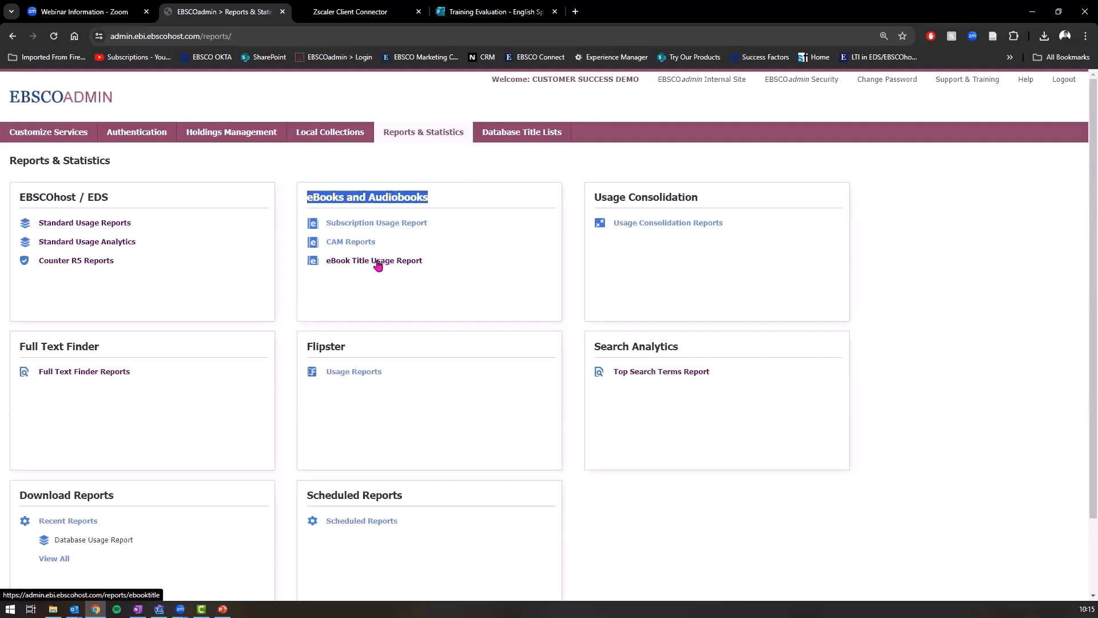
click(408, 263)
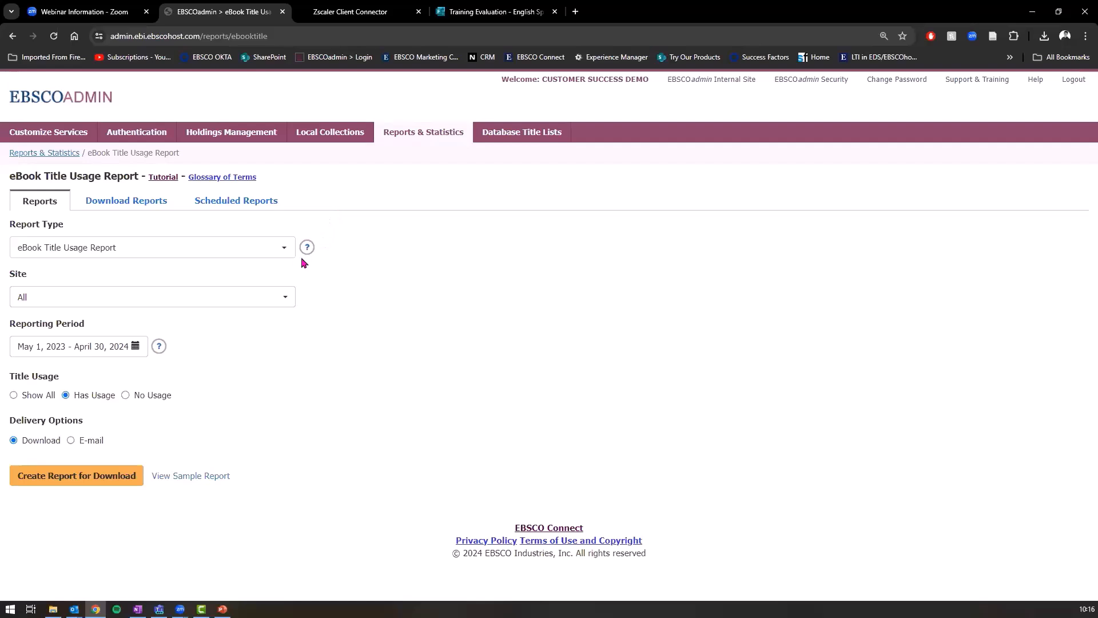
Step: Keep all sites and set the eBook report's reporting period to the last three months
click(202, 304)
click(557, 330)
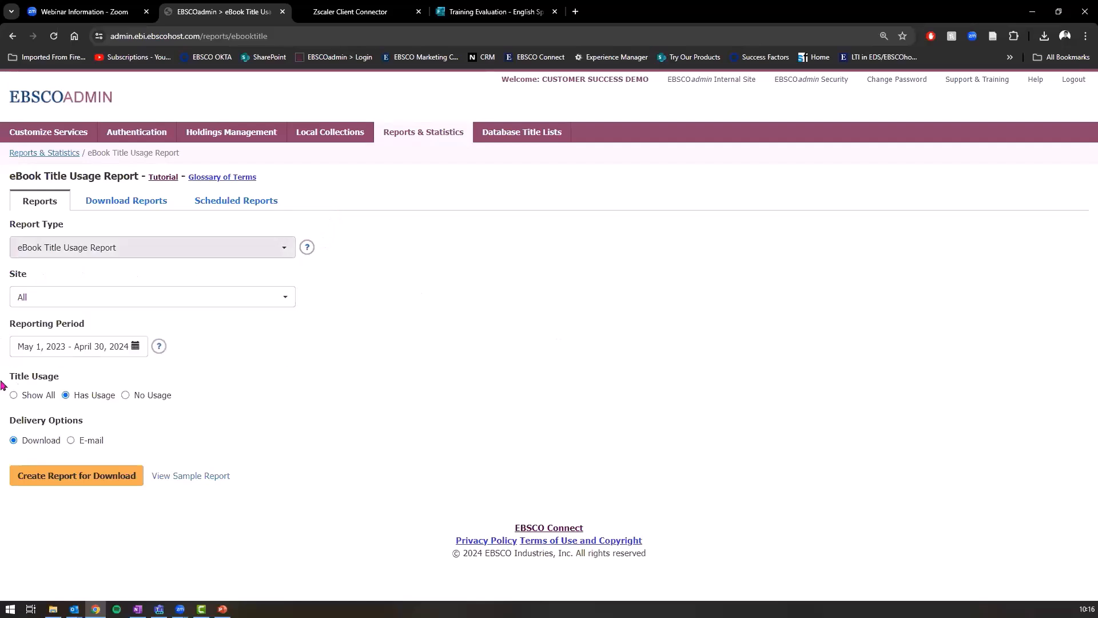
click(125, 349)
click(47, 414)
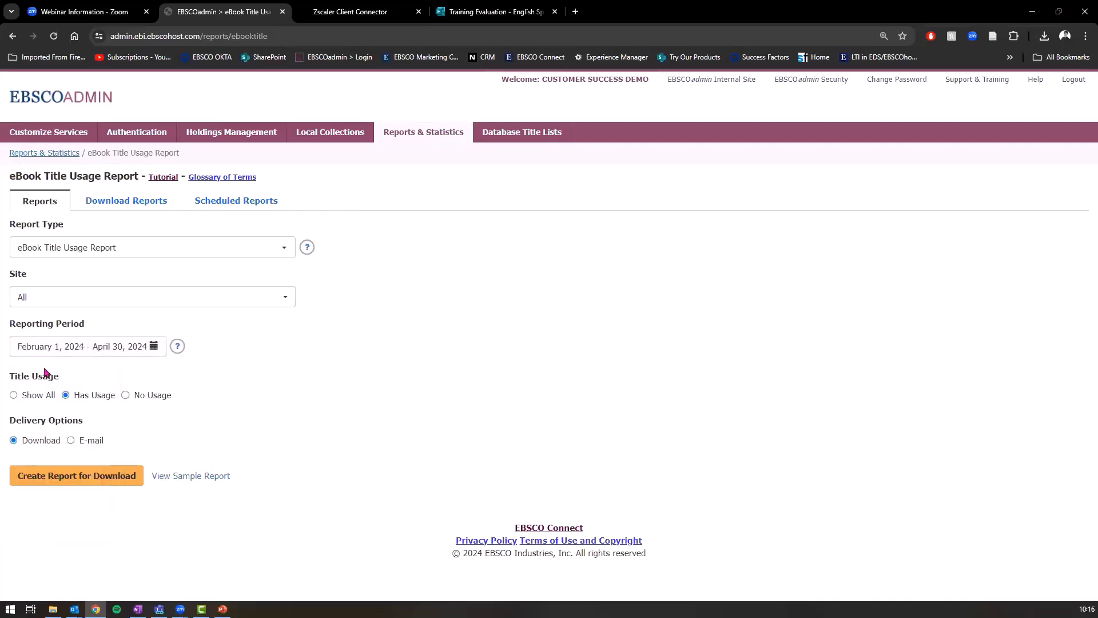
Step: Include all titles regardless of usage, create the report for download, and check Download Reports
drag(9, 378, 60, 385)
click(126, 397)
drag(173, 400, 138, 403)
click(188, 368)
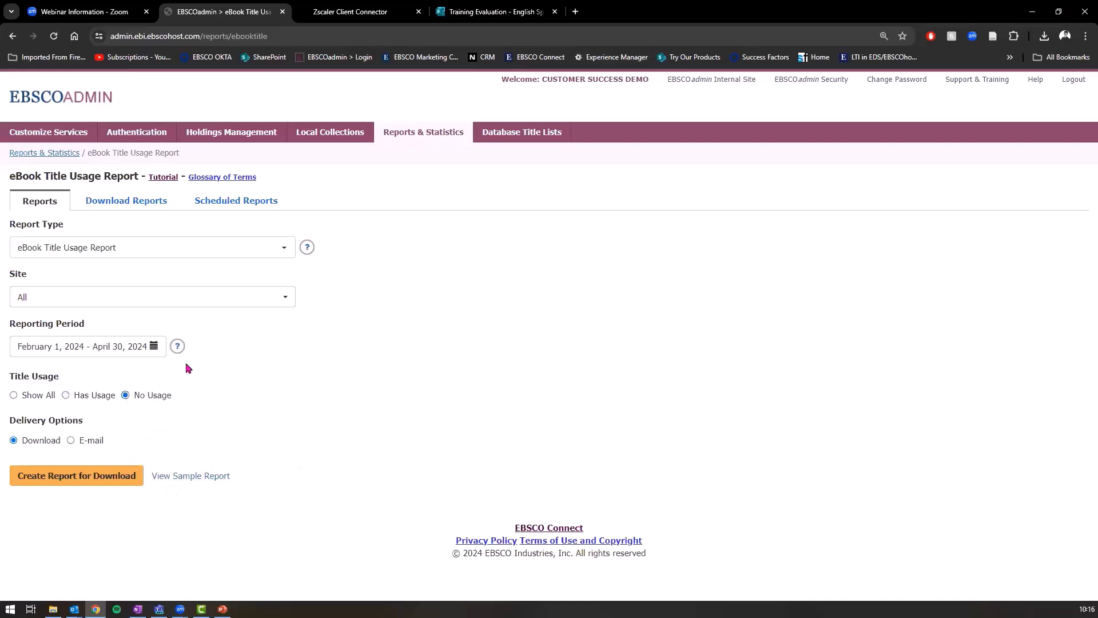
click(14, 396)
click(47, 485)
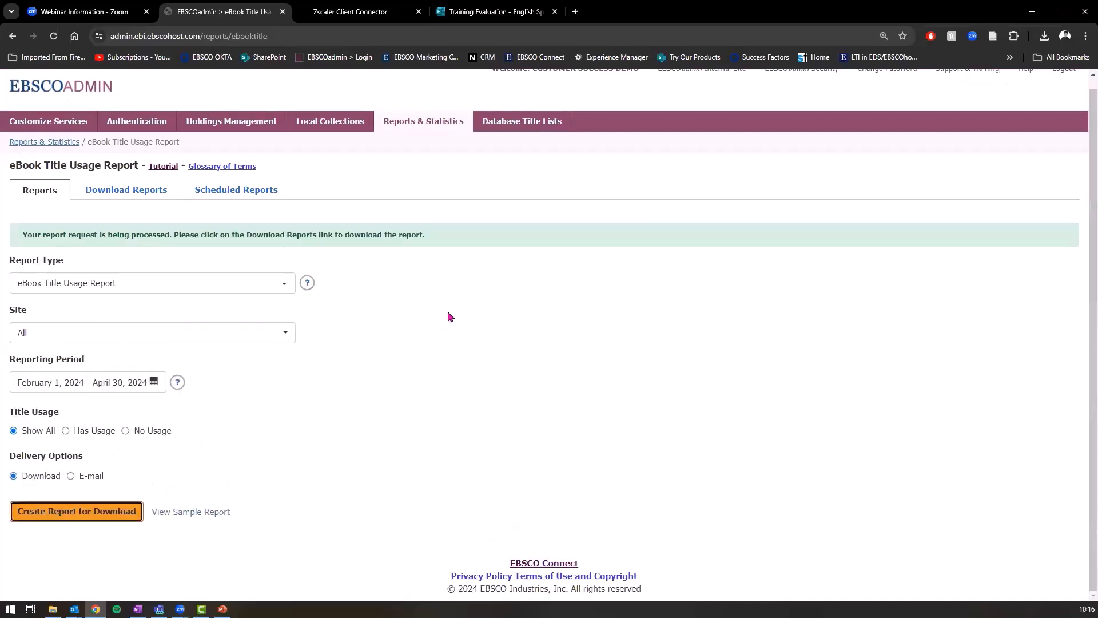
click(139, 190)
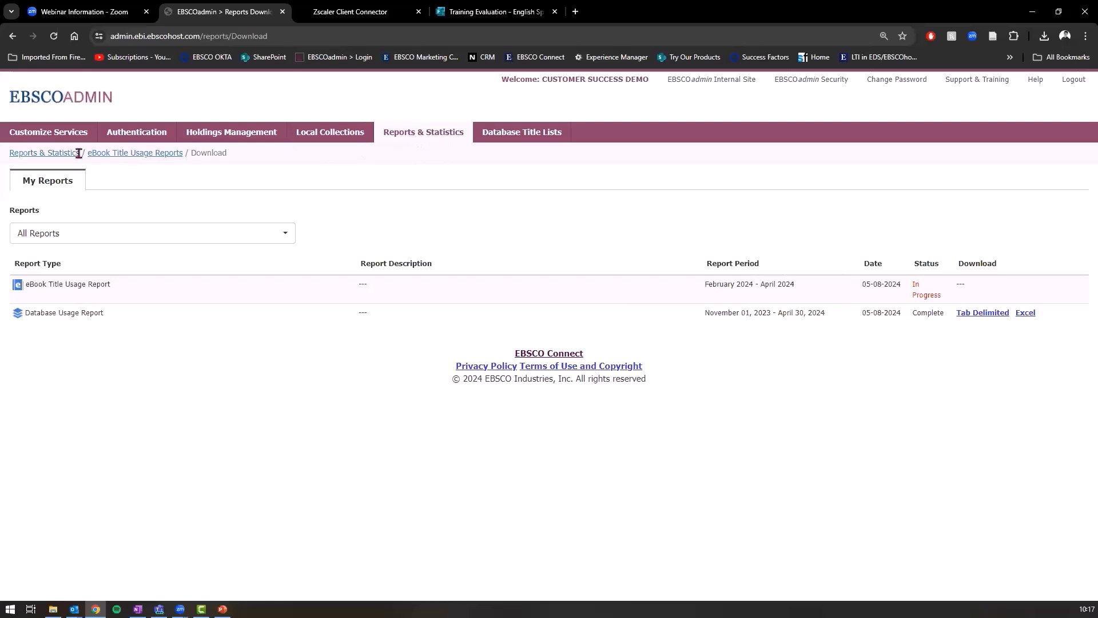
Step: Go back through the eBook Title Usage Reports breadcrumb to the Reports & Statistics overview
click(108, 153)
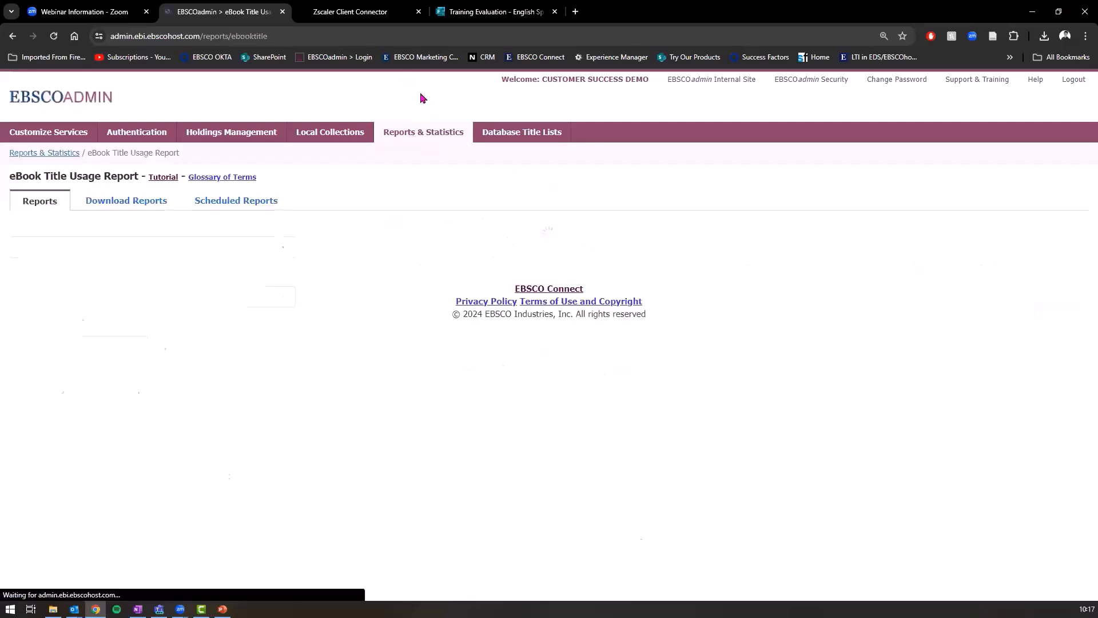
click(428, 138)
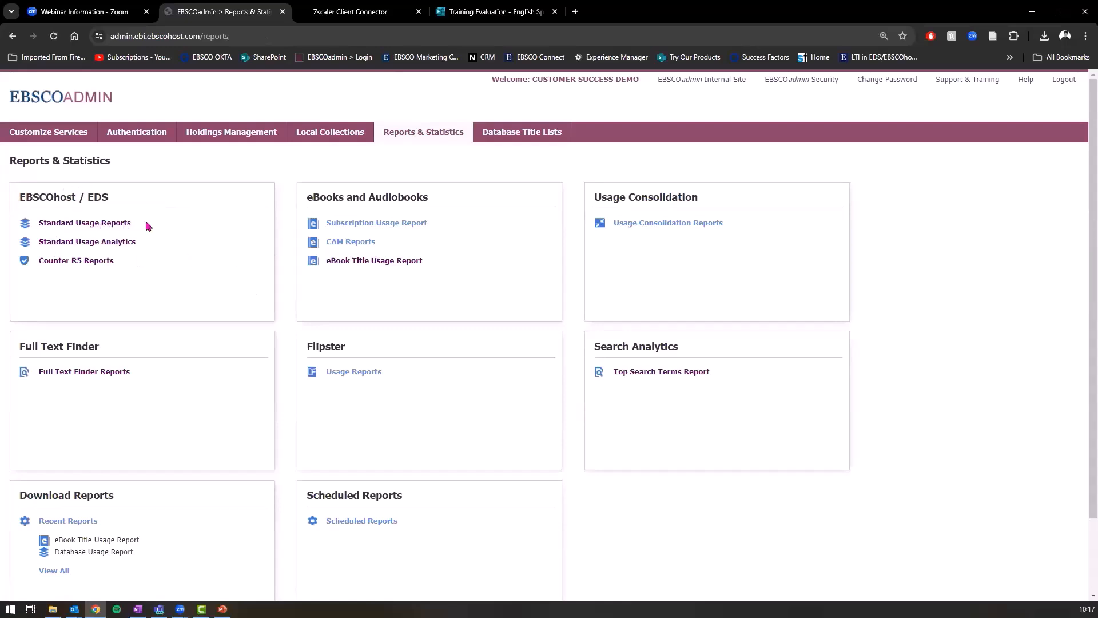
drag(133, 225, 24, 228)
click(385, 284)
drag(422, 264, 327, 269)
click(405, 267)
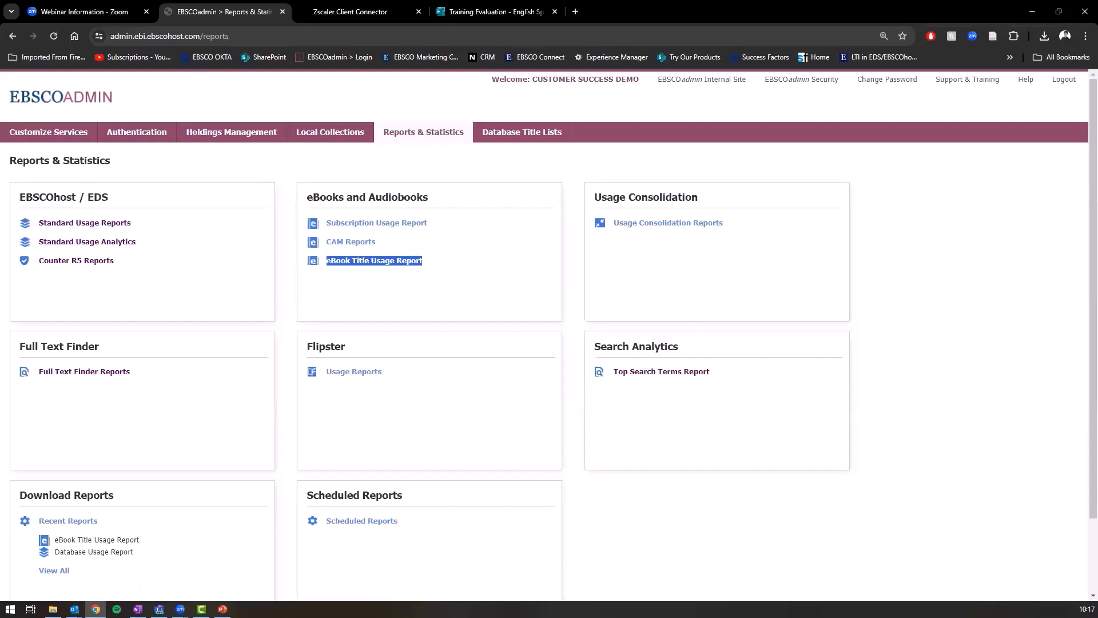
key(alt+Tab)
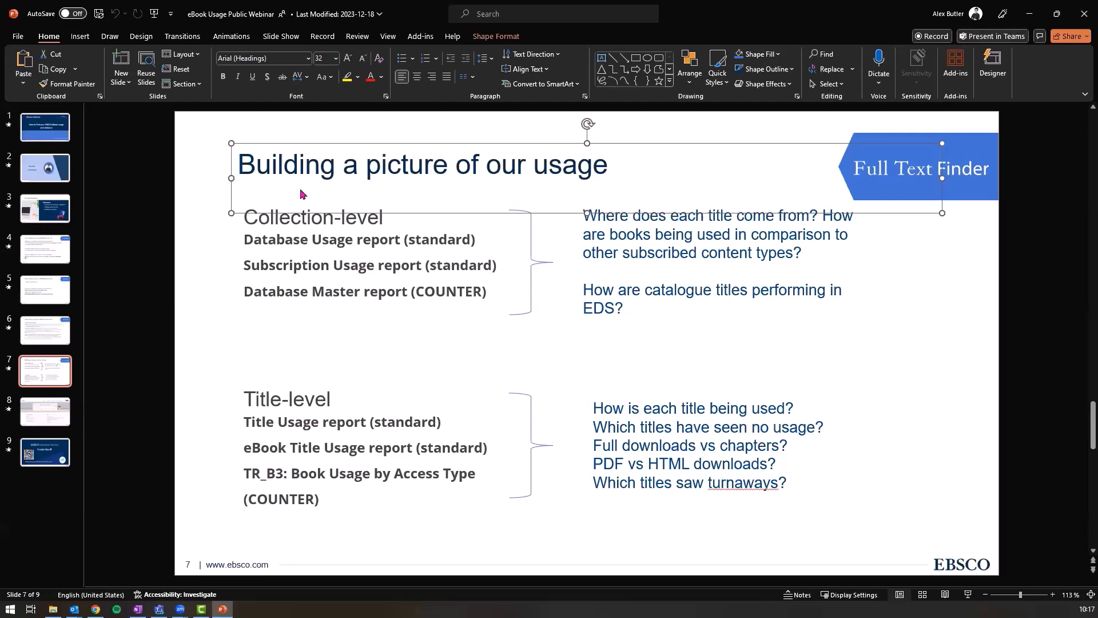
key(alt+Tab)
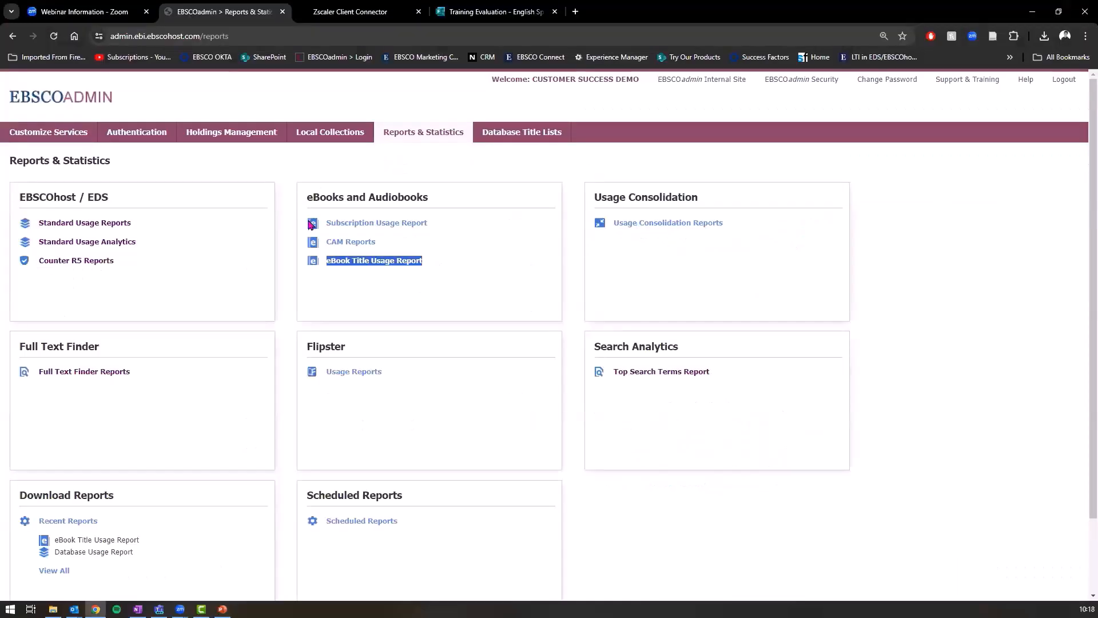
click(331, 167)
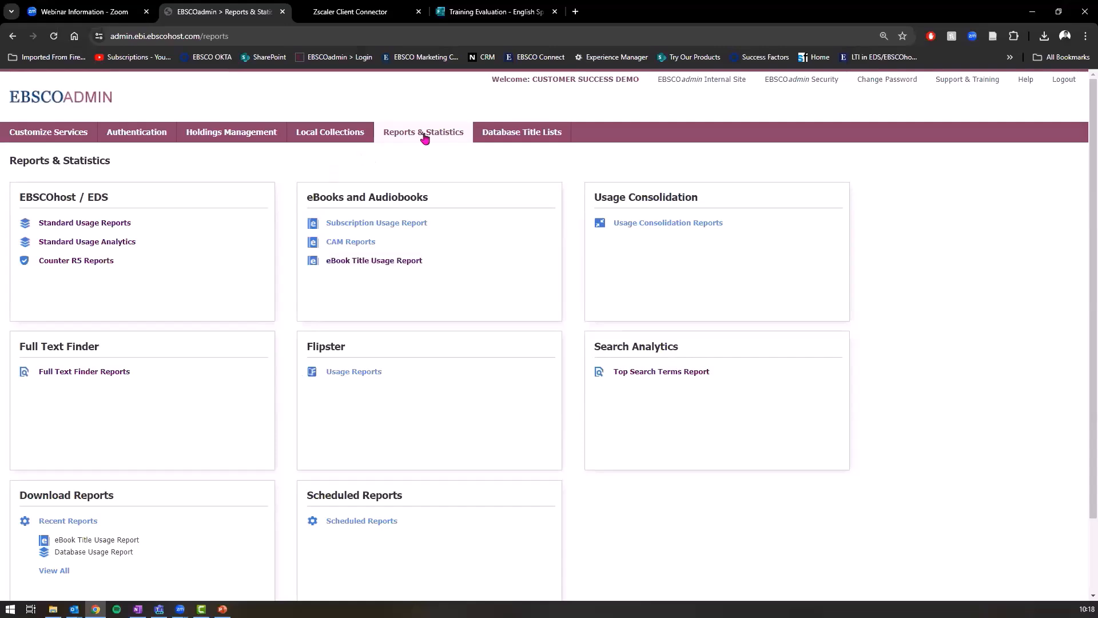
scroll(164, 400, down, 3)
scroll(394, 198, up, 3)
drag(33, 495, 116, 499)
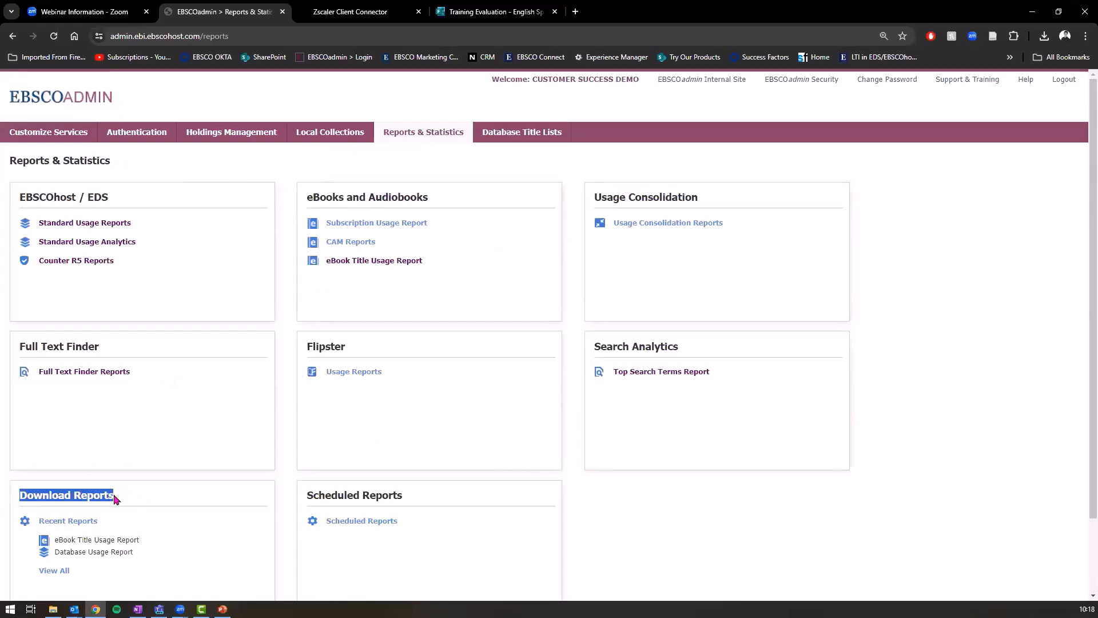
click(79, 524)
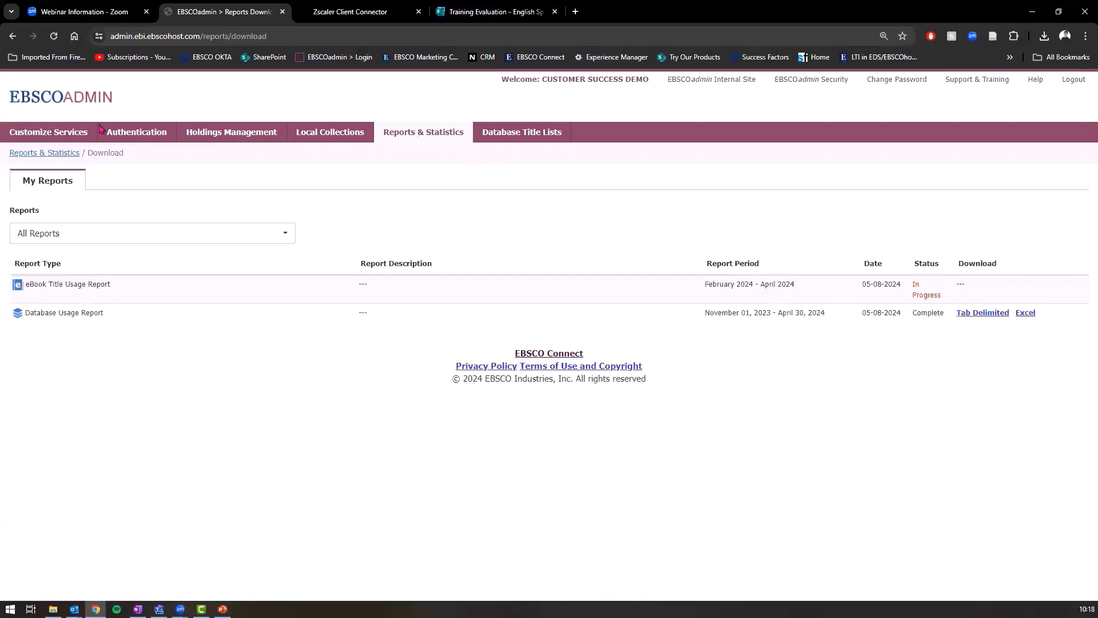
click(443, 137)
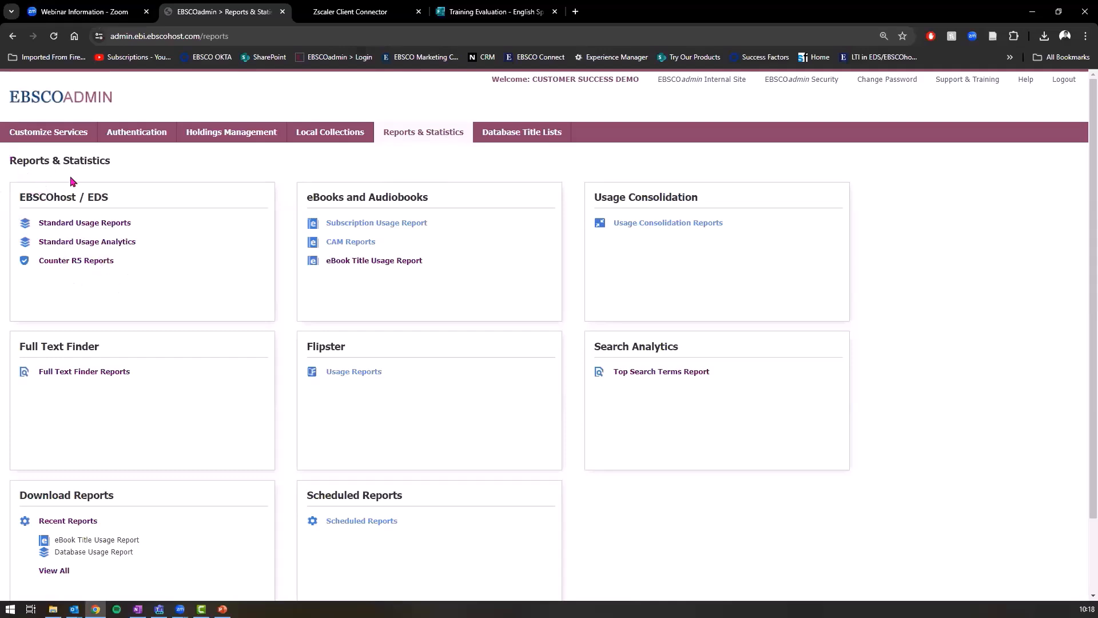
drag(422, 264, 331, 269)
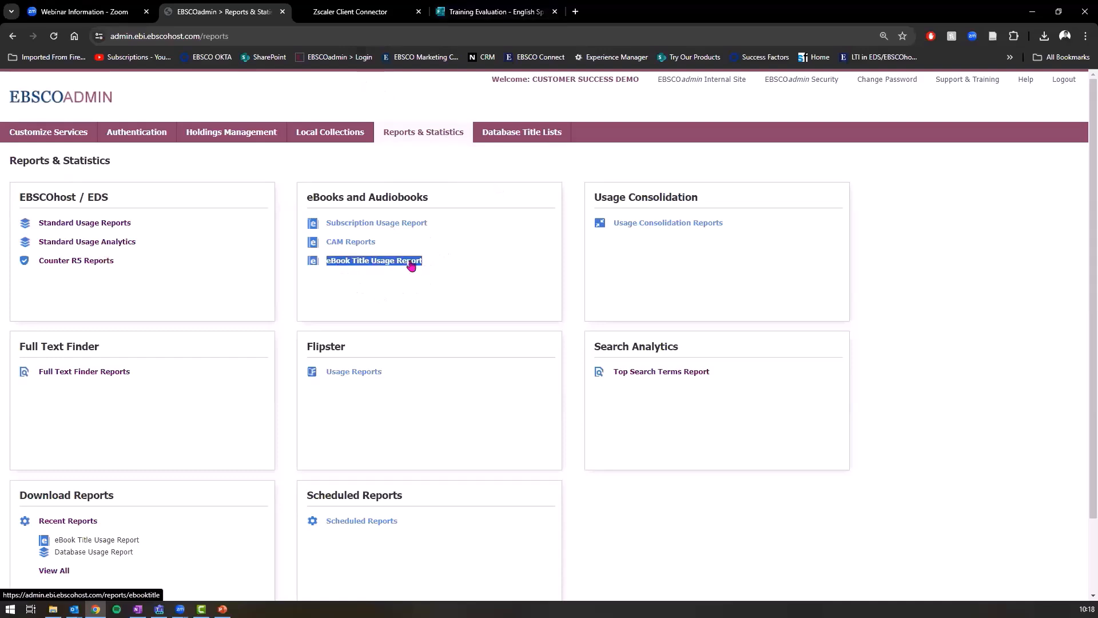
click(184, 187)
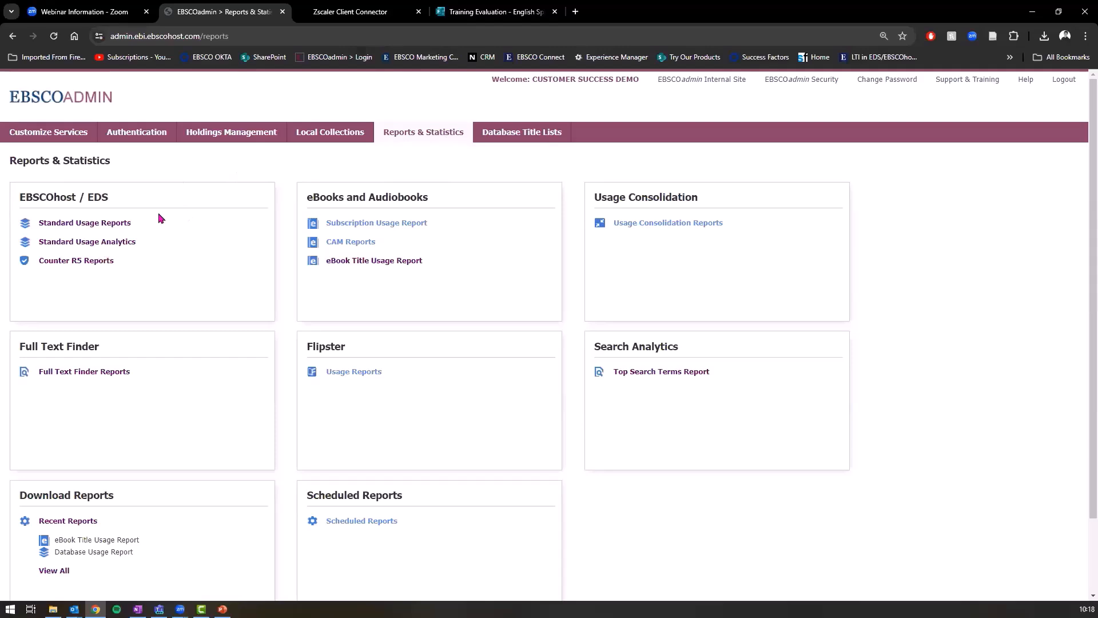
drag(137, 223, 39, 223)
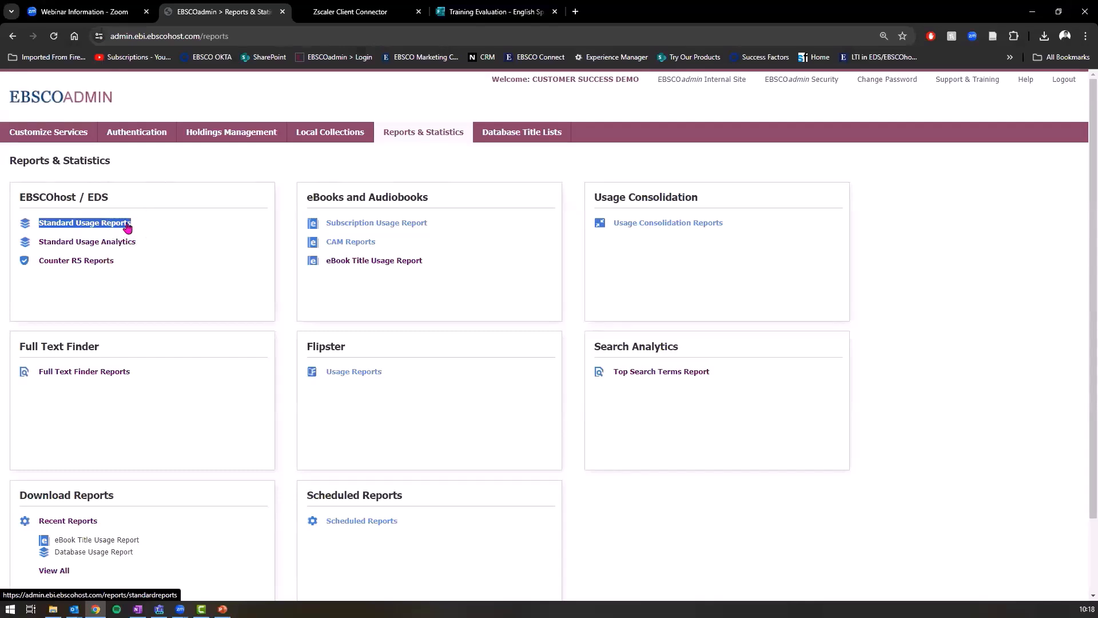
Step: Open Standard Usage Reports and choose Database Master Report as the report type
click(76, 262)
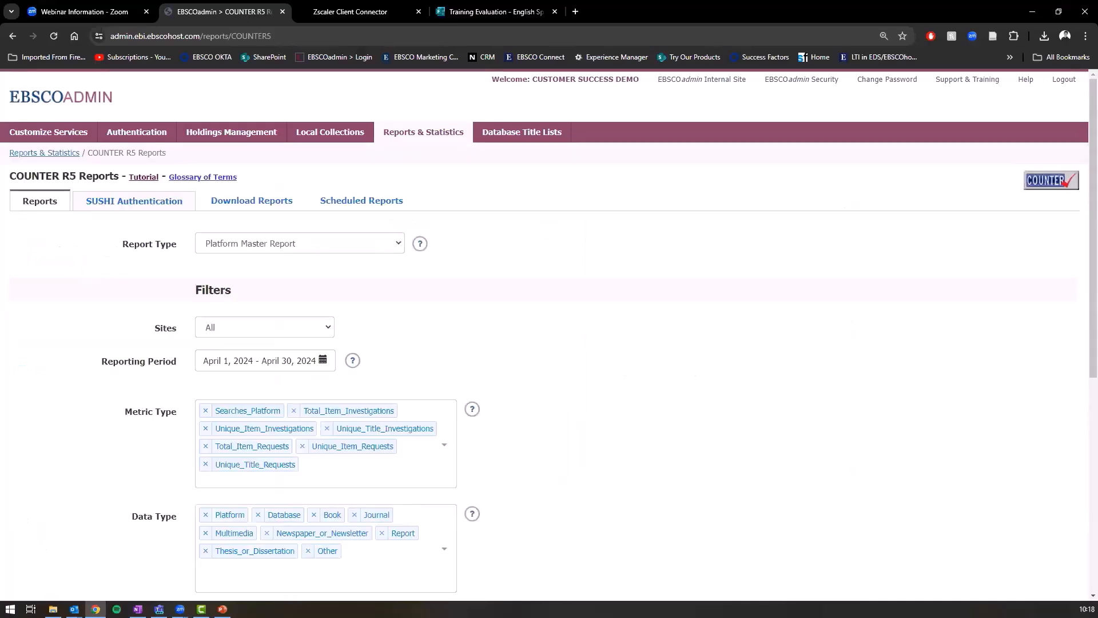
scroll(343, 285, down, 1)
click(395, 207)
click(277, 204)
click(276, 203)
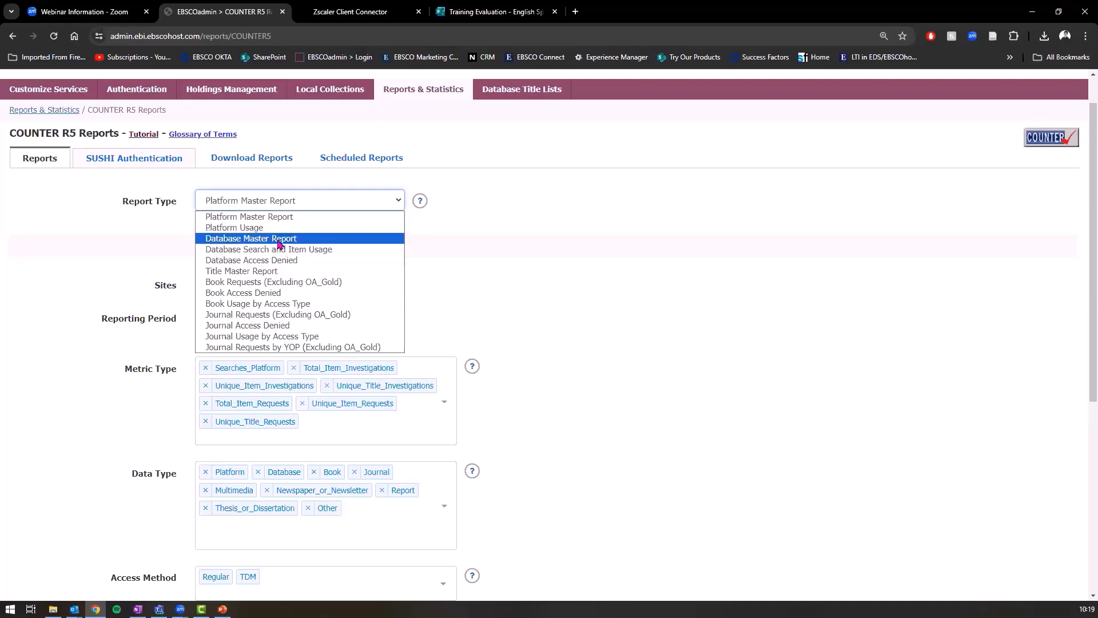
click(283, 239)
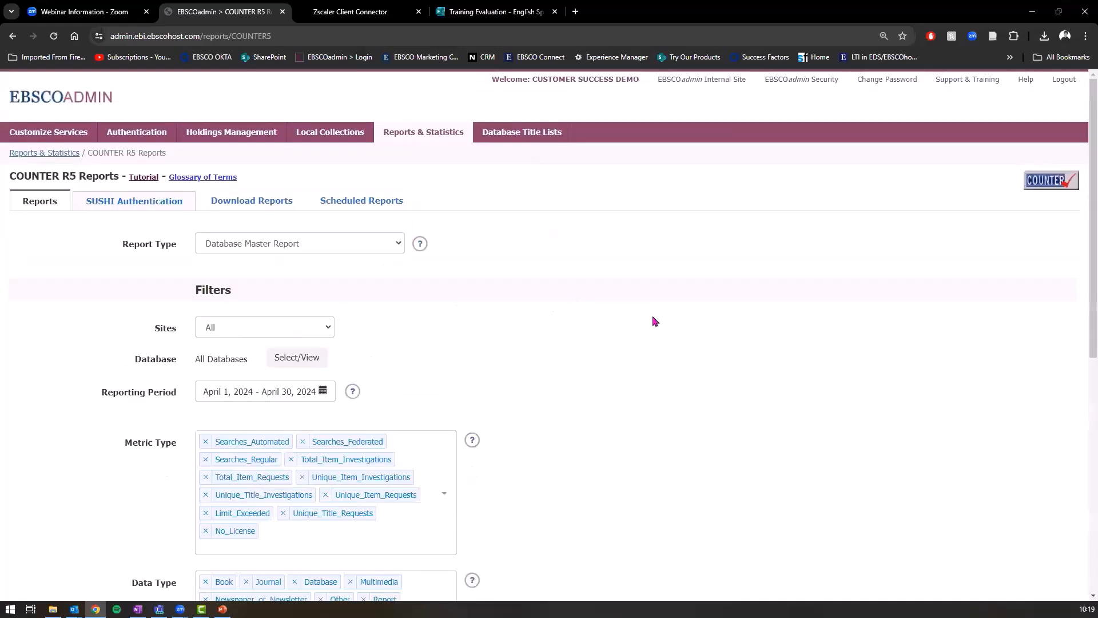
scroll(656, 320, down, 3)
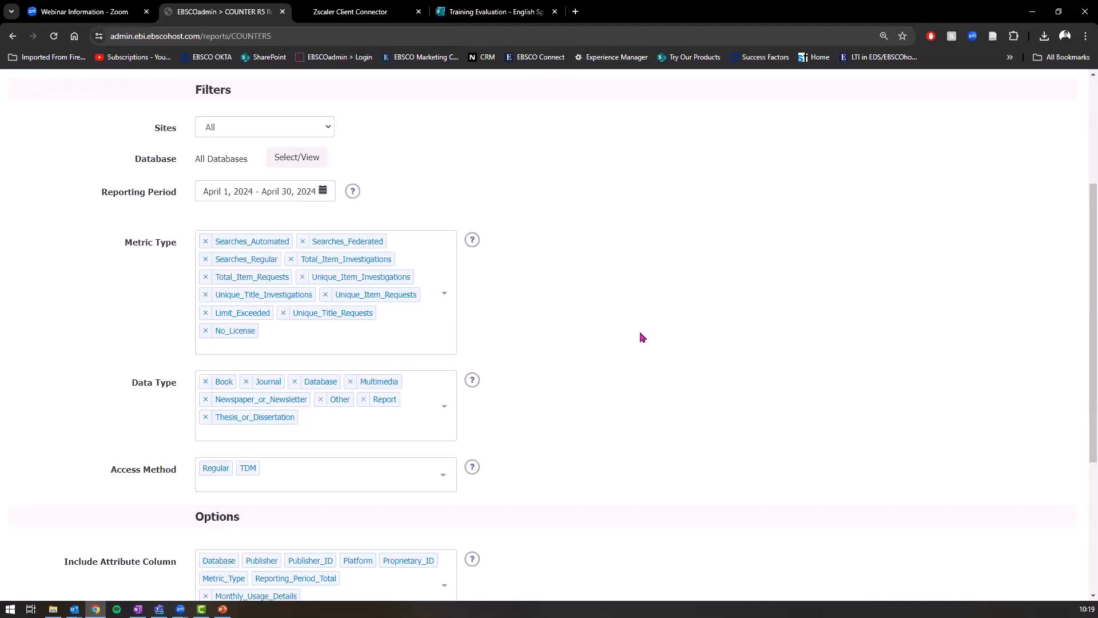
scroll(255, 172, up, 3)
scroll(254, 178, down, 1)
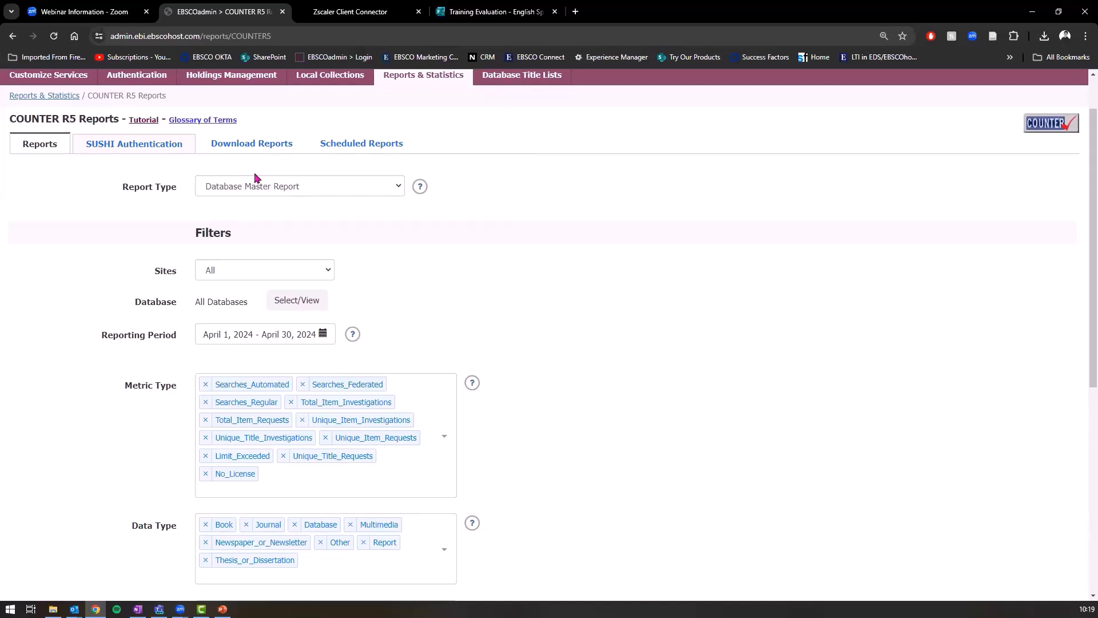
scroll(284, 172, down, 1)
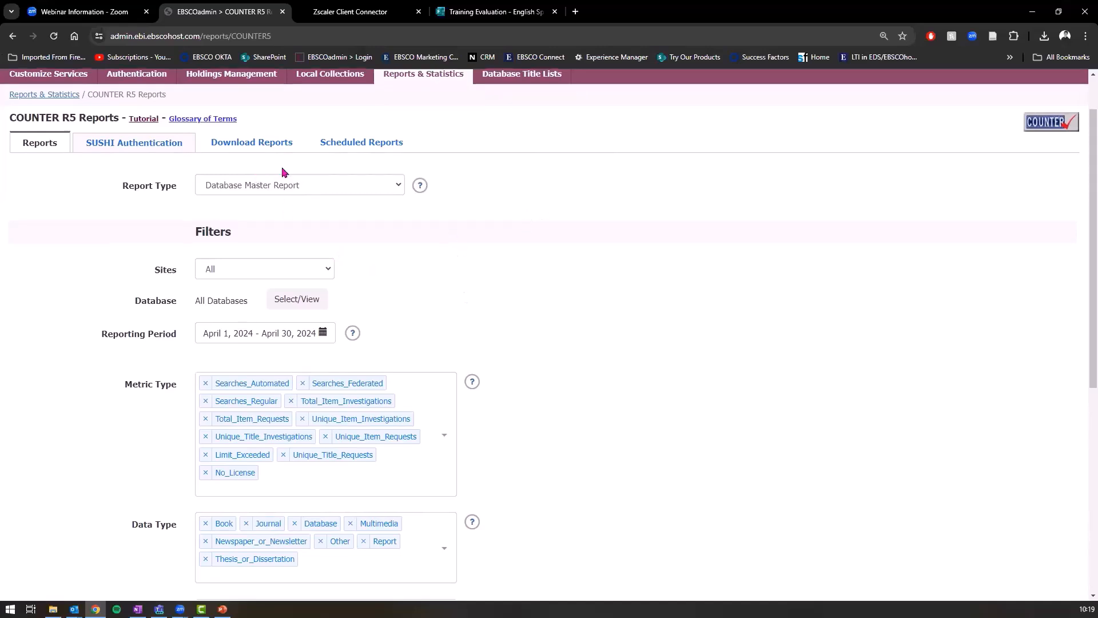
scroll(280, 168, down, 4)
scroll(248, 152, up, 3)
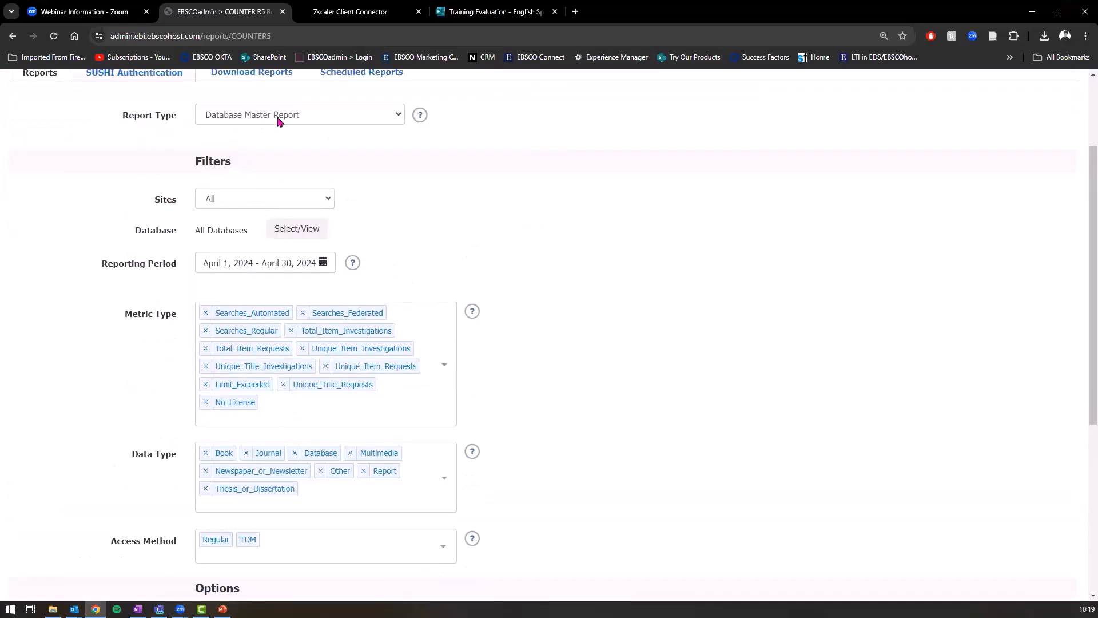
Step: Review the databases the report includes, closing the list without changes
click(303, 229)
scroll(615, 238, down, 1)
scroll(655, 215, up, 1)
scroll(633, 209, down, 4)
scroll(718, 290, down, 2)
scroll(716, 294, up, 3)
click(793, 426)
scroll(308, 263, down, 1)
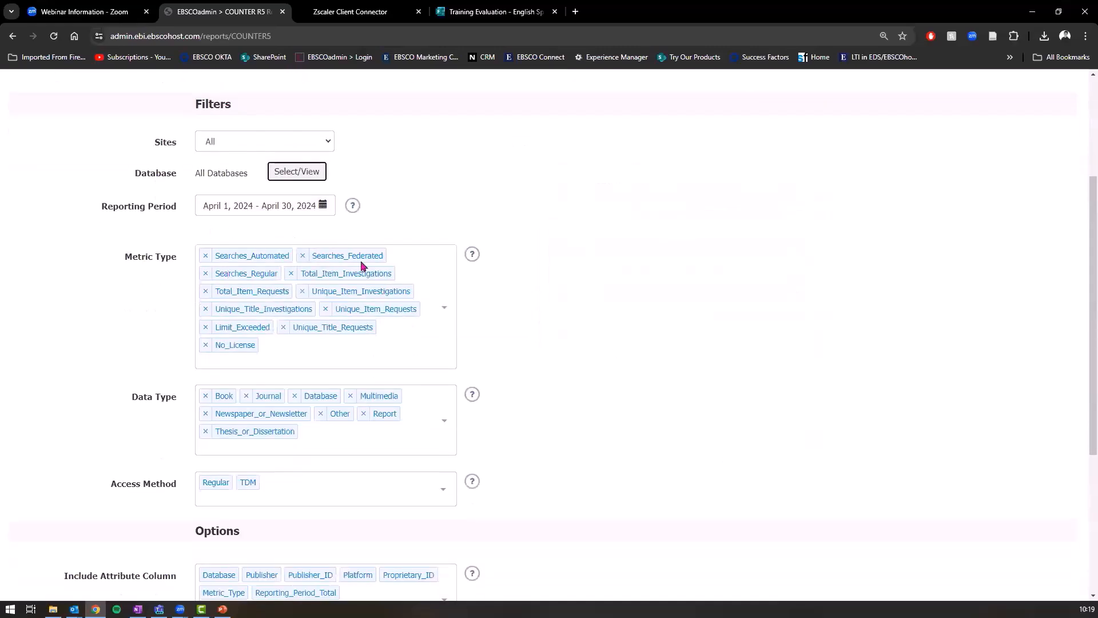
scroll(238, 292, down, 1)
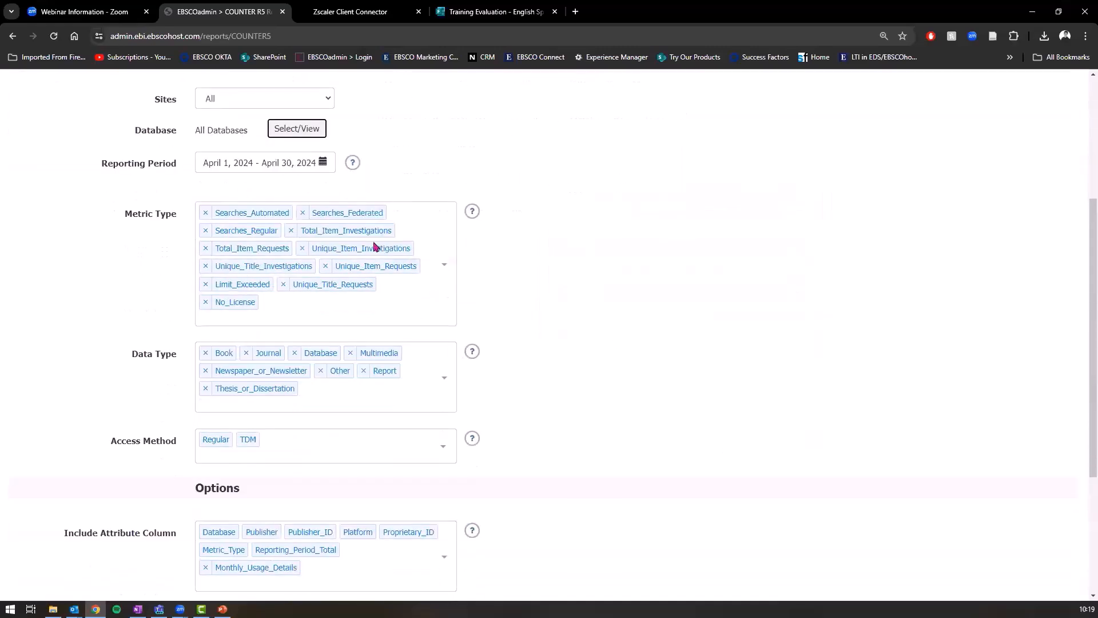
scroll(350, 230, down, 2)
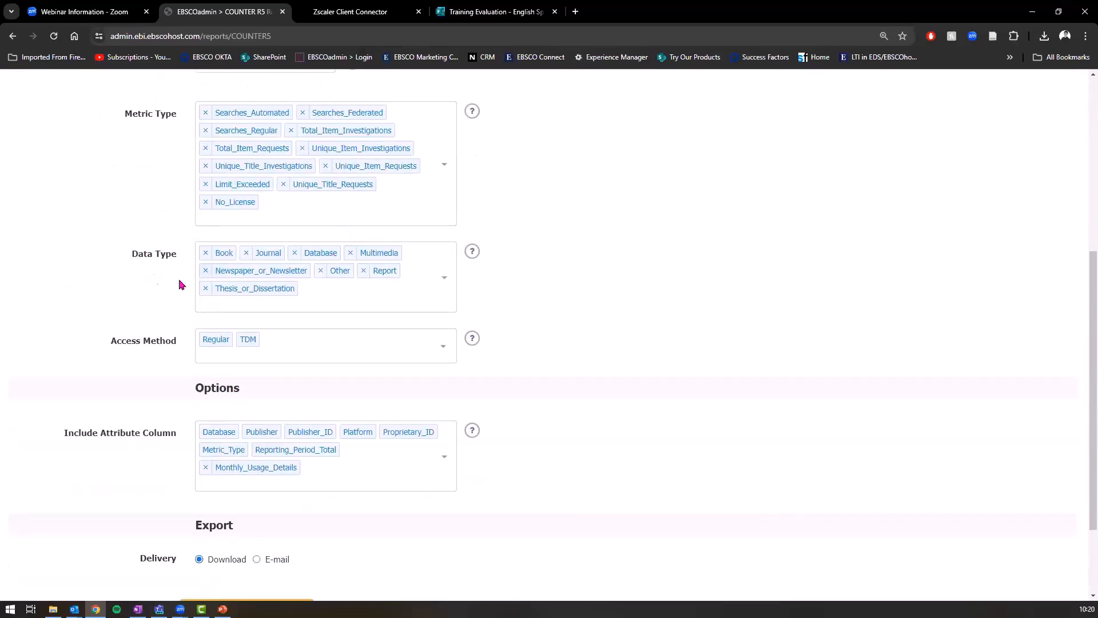
scroll(366, 266, up, 3)
scroll(359, 264, up, 2)
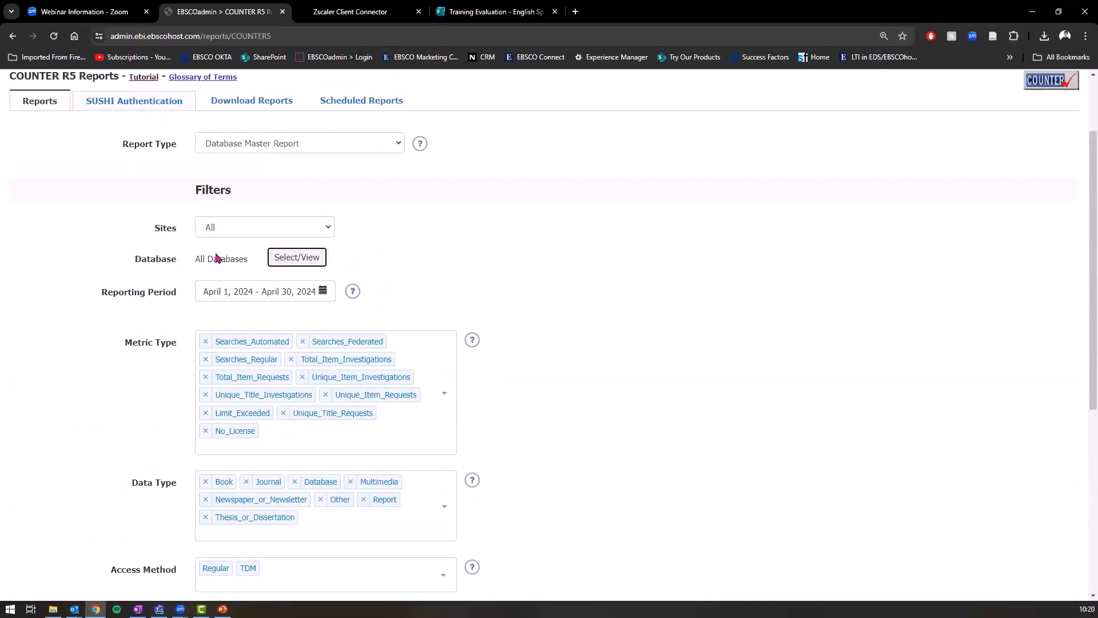
Step: Remove every database from the selection and search the list for 'ebook'
click(284, 258)
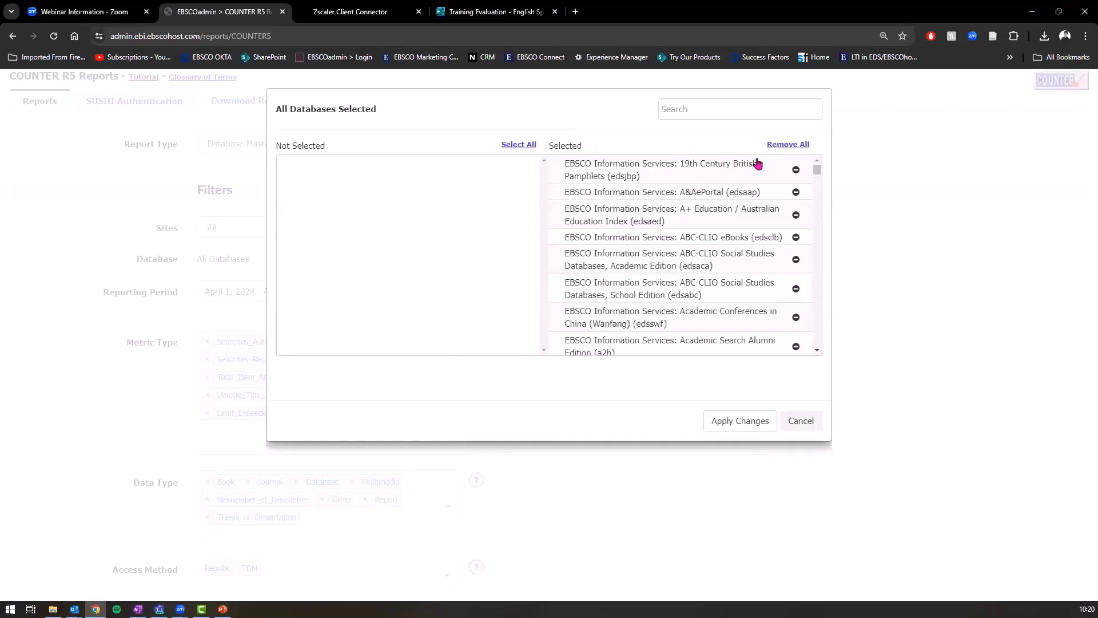
click(793, 150)
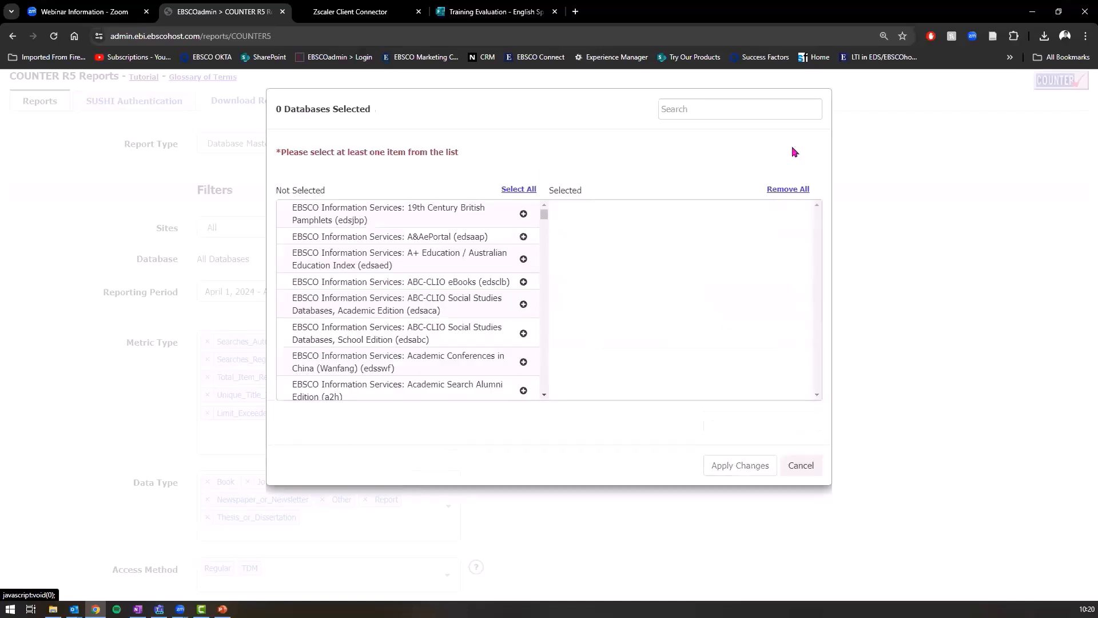
click(712, 114)
text(ebook)
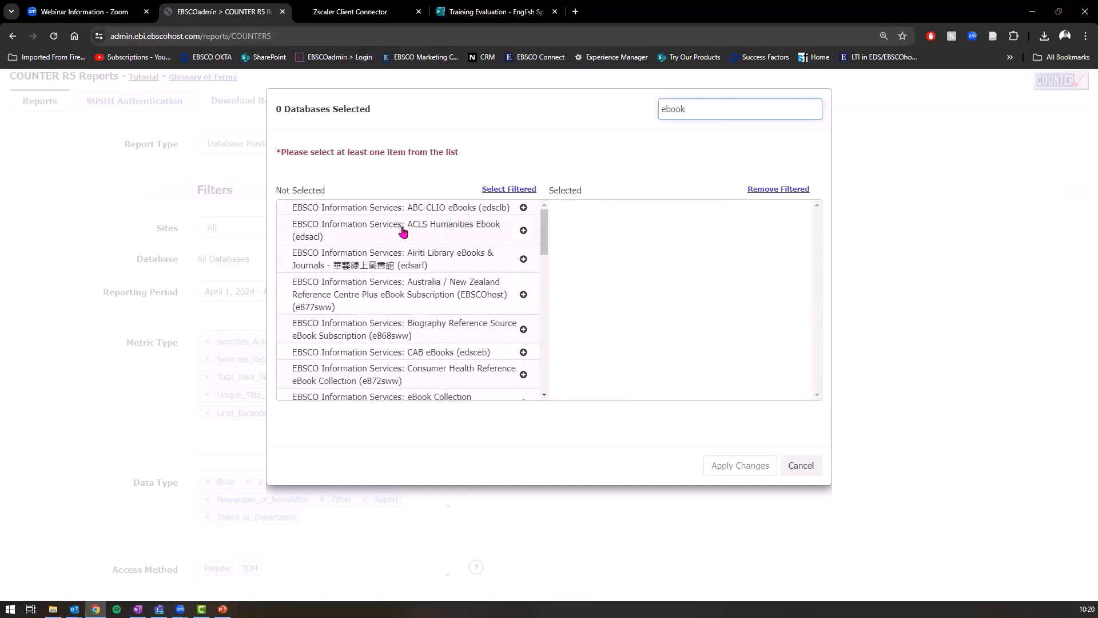
scroll(403, 227, down, 3)
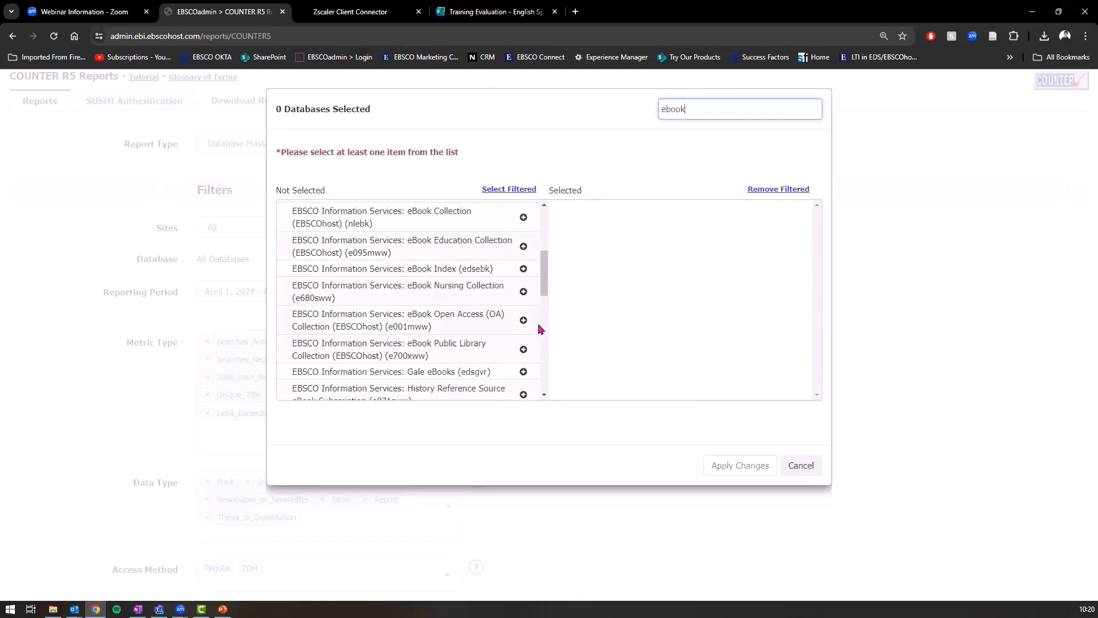
scroll(432, 307, down, 1)
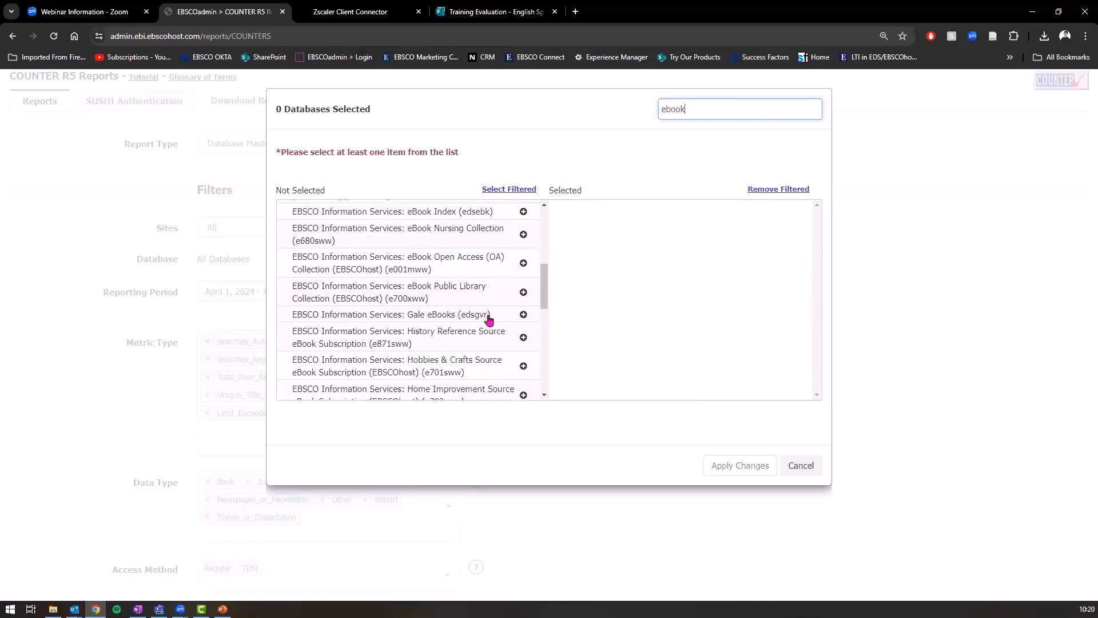
scroll(489, 320, down, 2)
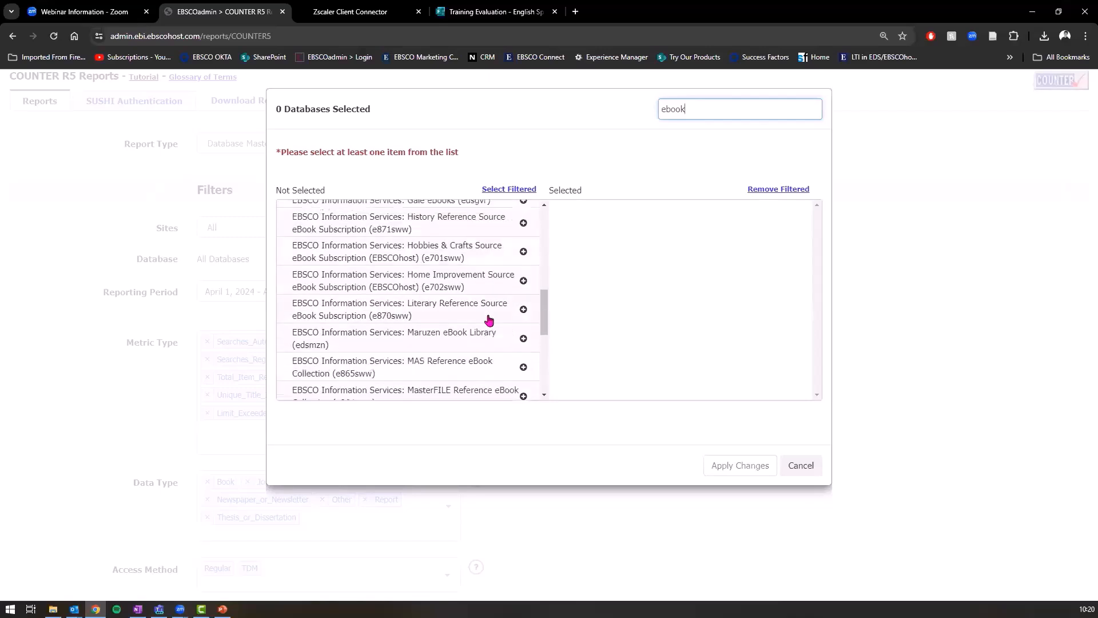
scroll(498, 301, down, 2)
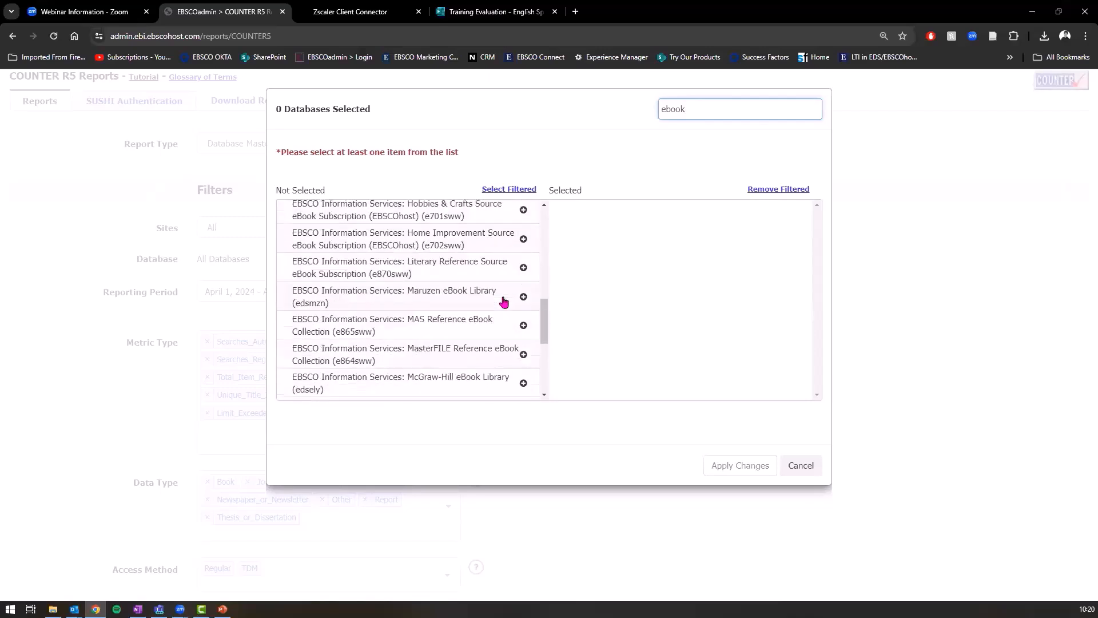
scroll(498, 278, down, 2)
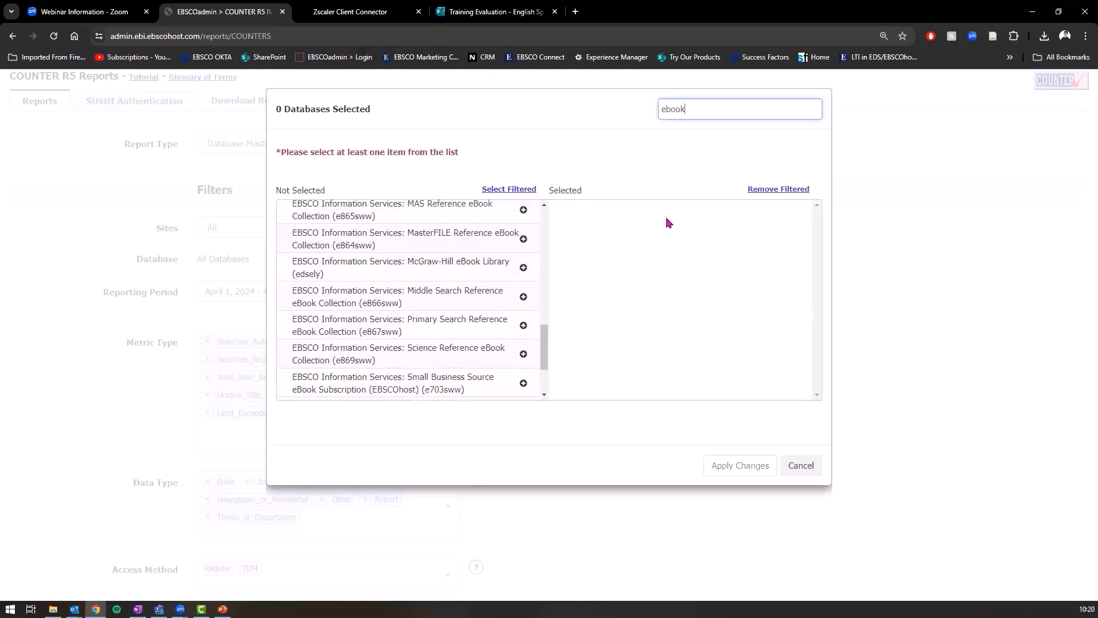
Step: Add McGraw-Hill eBook Library, eBook Education Collection and eBook Nursing Collection, giving 5 databases selected
double_click(693, 109)
text(edsely)
key(ctrl+a)
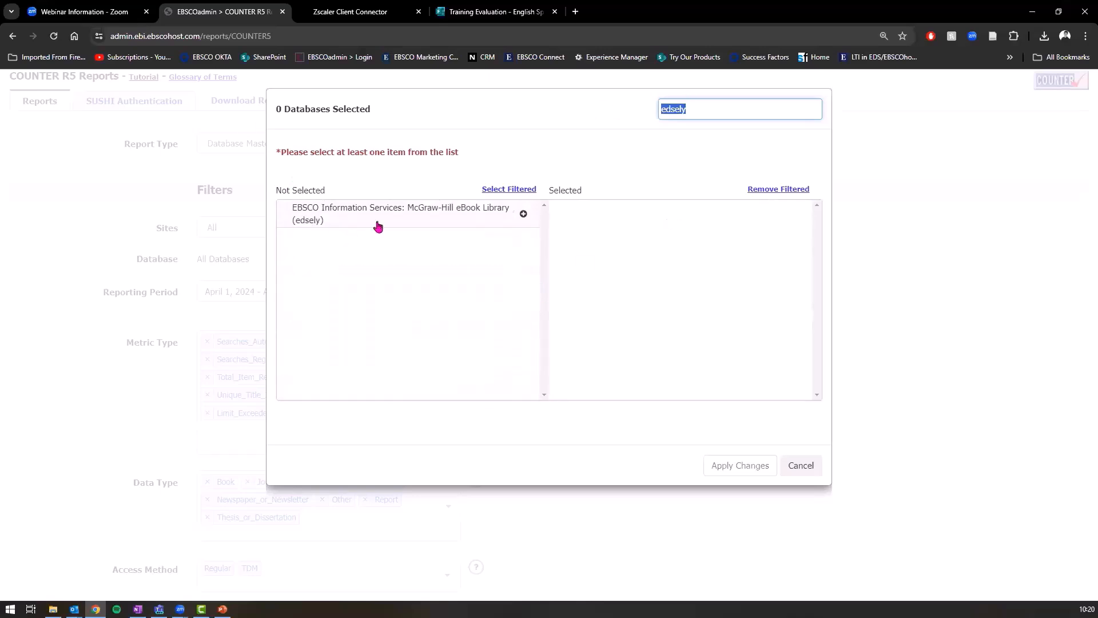
click(524, 214)
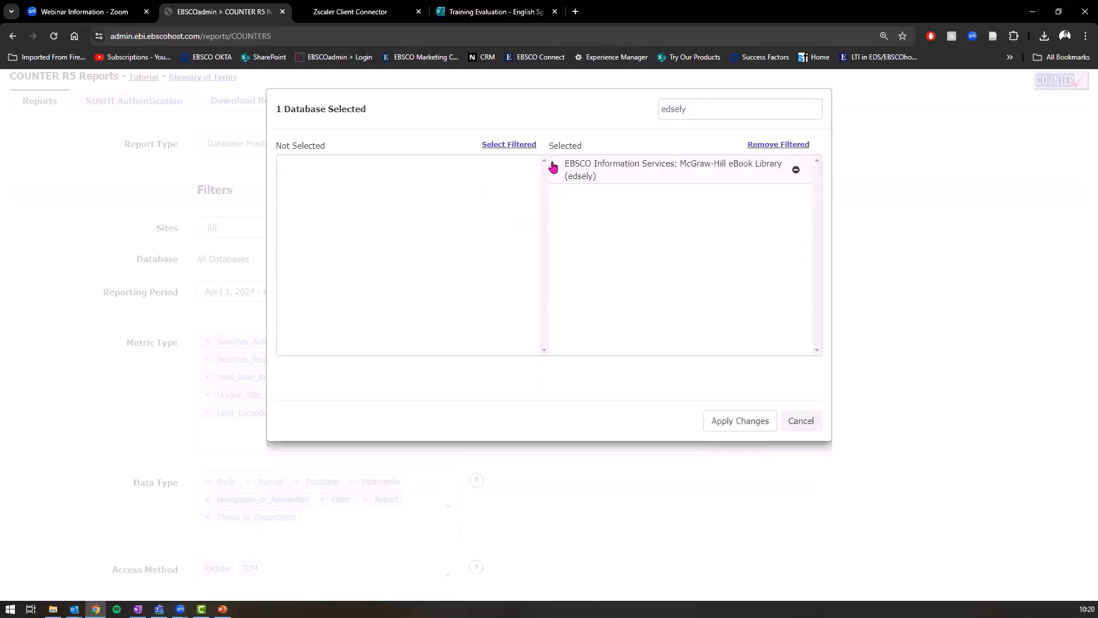
double_click(703, 114)
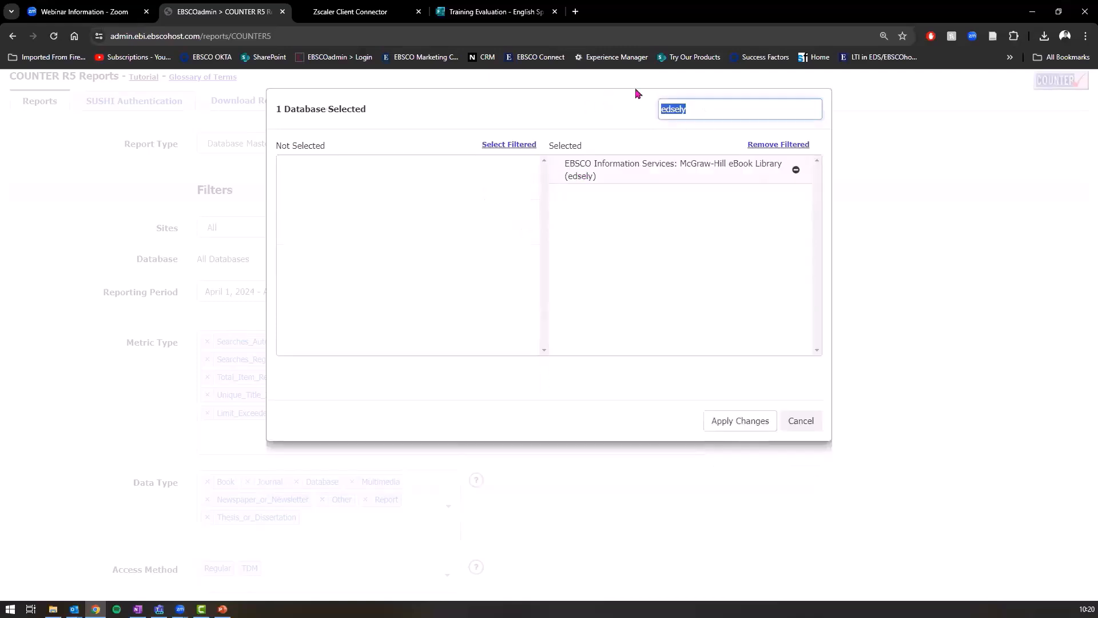
text(ebook)
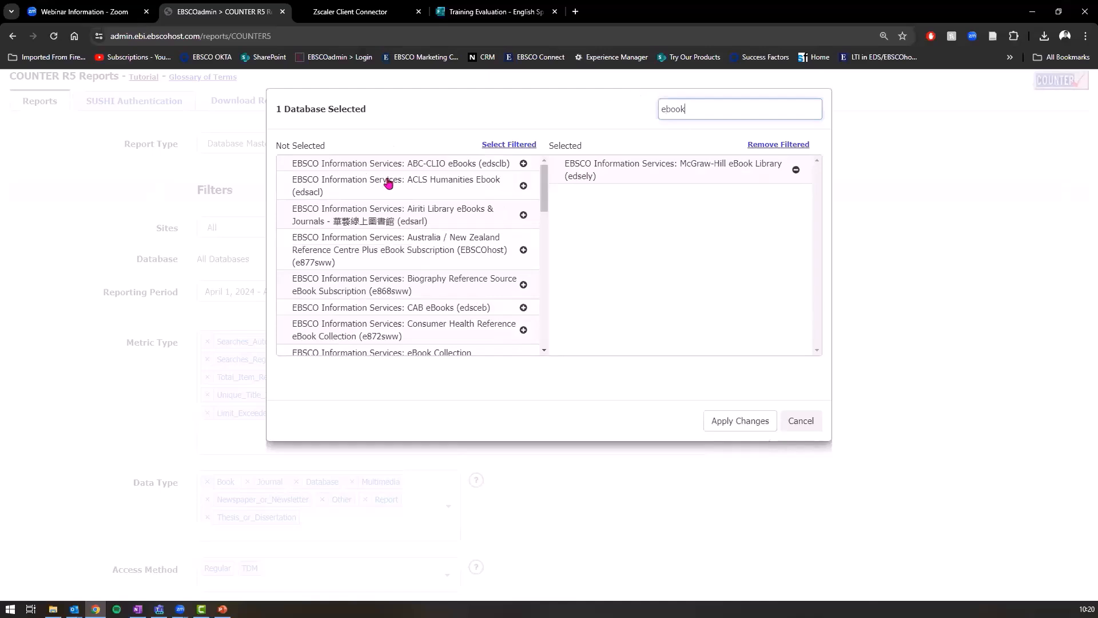
scroll(429, 261, down, 2)
click(523, 274)
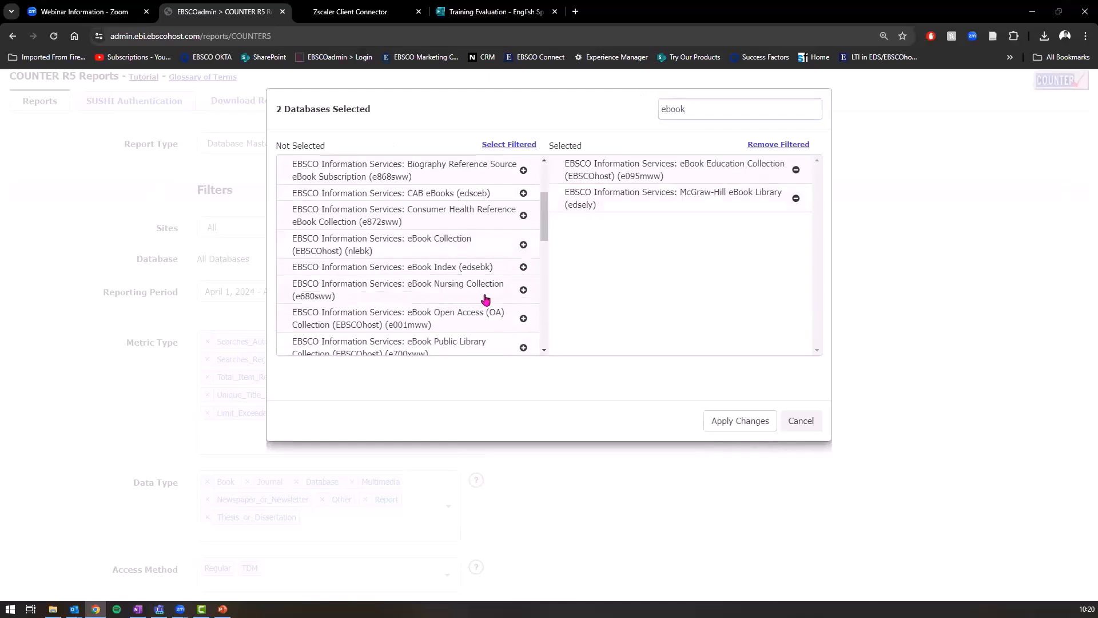
scroll(502, 303, down, 1)
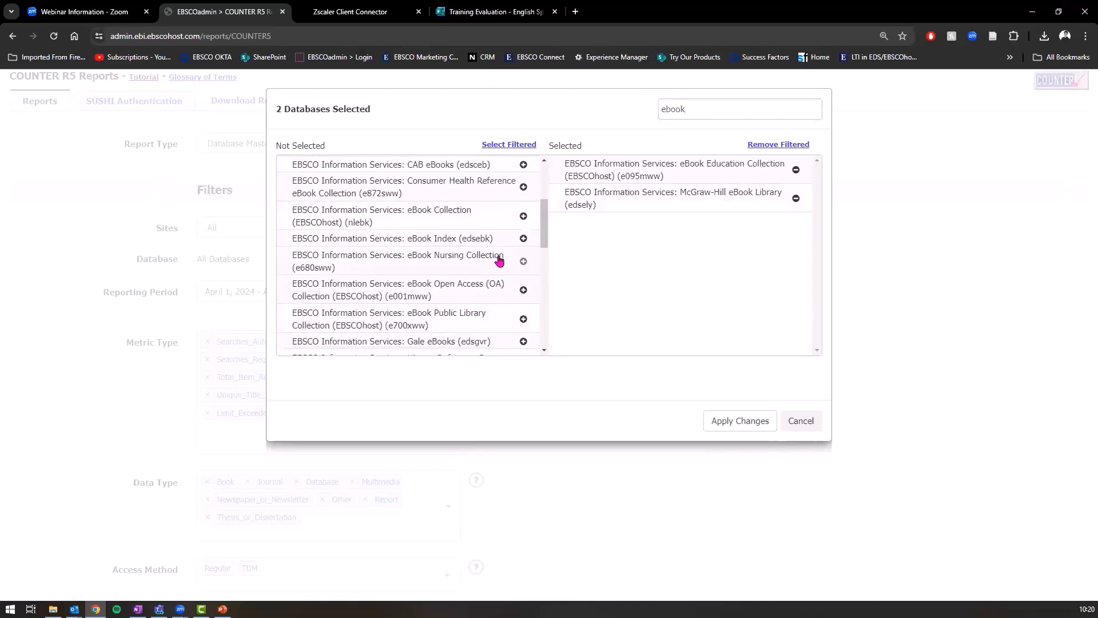
click(523, 262)
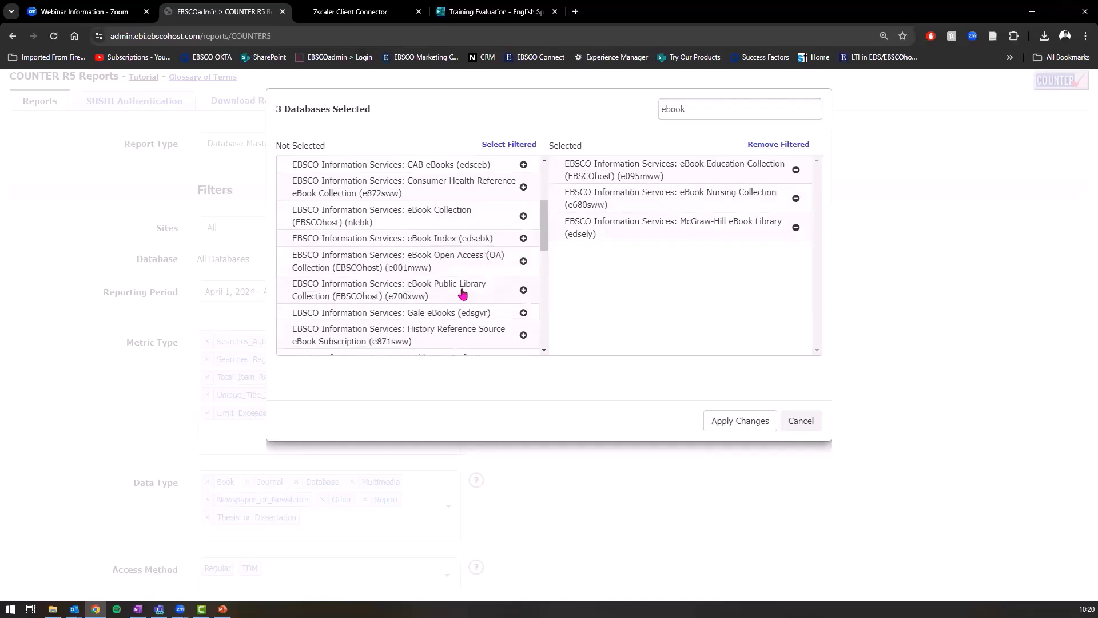
scroll(446, 292, down, 3)
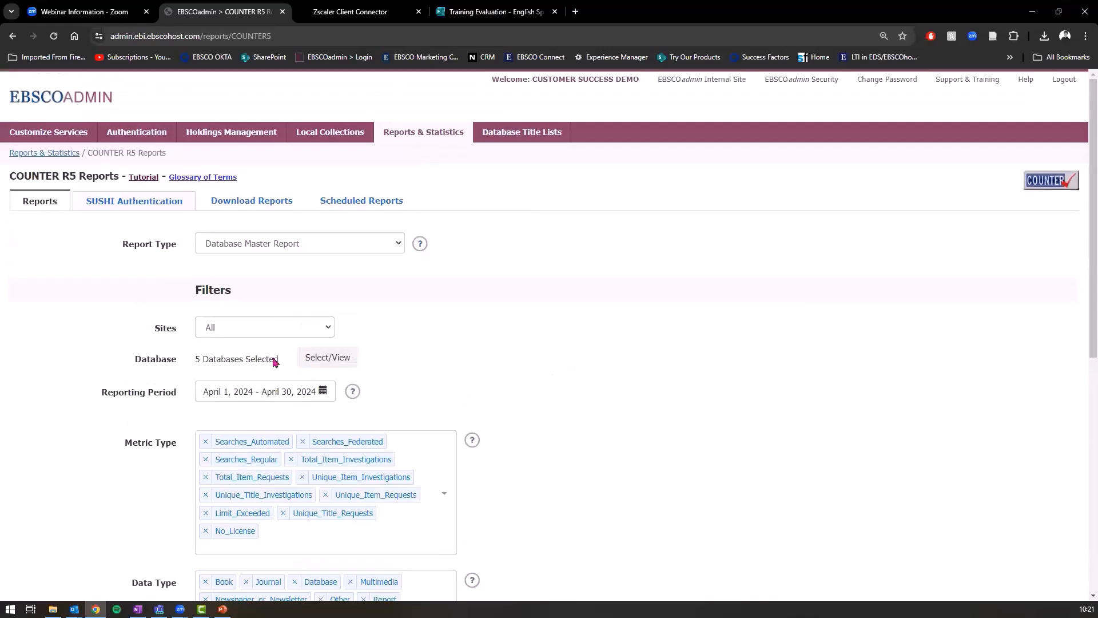
drag(183, 364, 281, 367)
Step: Set the reporting period to the last 6 months and create the Database Master Report
click(320, 393)
click(260, 459)
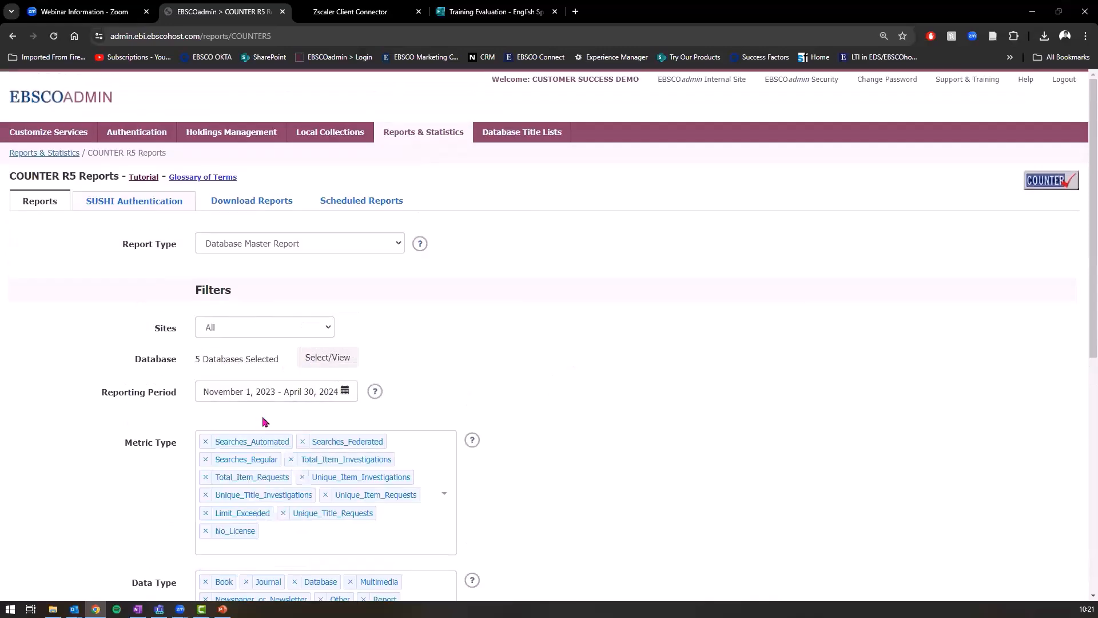
scroll(303, 372, down, 5)
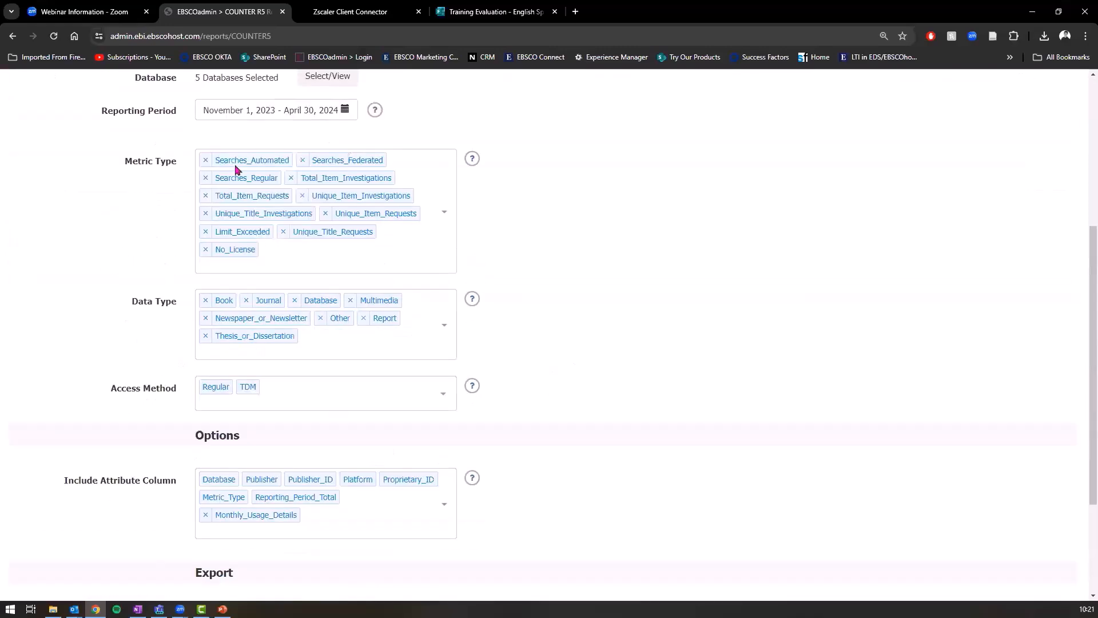
click(302, 113)
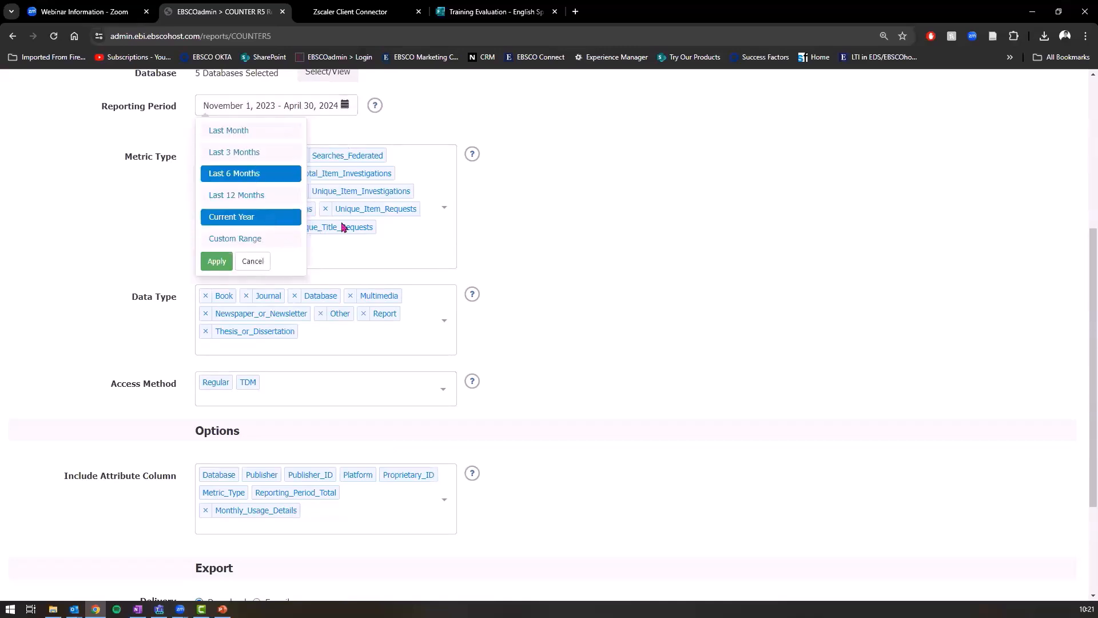
click(615, 239)
scroll(361, 174, down, 2)
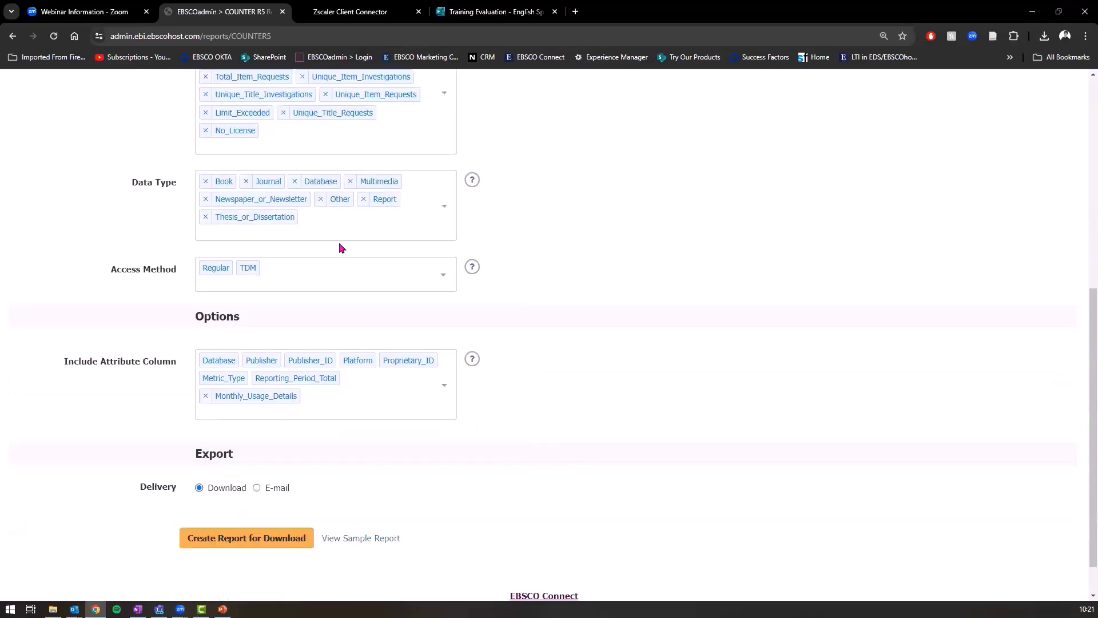
click(249, 547)
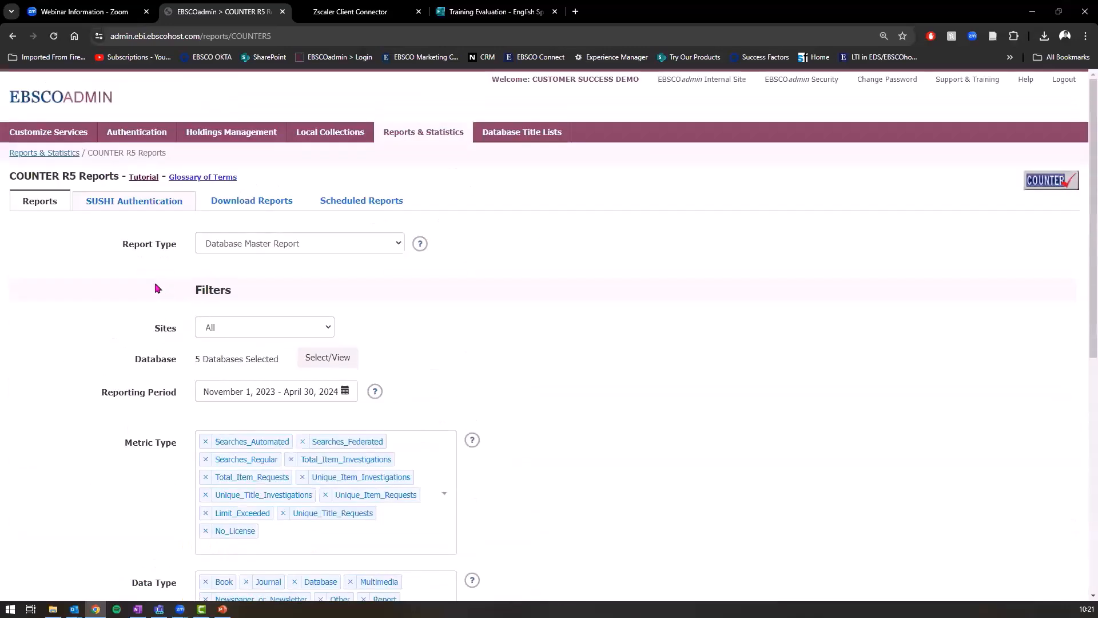
Step: Change the report type to Title Master Report, then switch to the PowerPoint usage slide
click(252, 242)
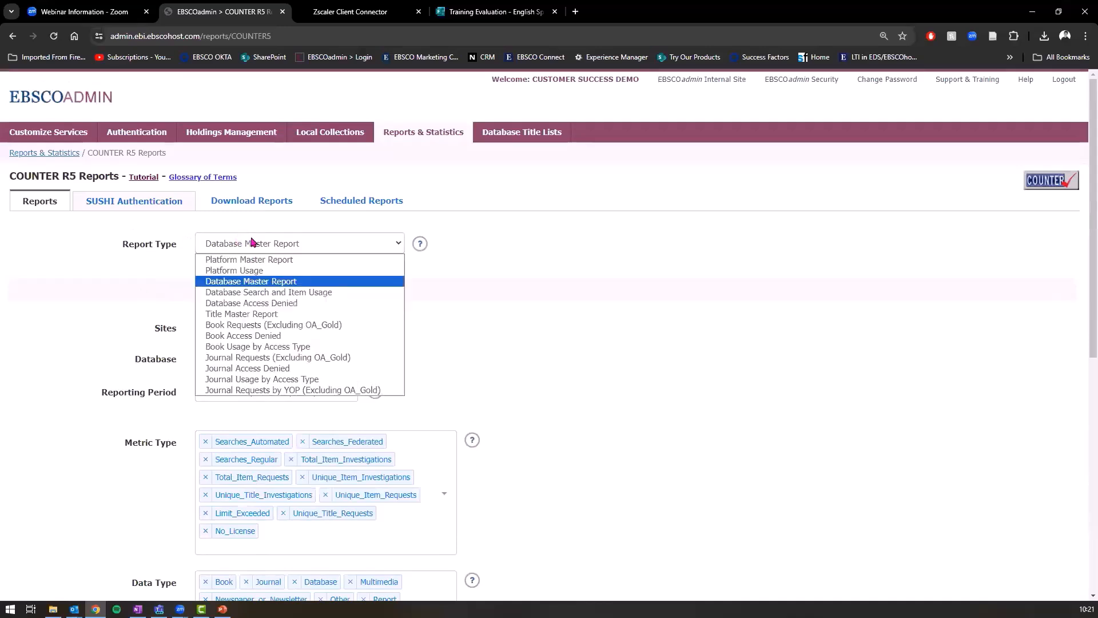
click(289, 316)
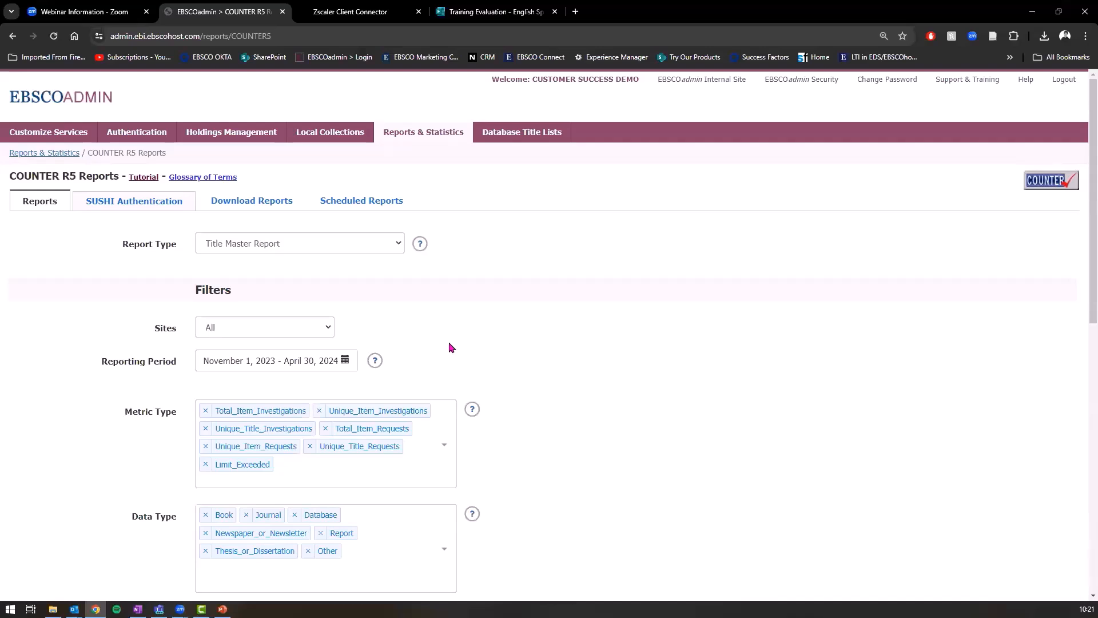
scroll(282, 289, down, 3)
scroll(257, 240, up, 1)
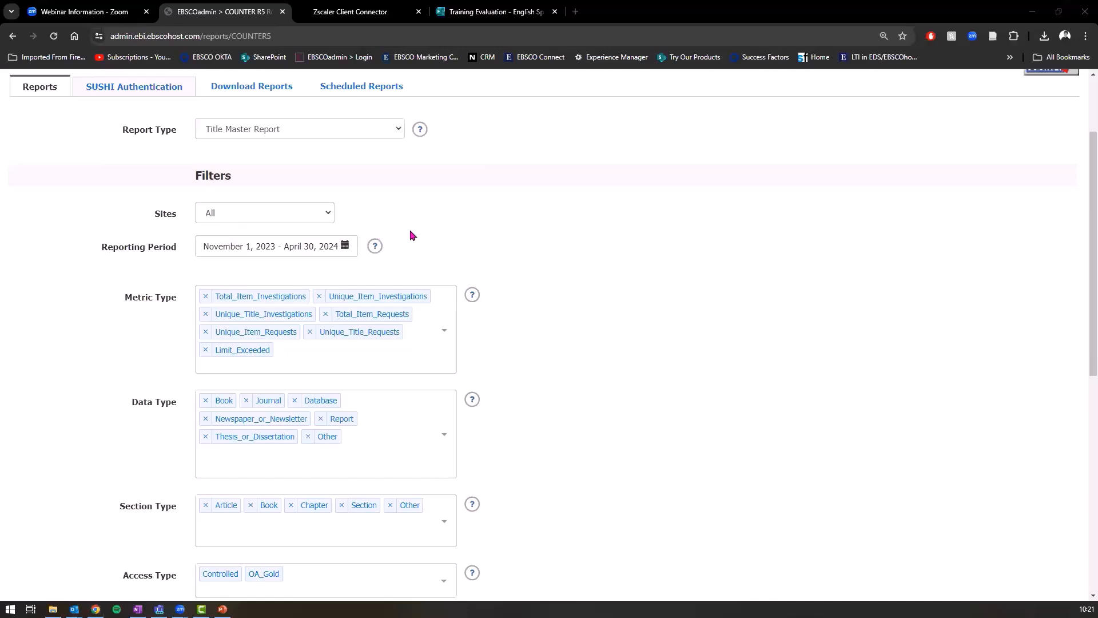
key(alt+Tab)
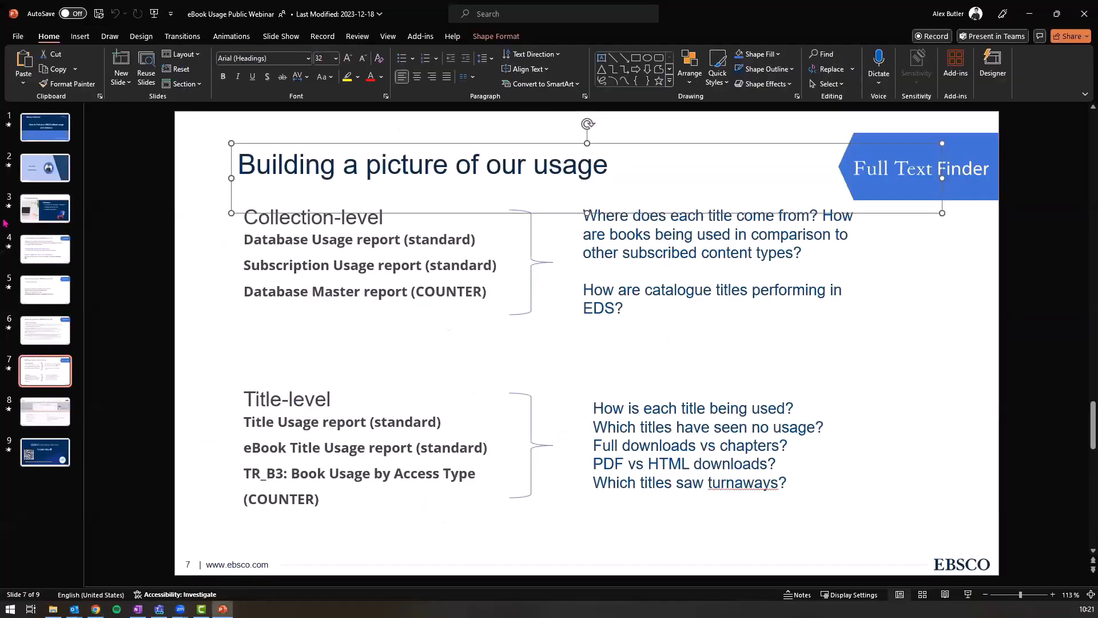
key(ctrl)
Step: Return to the Title Master Report form in EBSCOadmin and scroll down to its Export section
key(alt+Tab)
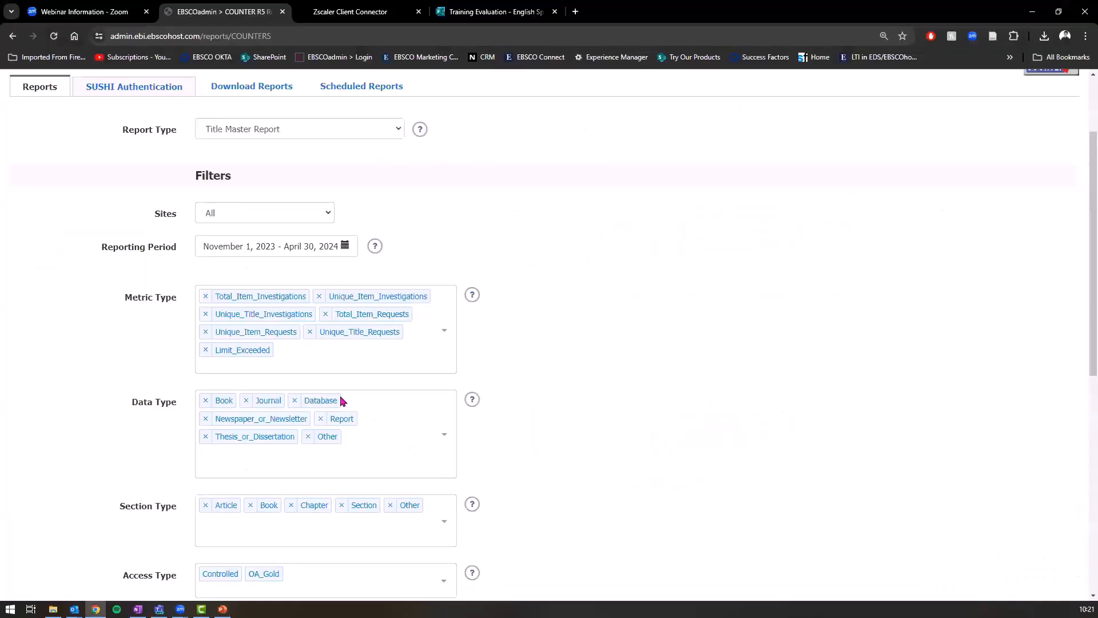
scroll(342, 400, down, 1)
scroll(250, 298, up, 1)
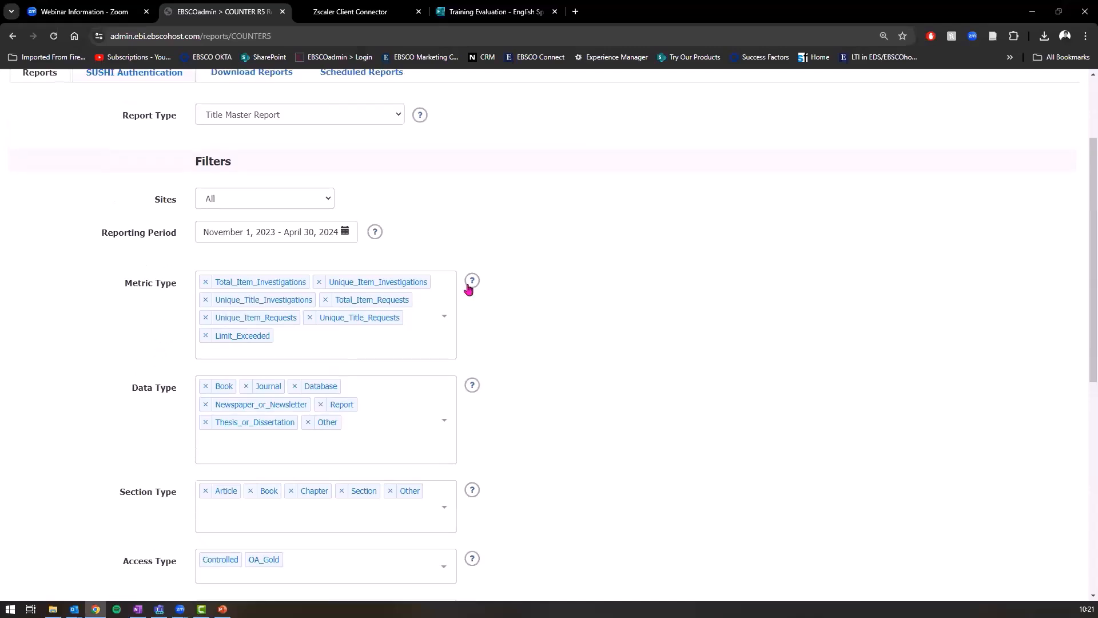
scroll(120, 307, down, 3)
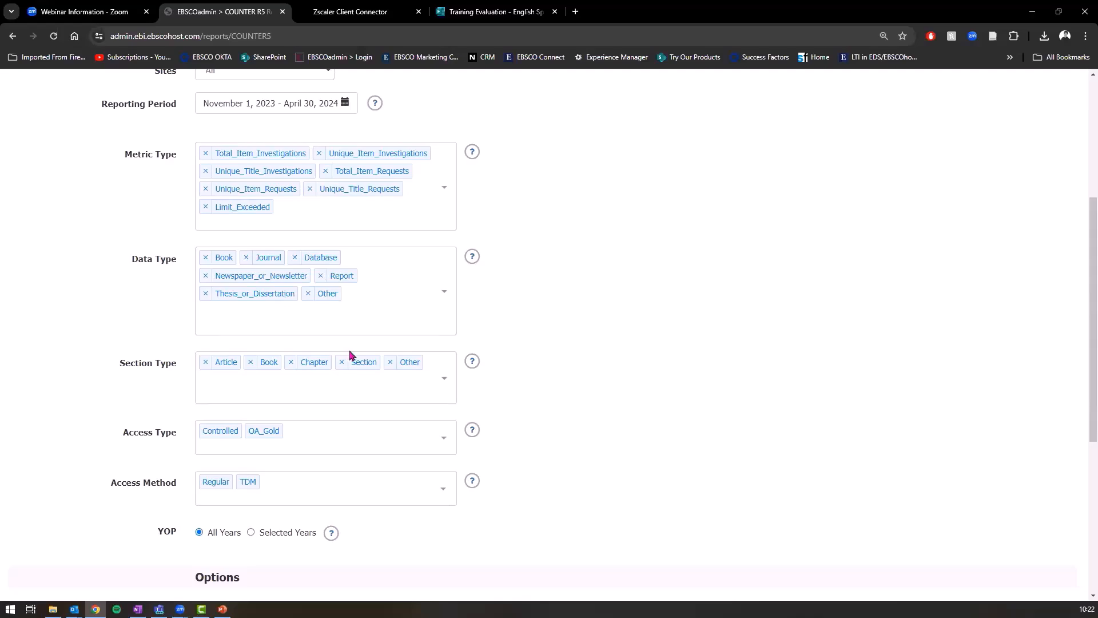
scroll(352, 355, down, 5)
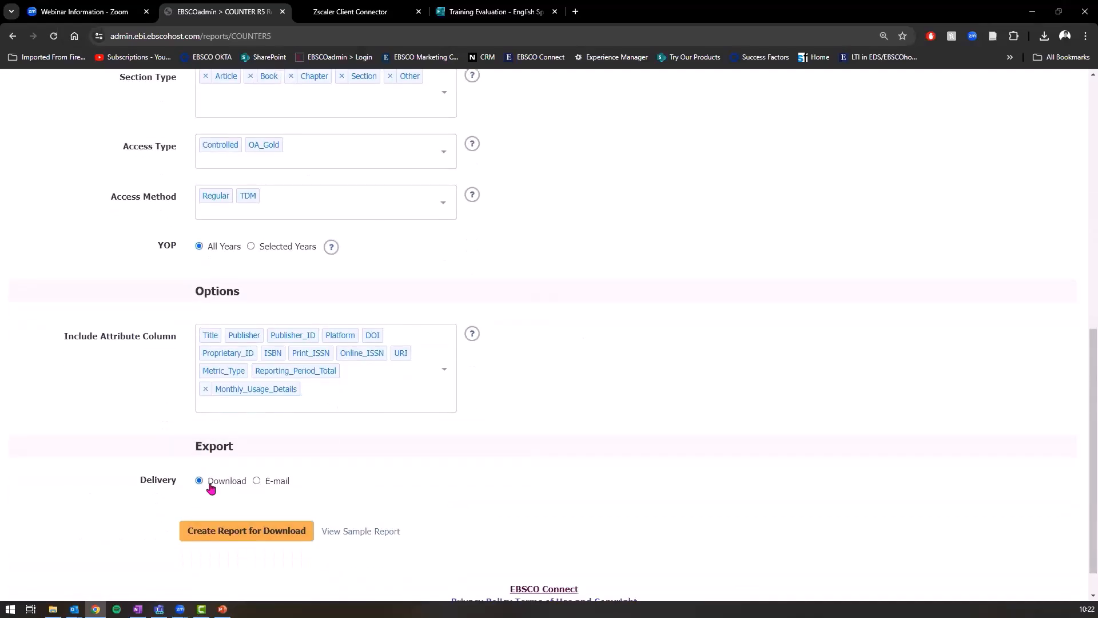
scroll(260, 535, up, 1)
scroll(264, 539, down, 1)
drag(223, 446, 202, 447)
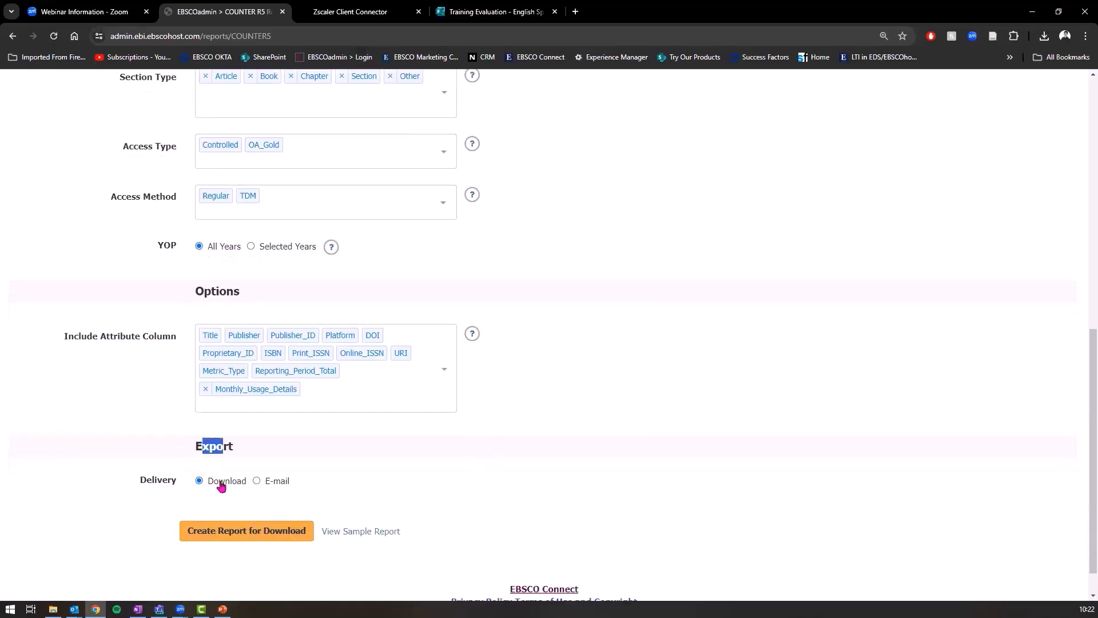
Step: Choose e-mail delivery for the Title Master Report and enter the recipient's e-mail address
click(257, 481)
scroll(269, 492, down, 2)
click(240, 394)
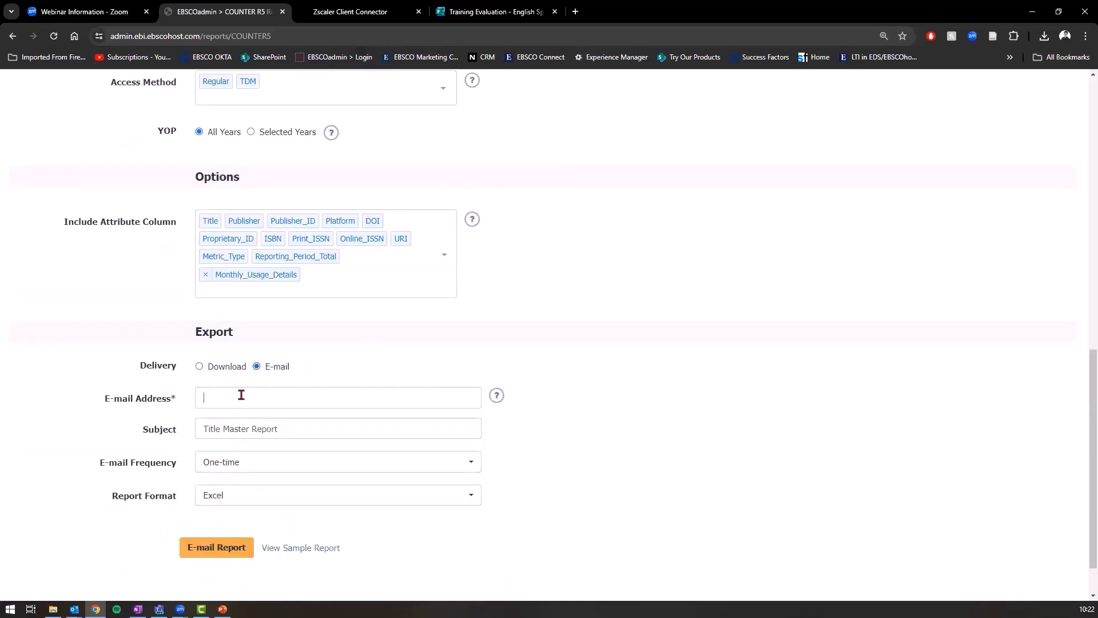
scroll(1, 298, up, 1)
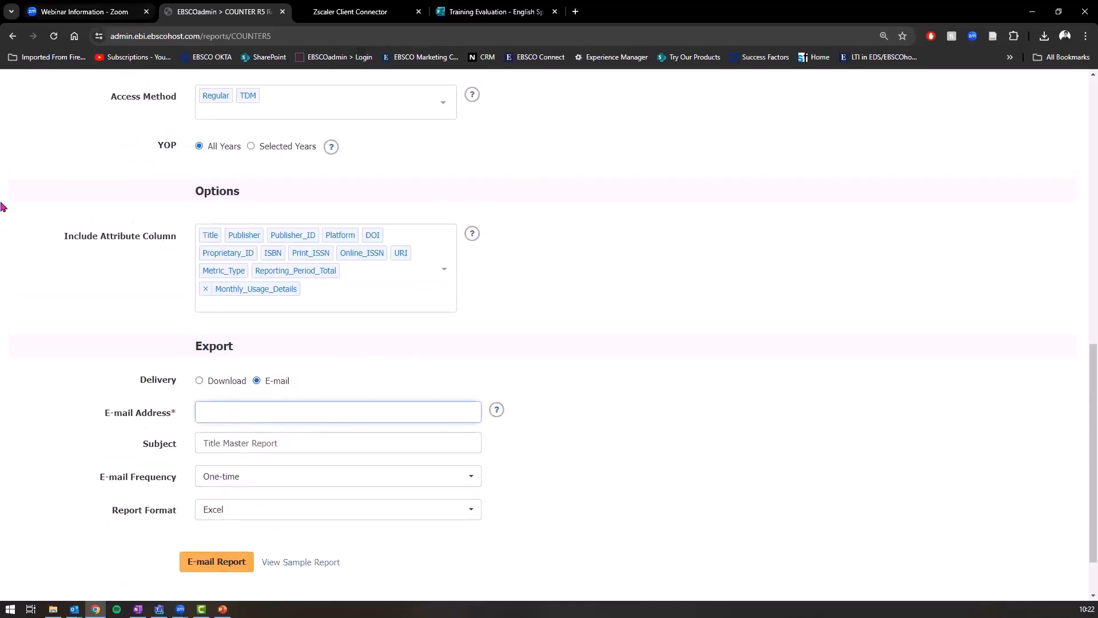
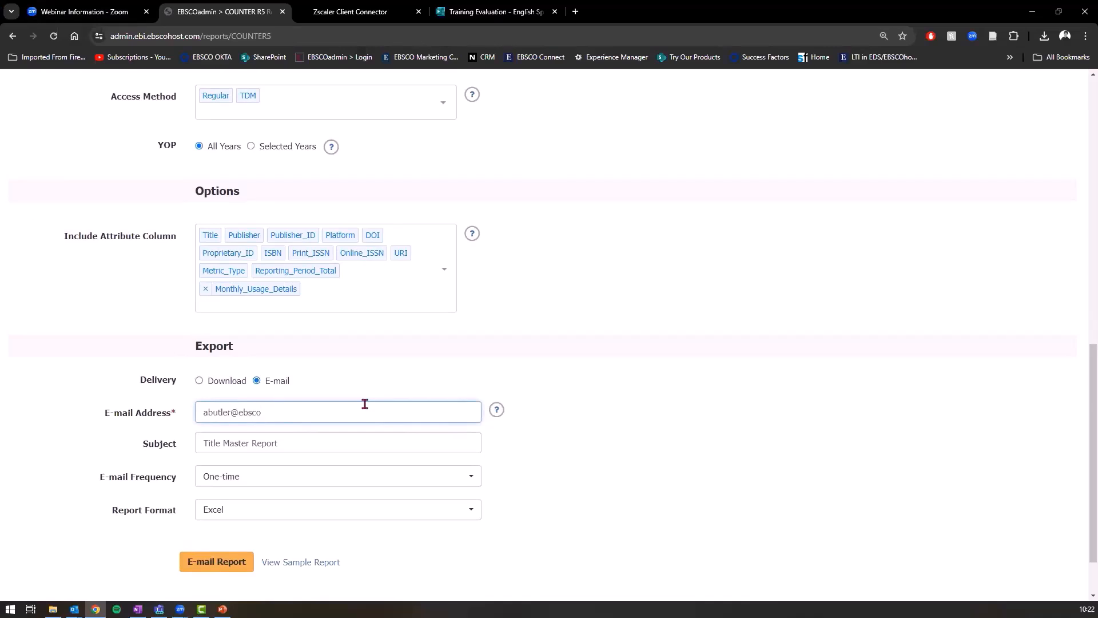
click(312, 445)
scroll(320, 437, up, 15)
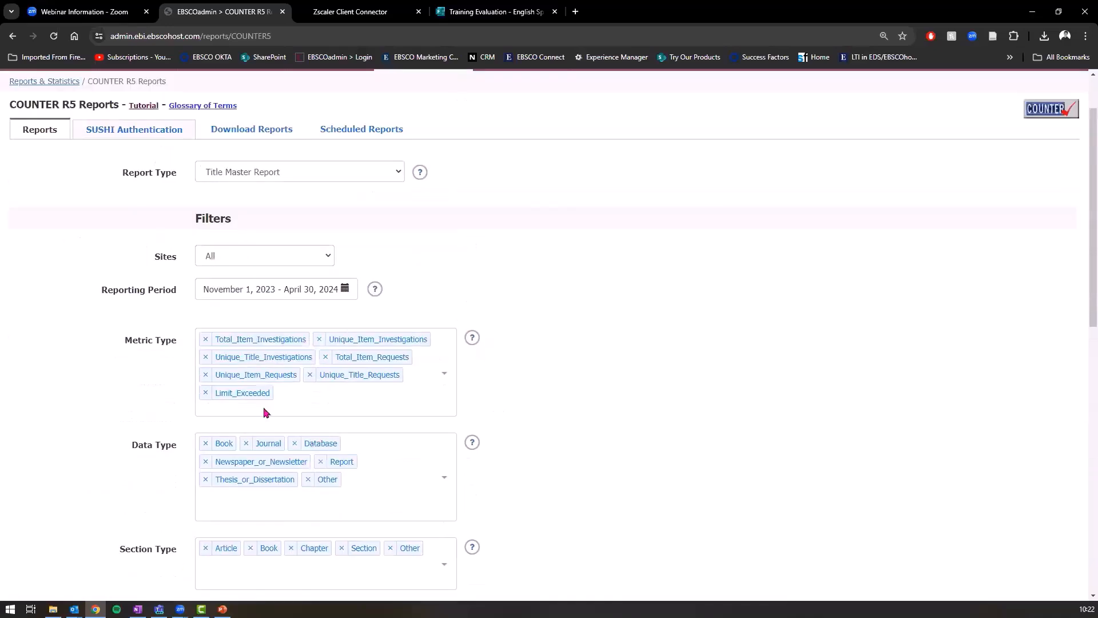
scroll(353, 345, down, 11)
scroll(356, 378, up, 2)
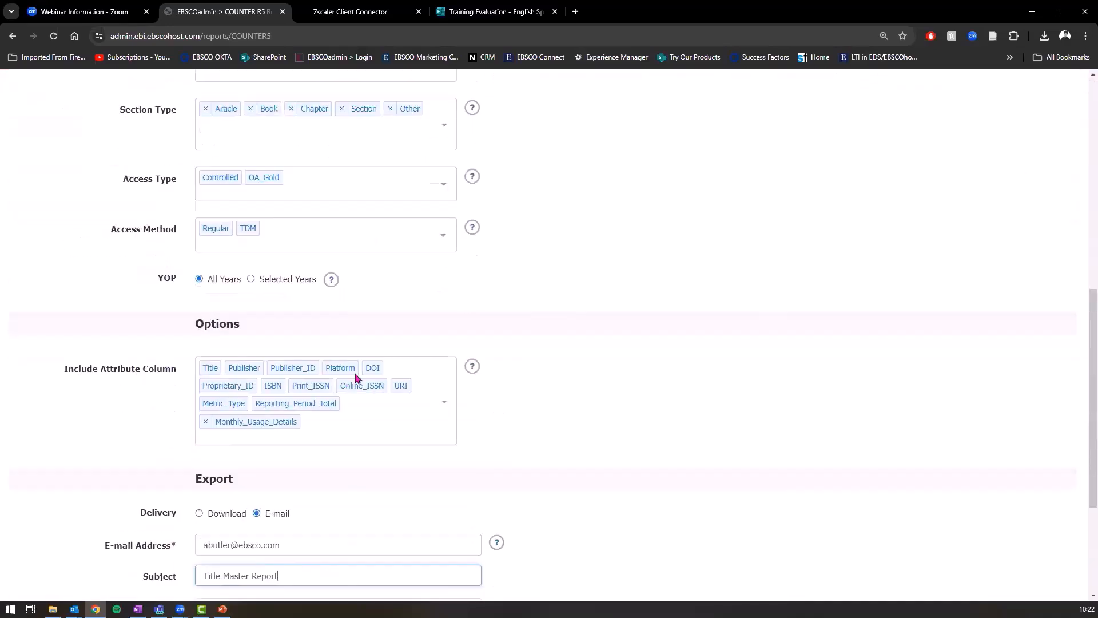
scroll(252, 240, up, 7)
scroll(263, 228, up, 1)
scroll(307, 238, down, 3)
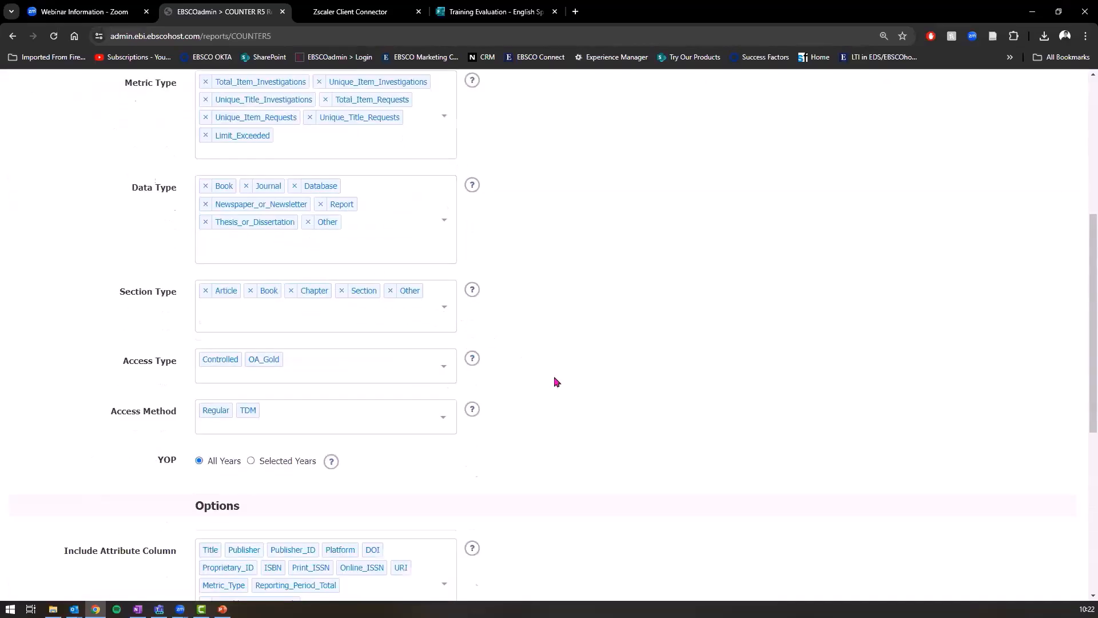
scroll(415, 347, up, 5)
scroll(236, 333, down, 2)
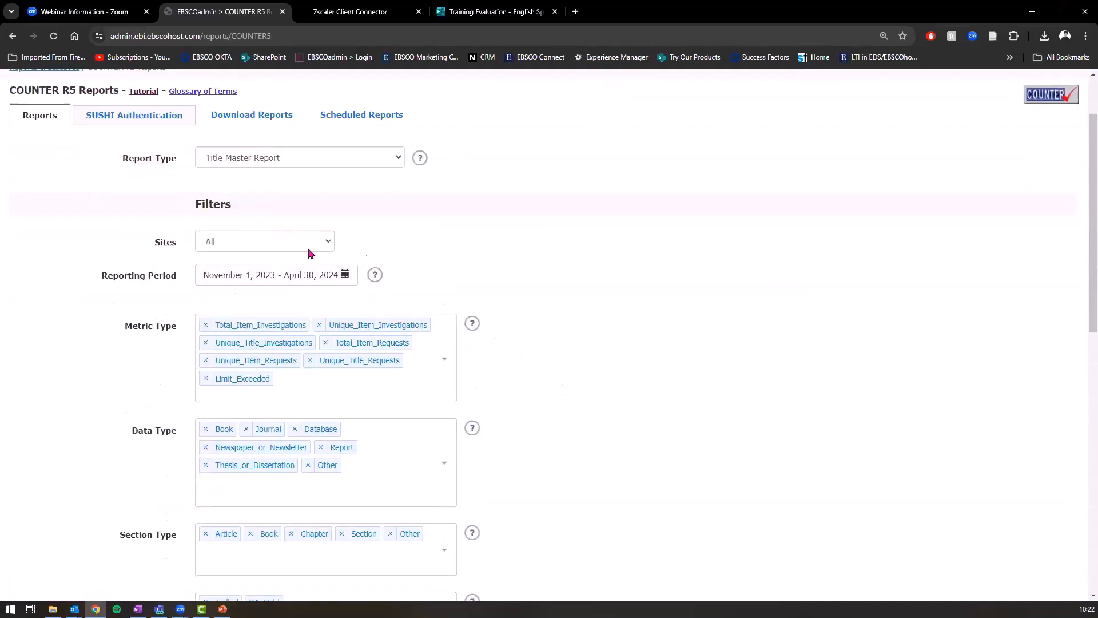
scroll(314, 245, down, 10)
Step: Schedule it monthly for the last 1 month, expiring June 2027, and submit the e-mail report
click(255, 413)
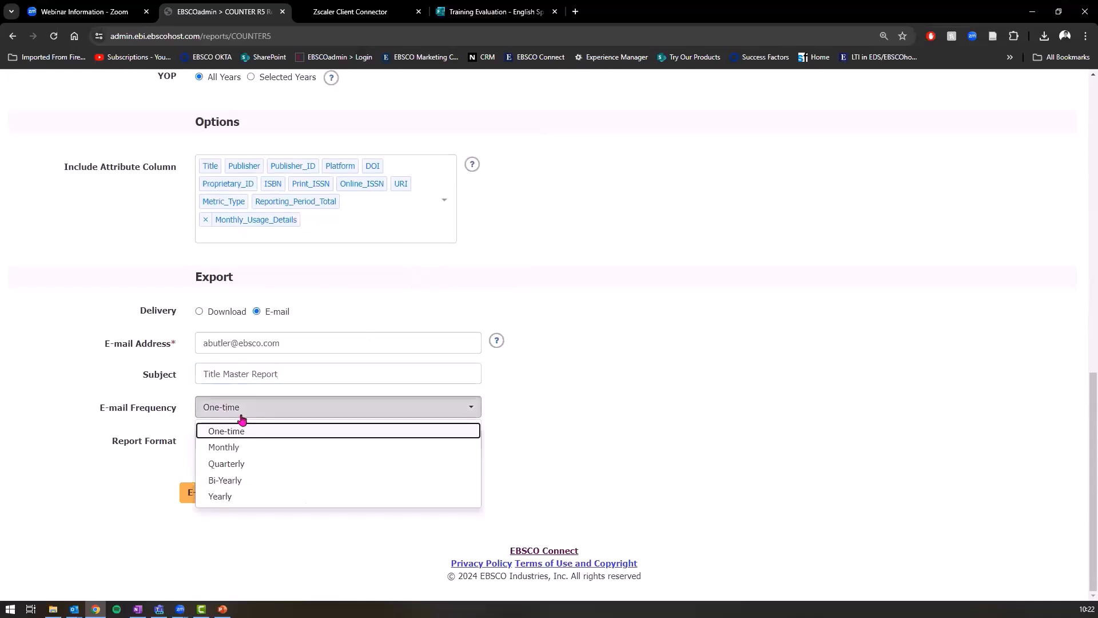
click(246, 450)
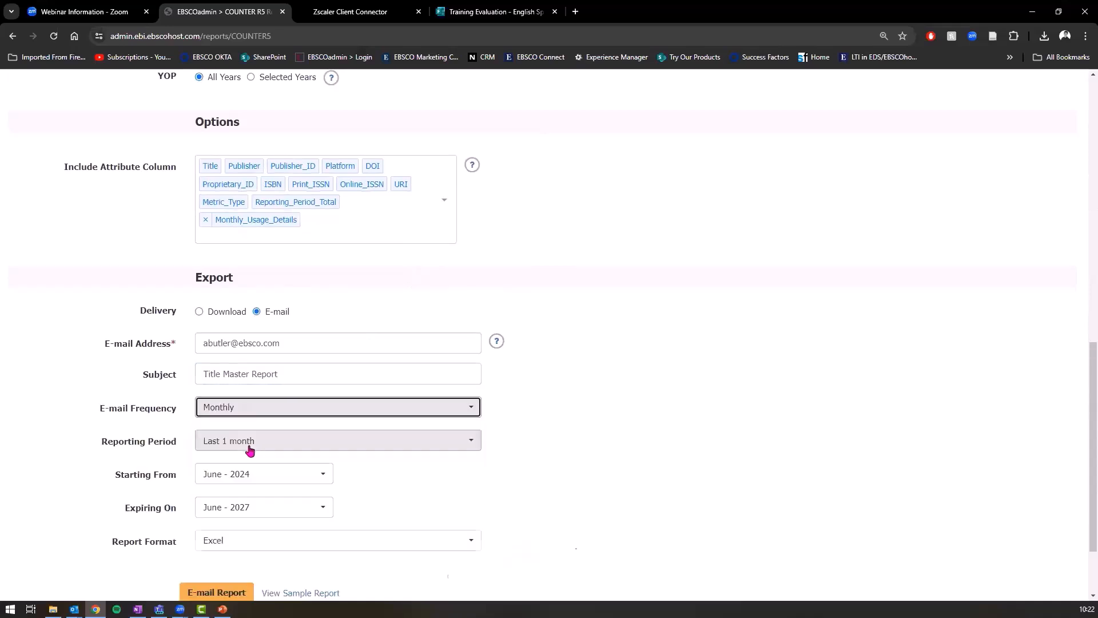
scroll(343, 395, down, 1)
click(315, 375)
click(244, 395)
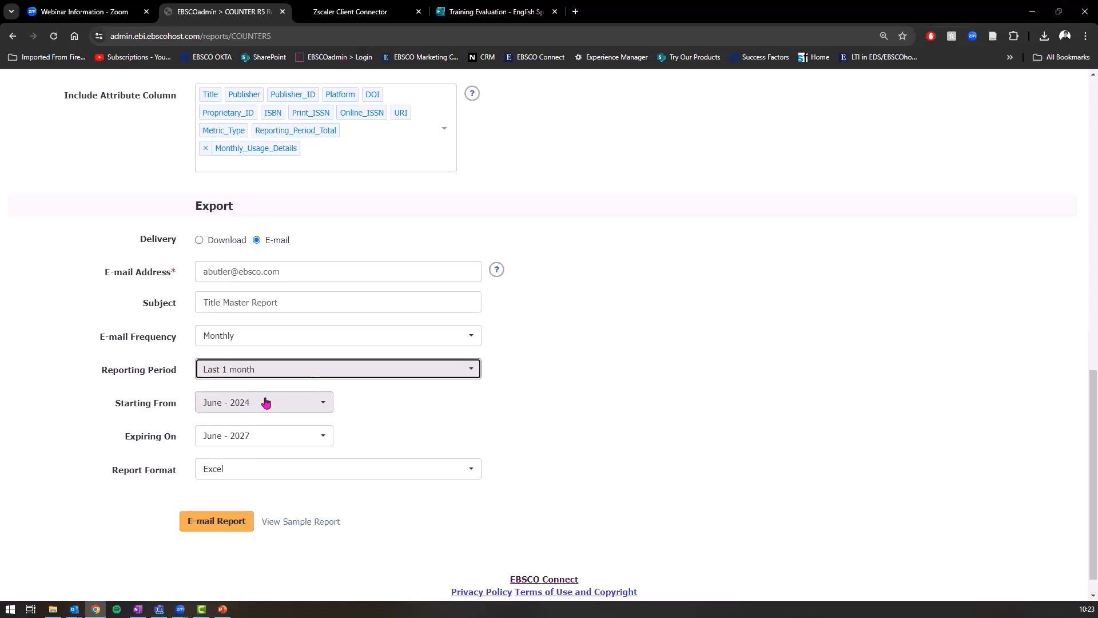
scroll(265, 402, up, 1)
scroll(254, 426, down, 1)
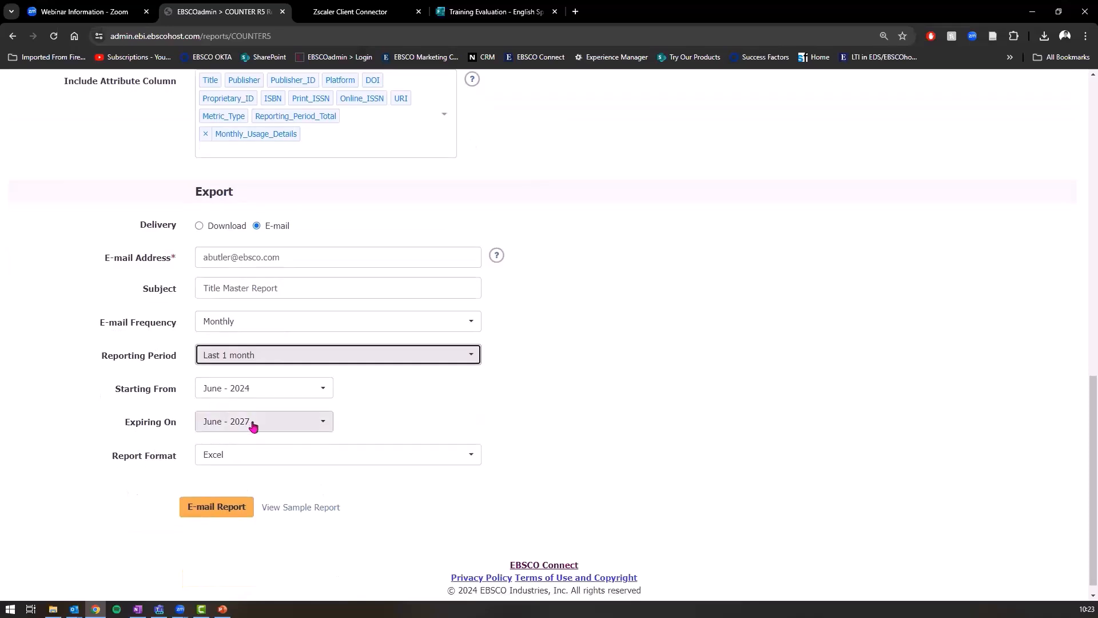
click(254, 429)
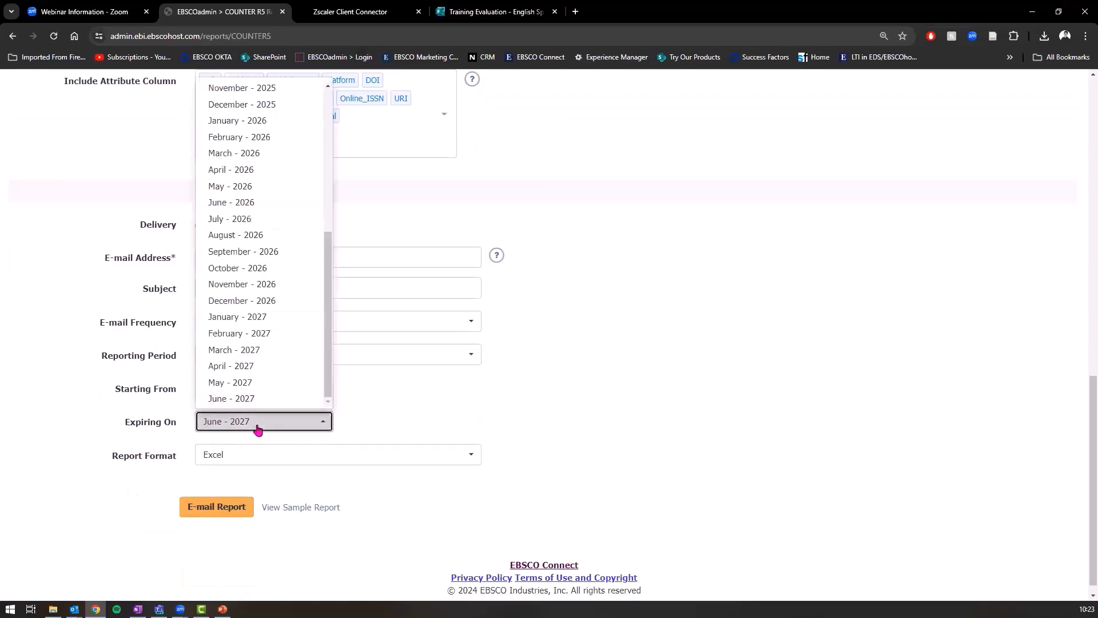
click(256, 429)
key(ctrl)
click(223, 508)
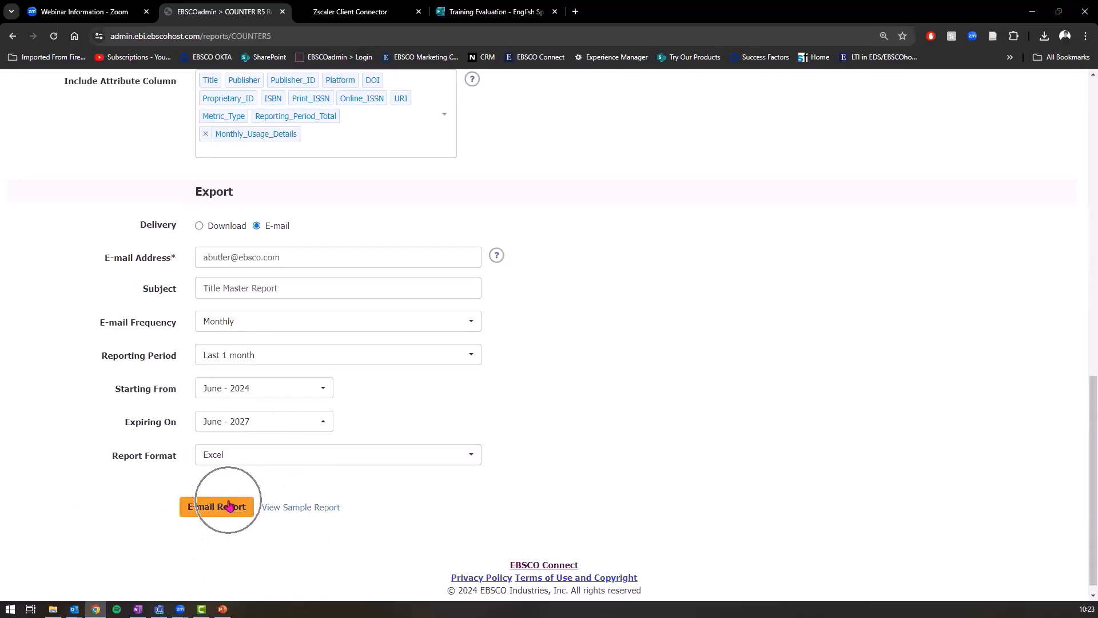
scroll(281, 412, up, 5)
Step: Go back to the Reports & Statistics overview and highlight the Full Text Finder heading
scroll(282, 412, up, 8)
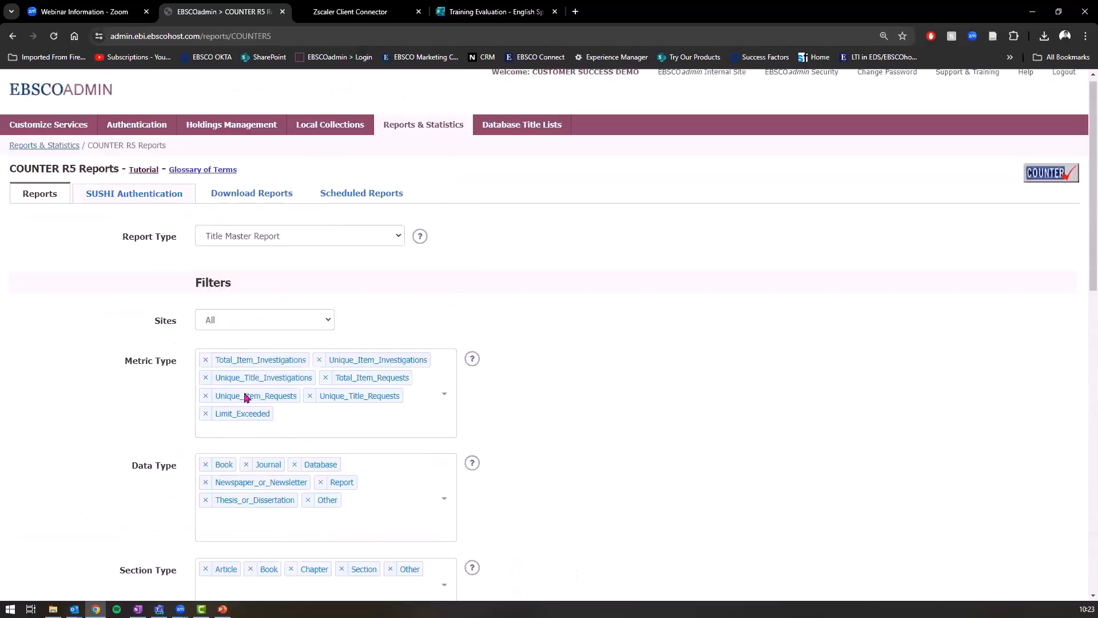
click(392, 202)
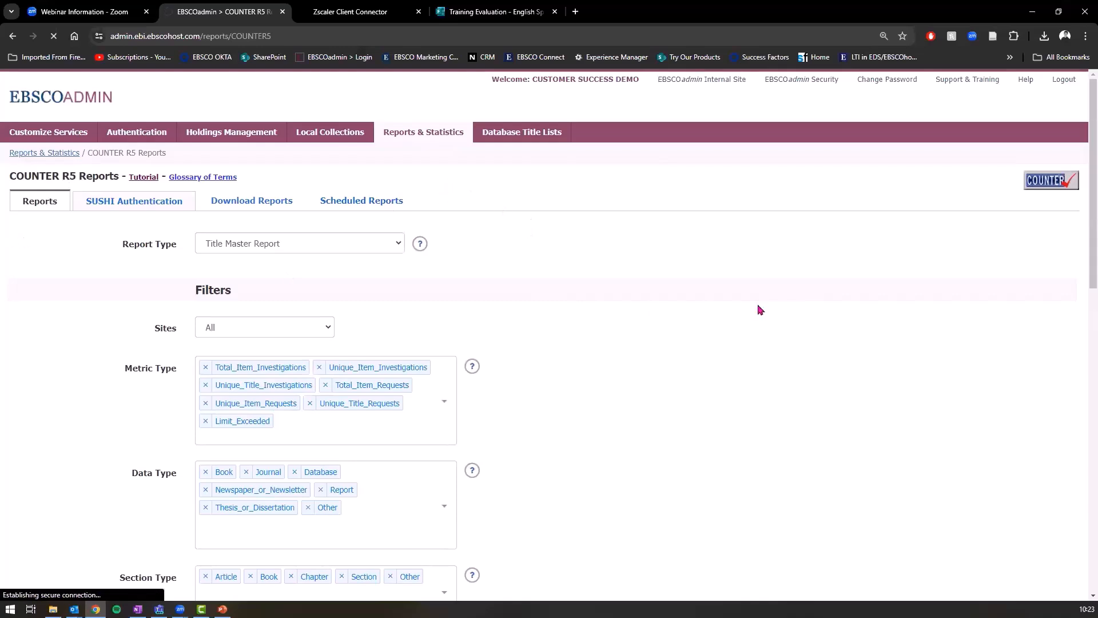
click(423, 132)
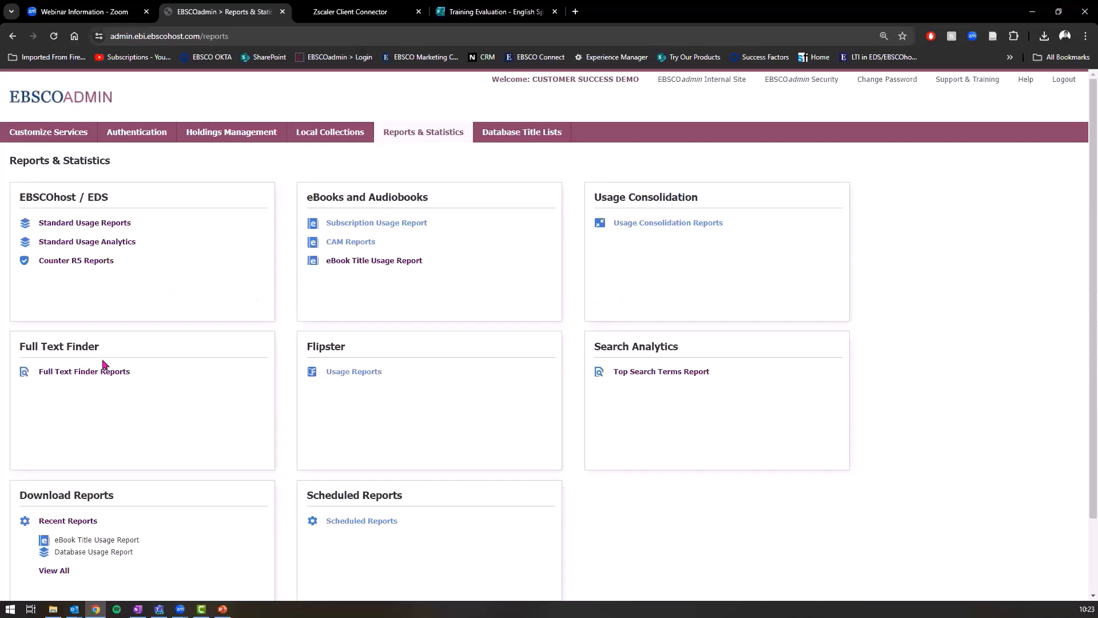
drag(19, 347, 128, 358)
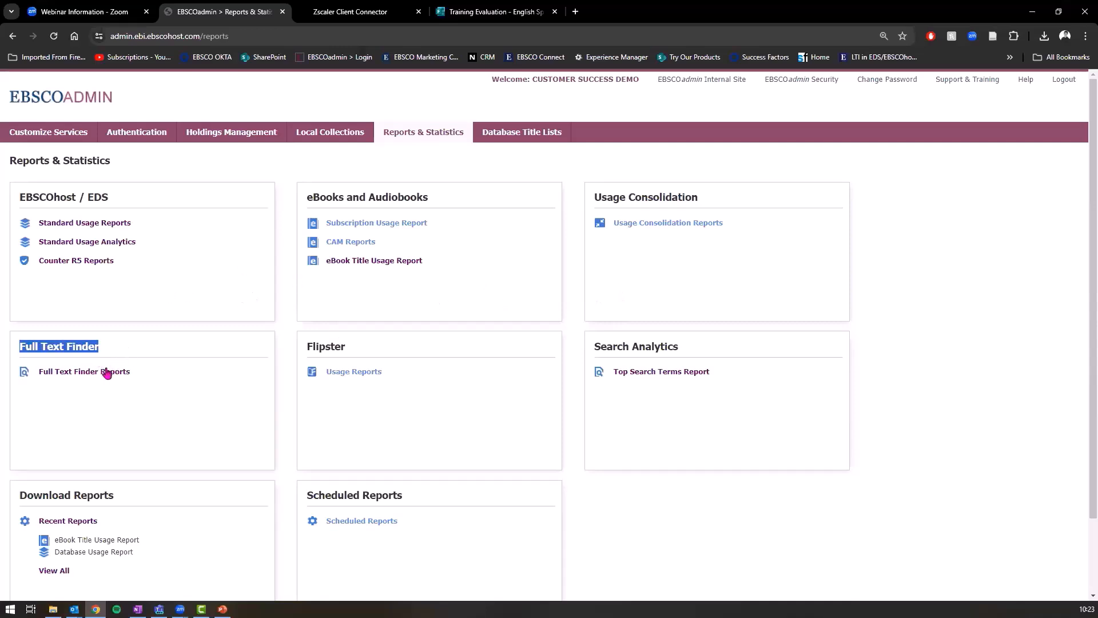
click(127, 371)
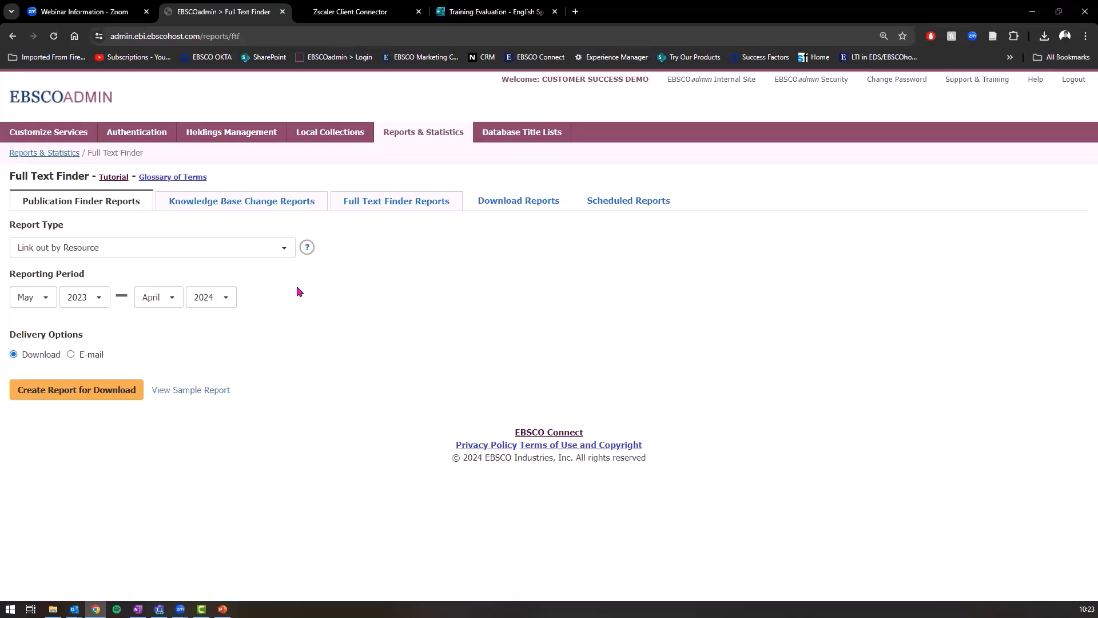
drag(10, 176, 92, 177)
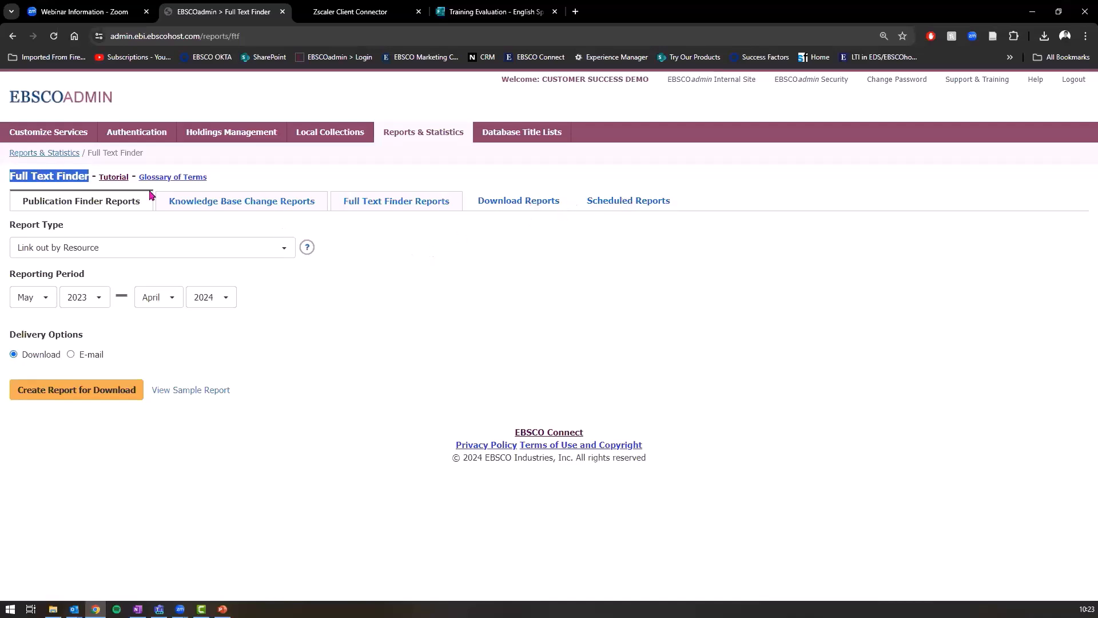
click(542, 203)
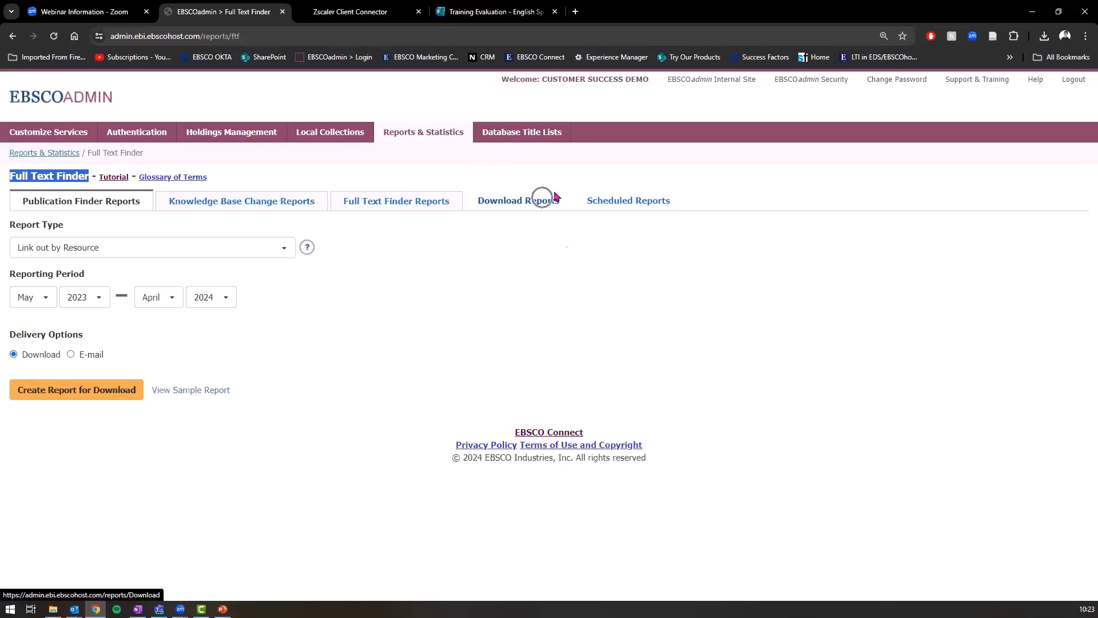
click(420, 132)
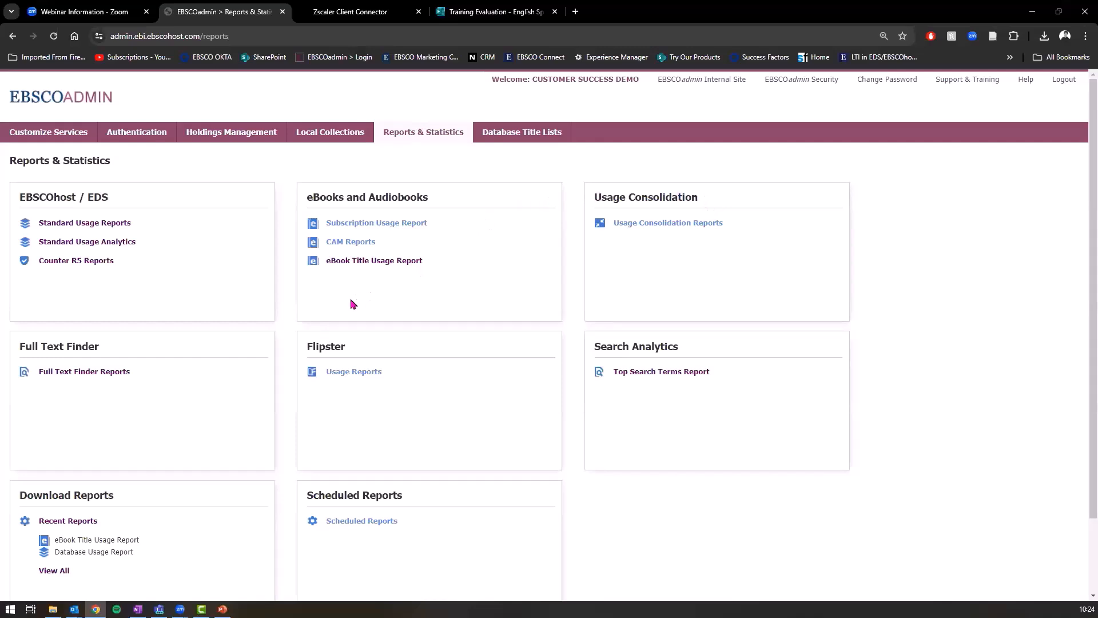
Step: Open the Top Search Terms Report from Search Analytics, keeping Top Search Terms as report type
drag(590, 350, 686, 352)
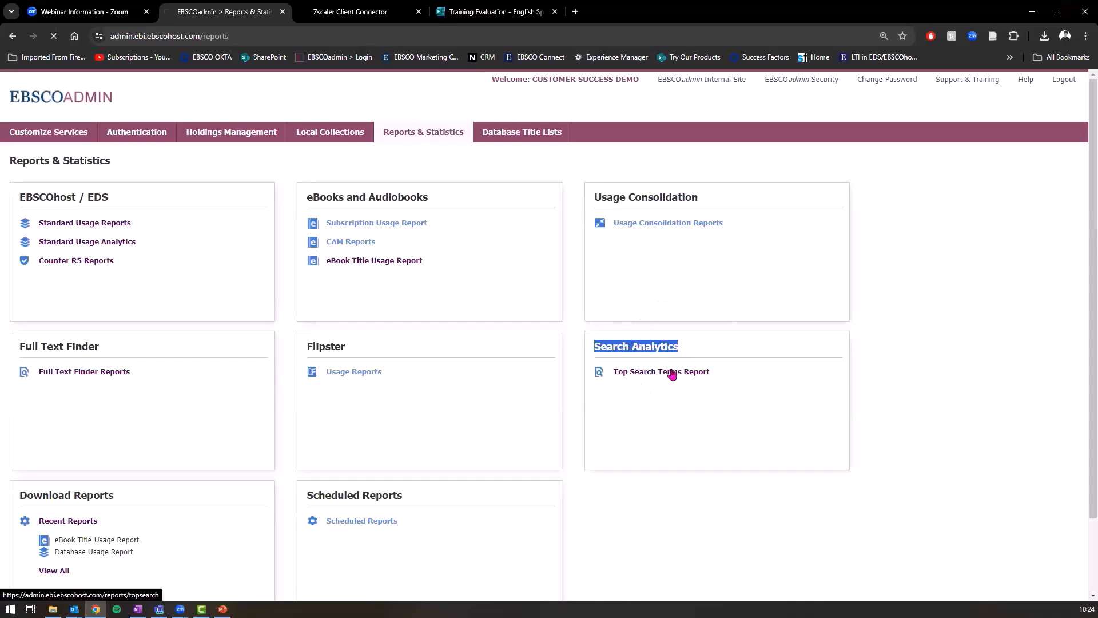
click(670, 372)
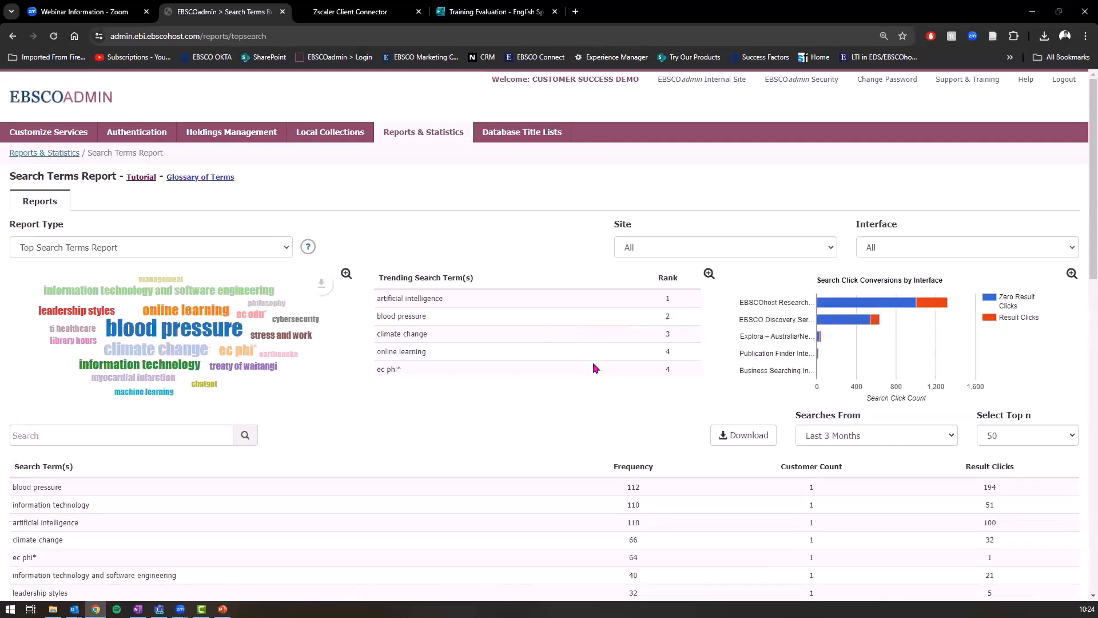
scroll(583, 369, down, 3)
scroll(583, 371, up, 3)
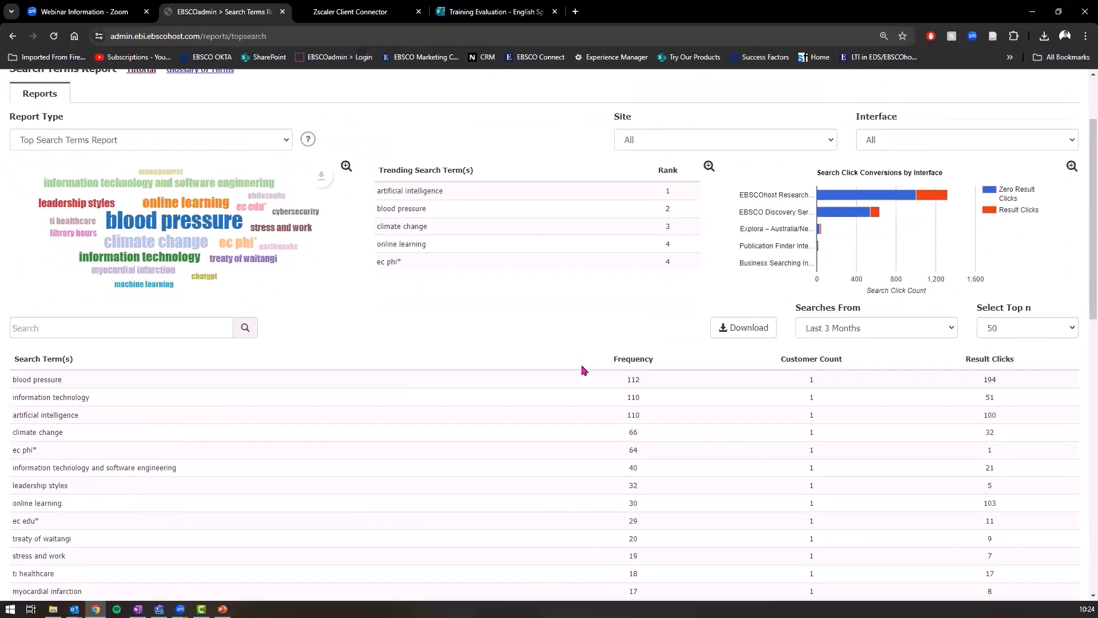
mouse_move(848, 327)
click(115, 248)
click(117, 252)
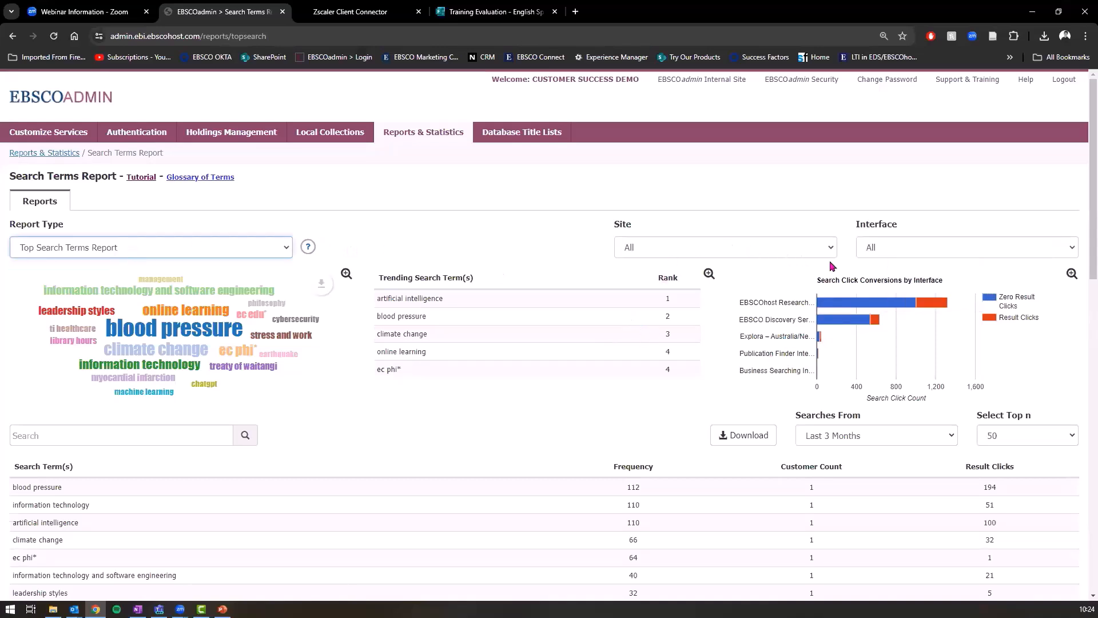
Step: Filter the search terms report to Publication Finder Interface, leaving the site at All, and review the terms
click(888, 247)
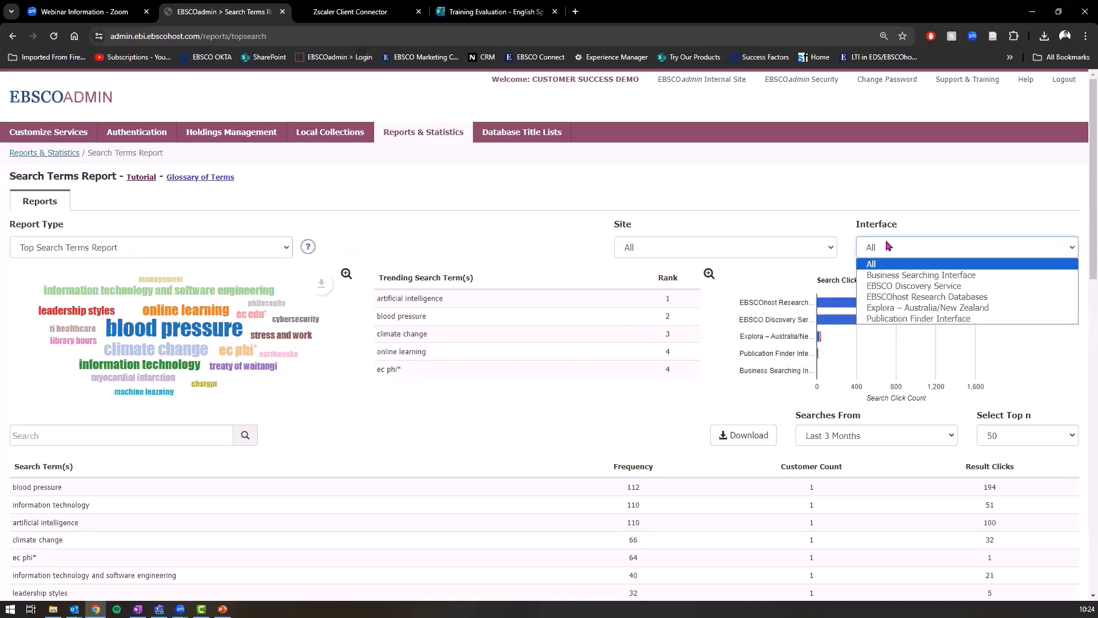
click(791, 252)
click(792, 253)
click(929, 255)
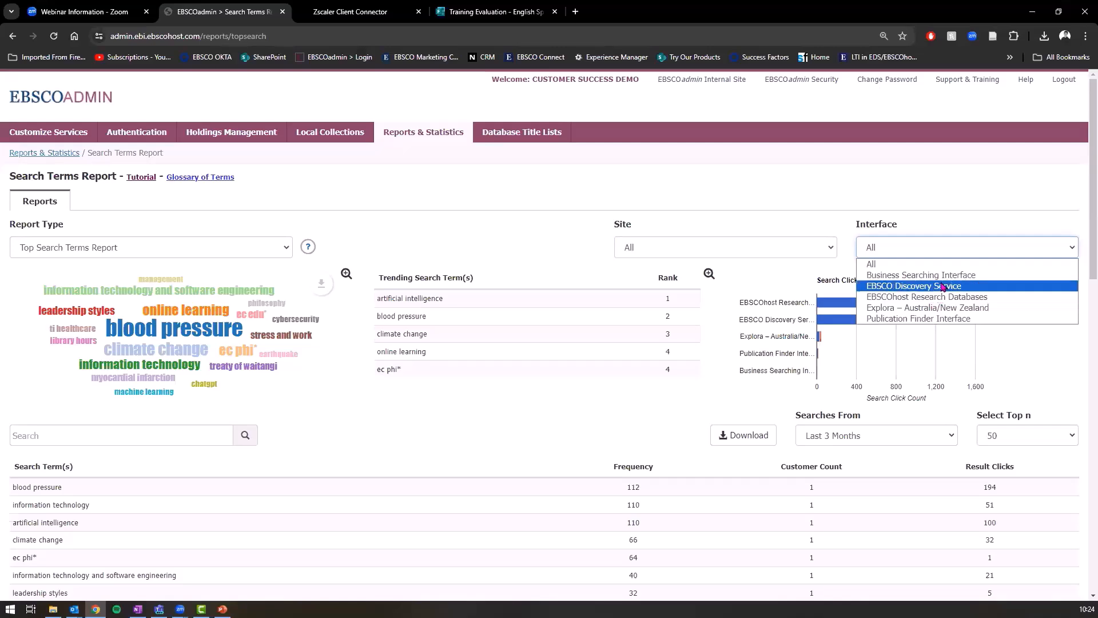
click(939, 318)
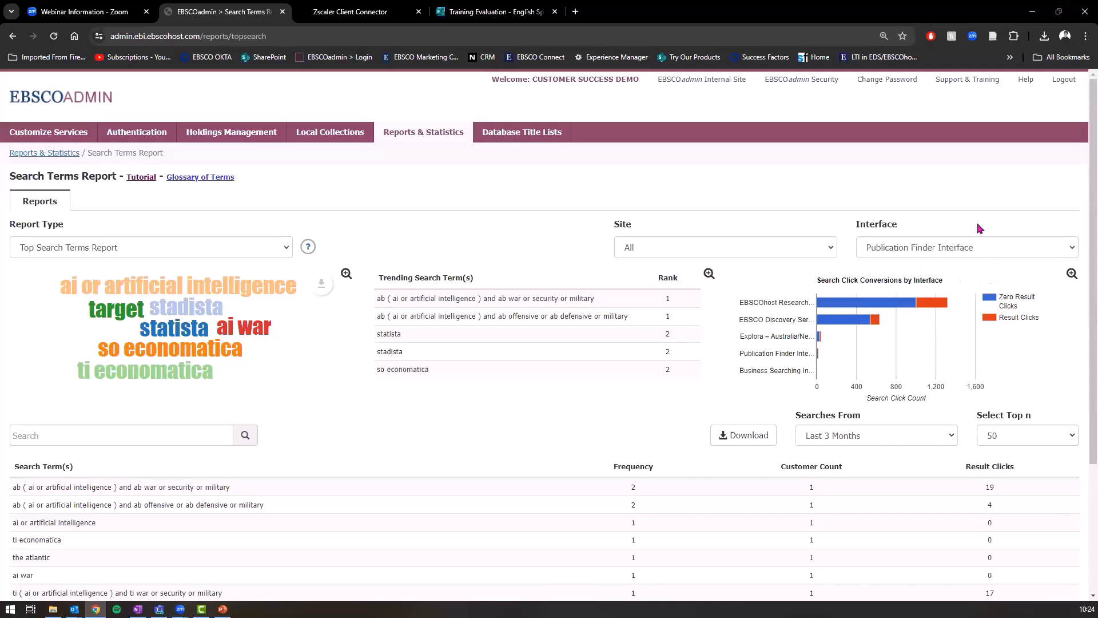
scroll(338, 446, down, 2)
scroll(496, 385, down, 1)
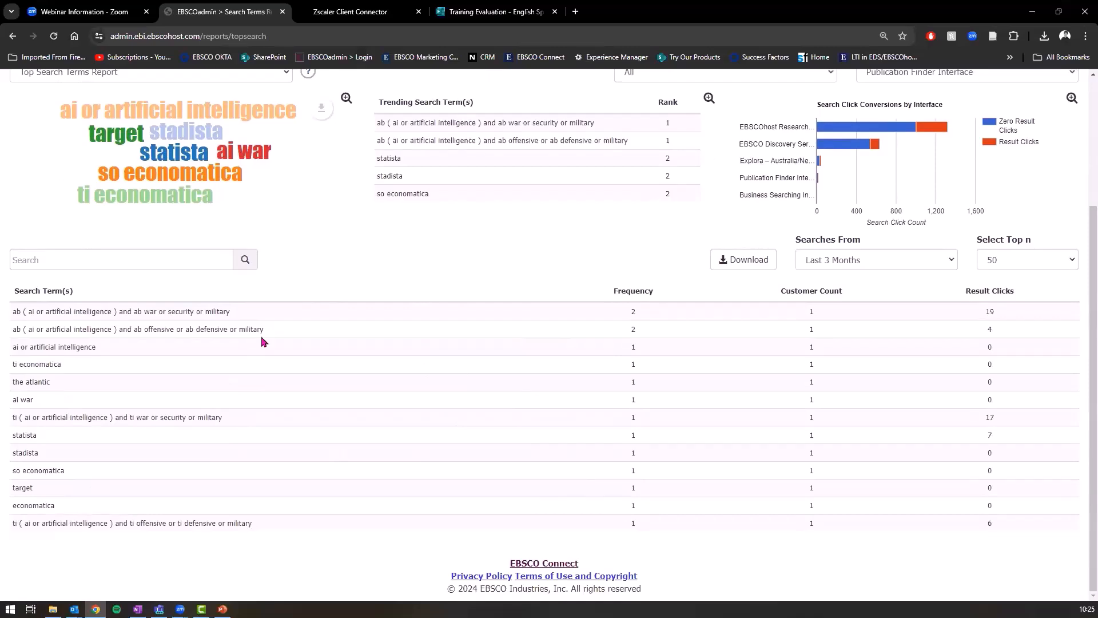
scroll(515, 368, up, 3)
Step: Refilter the report to EBSCOhost Research Databases, then return to the Reports & Statistics overview
click(918, 252)
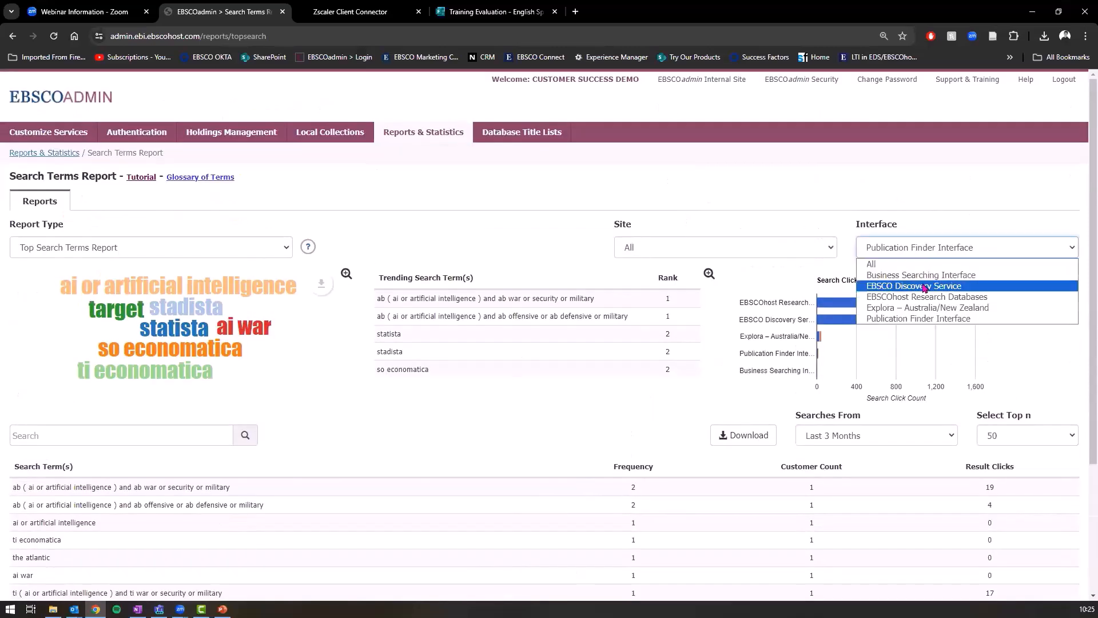
click(930, 298)
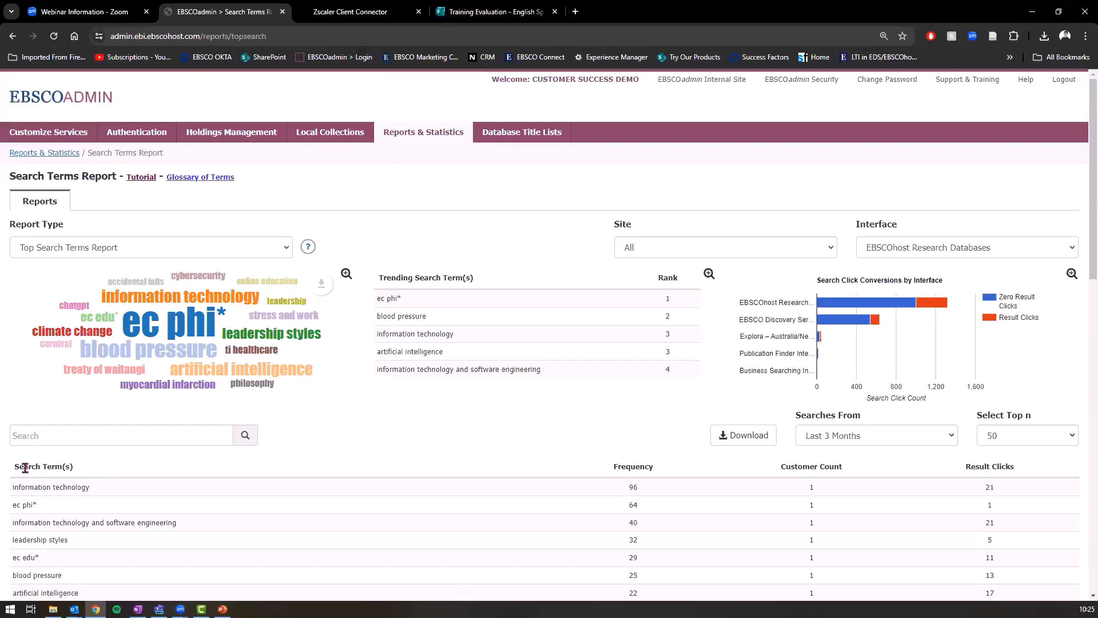
click(432, 132)
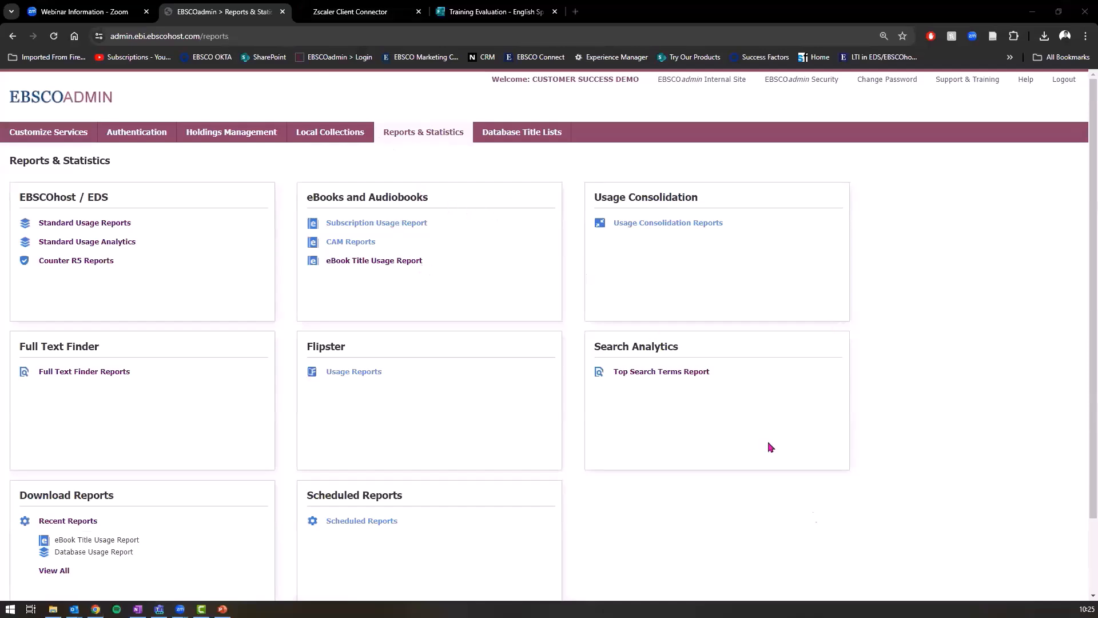
Step: Switch to PowerPoint slide 7, 'Building a picture of our usage', with nothing selected
key(alt+Tab)
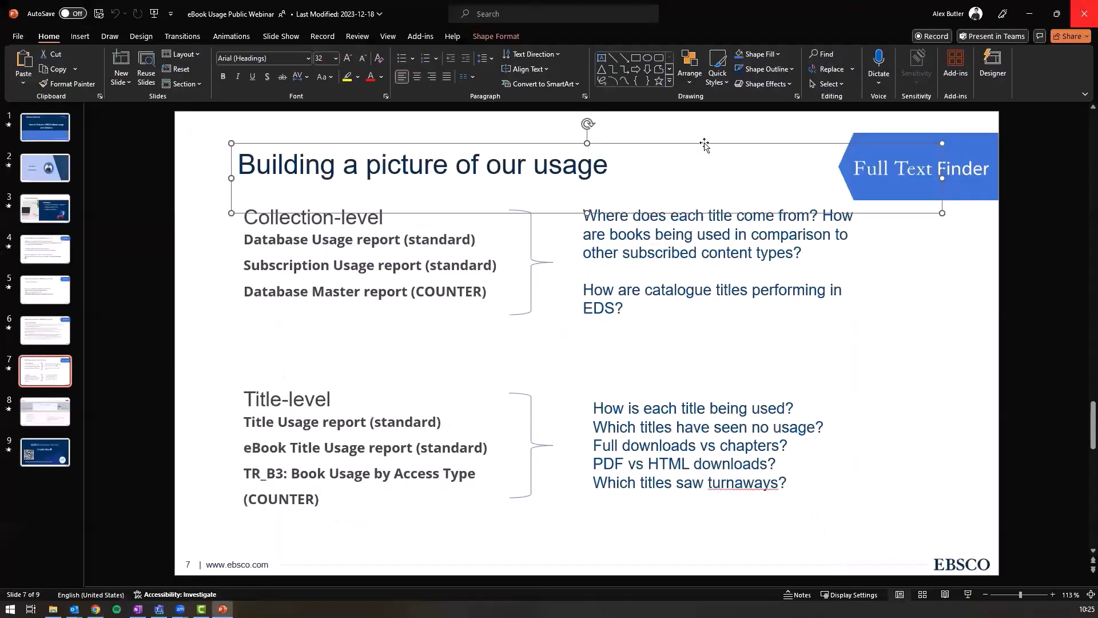
click(45, 411)
click(43, 370)
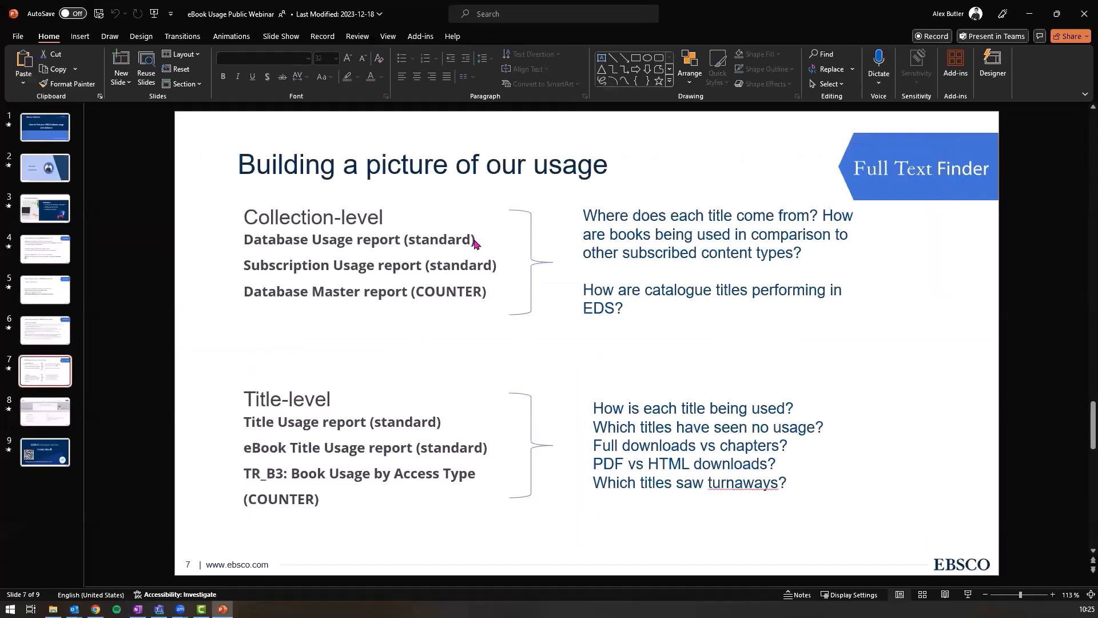